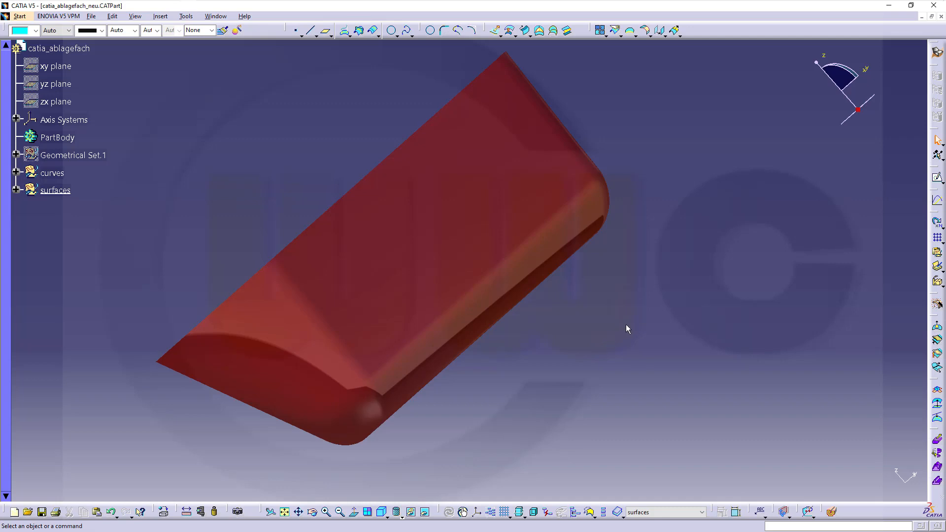
- Switch to the catia_v5_storage_compartment part and create a plane offset 470 mm from the absolute axis system's ZX plane
key(alt+Tab)
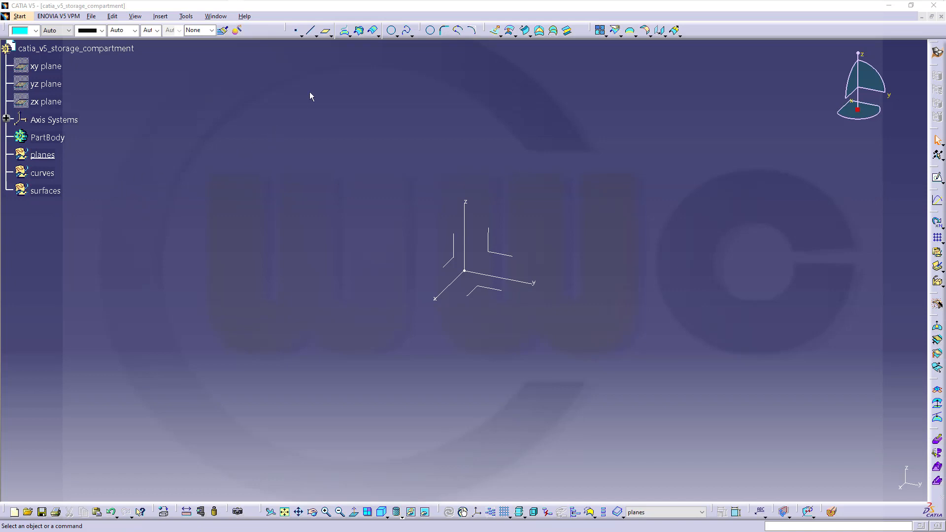
click(326, 32)
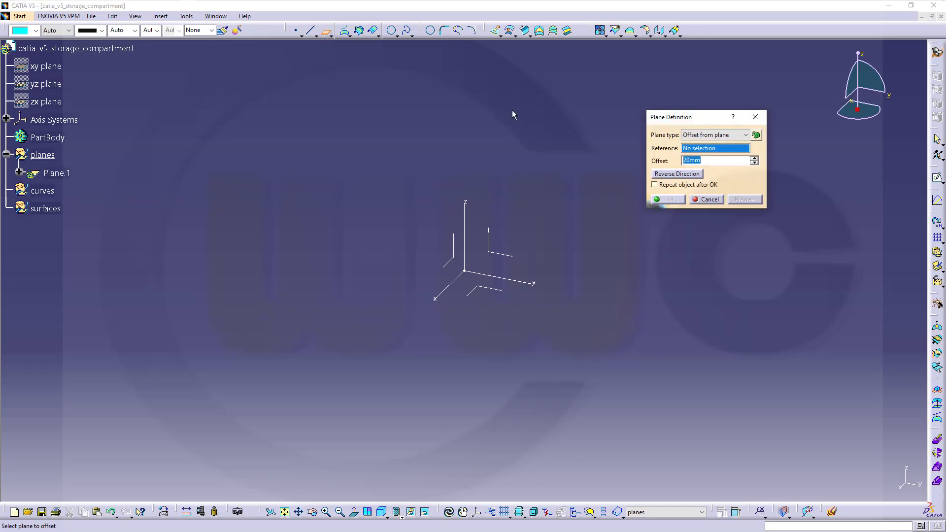
click(756, 135)
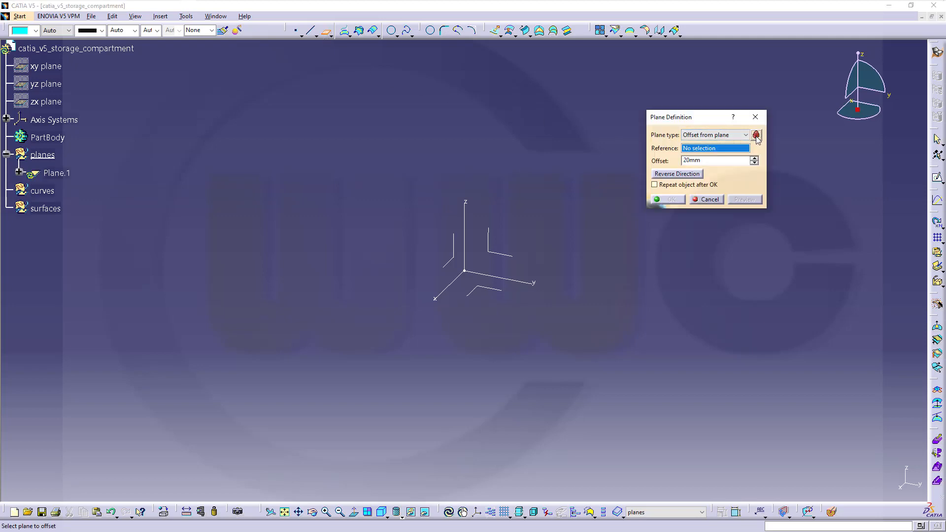
click(449, 257)
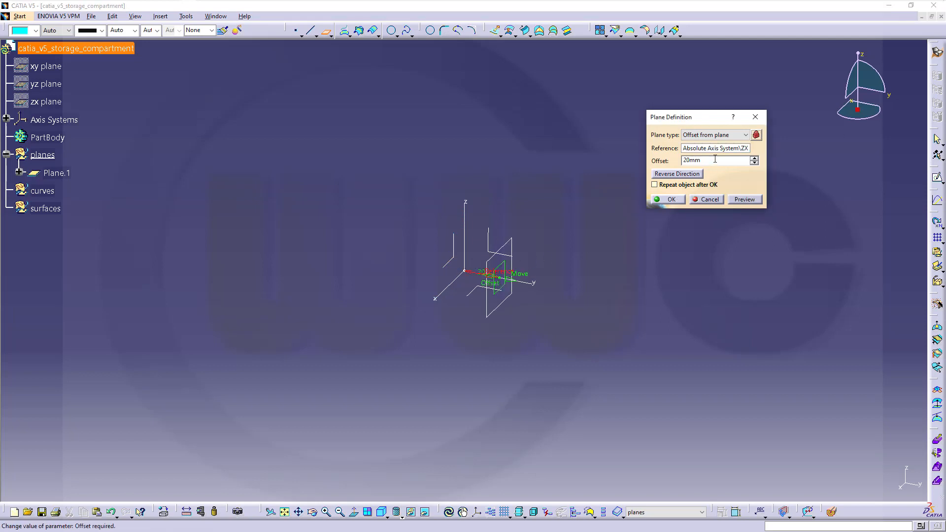
text(24)
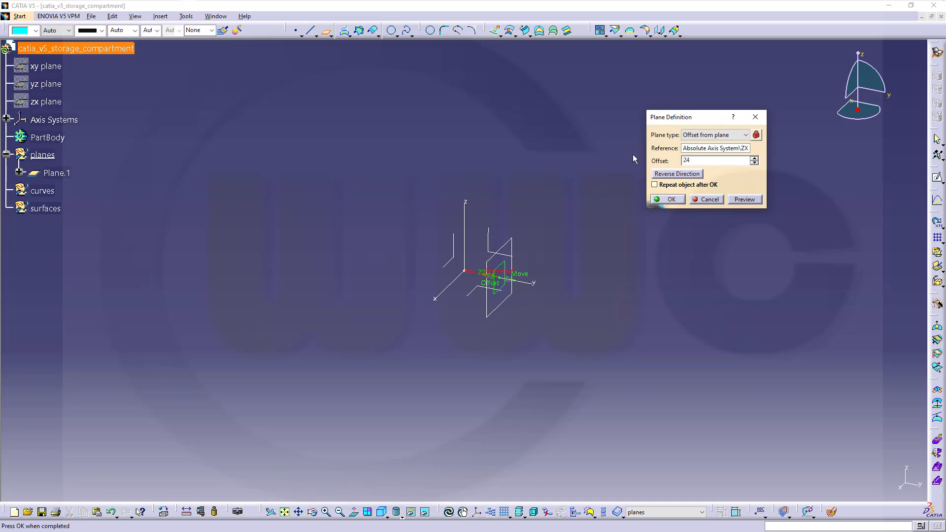
key(BackSpace)
key(BackSpace)
key(Return)
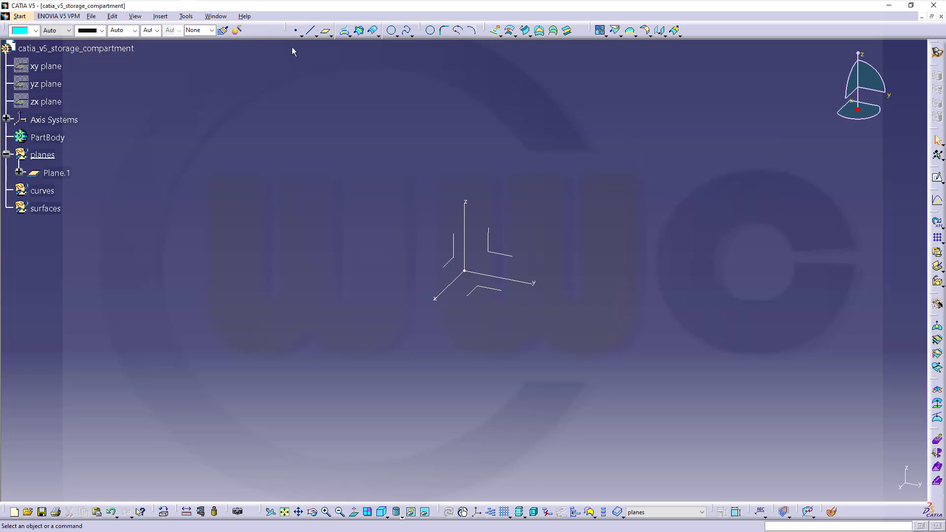
- Create a second plane offset 240 mm from the absolute axis system's XY plane
click(325, 30)
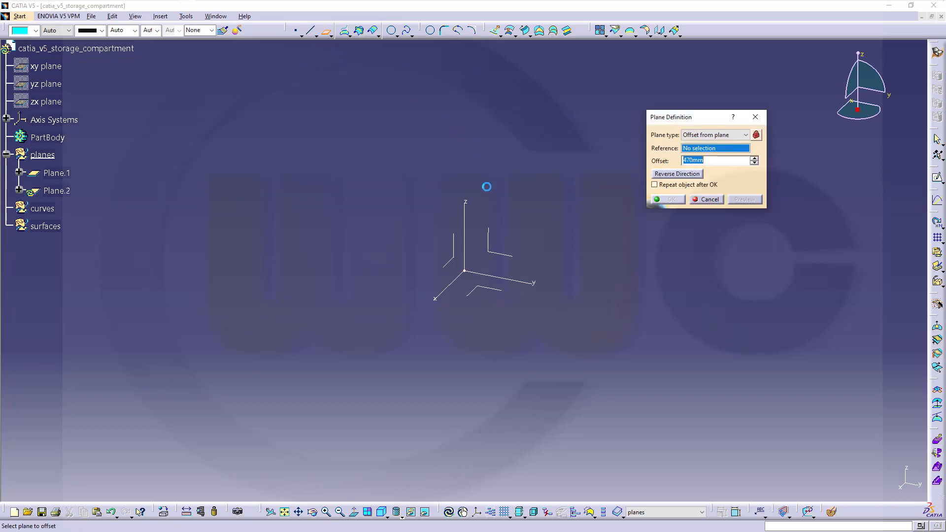
click(498, 288)
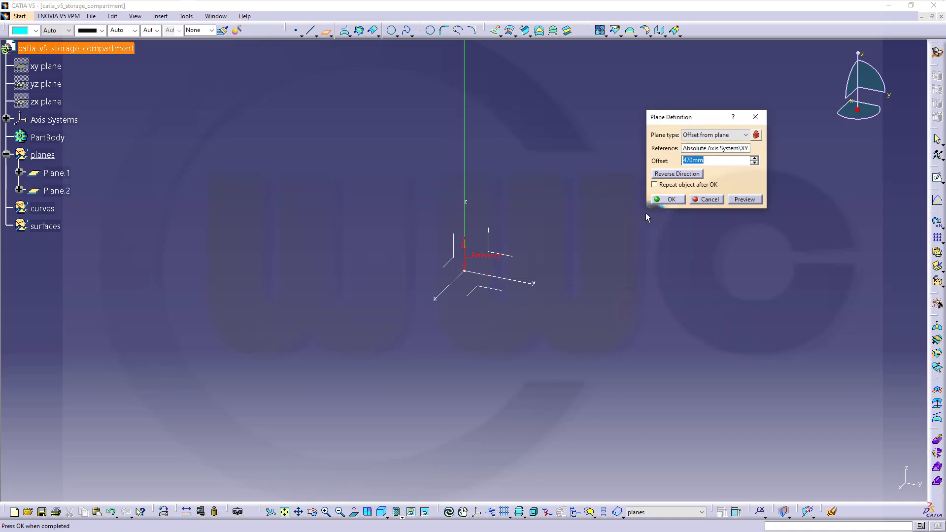
text(240)
key(Return)
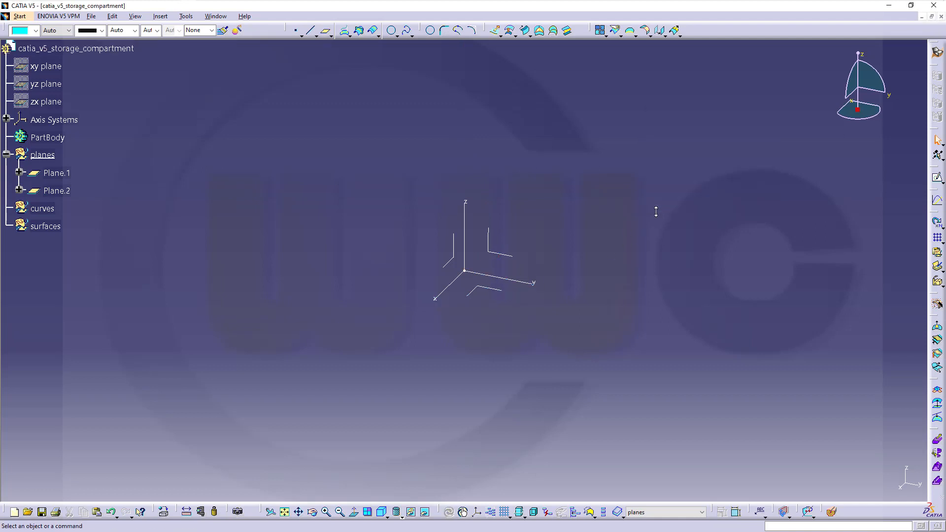
ctrl+middle_drag(544, 204, 561, 293)
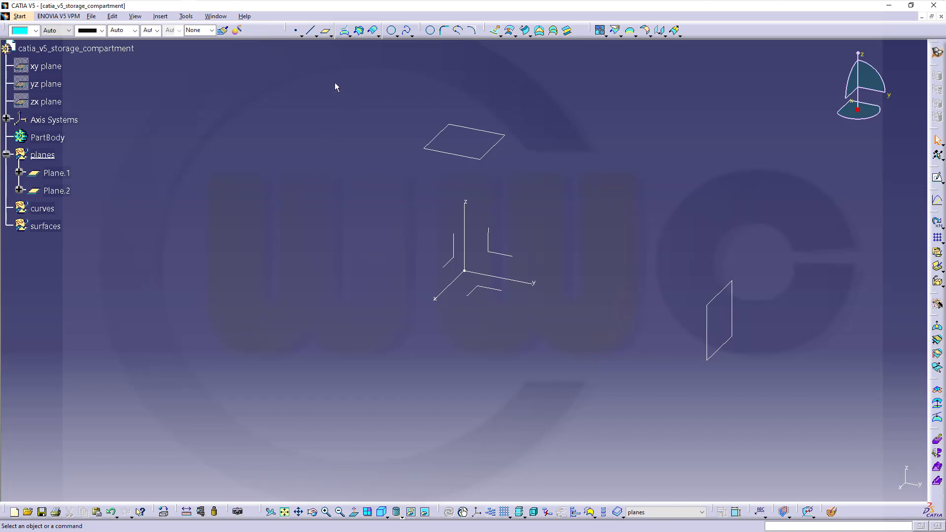
- Create a coordinate point at X 80 mm, Y 0 mm, Z 0 mm
click(296, 31)
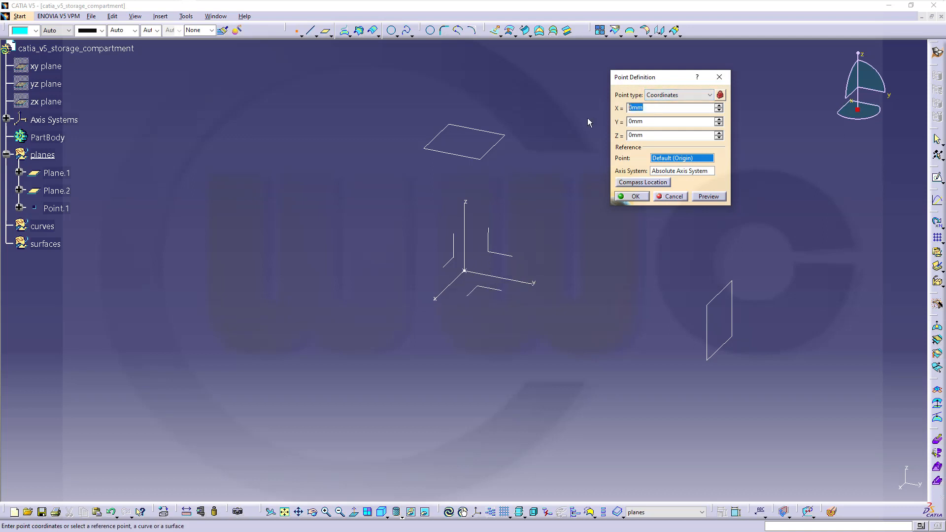
text(50)
key(Return)
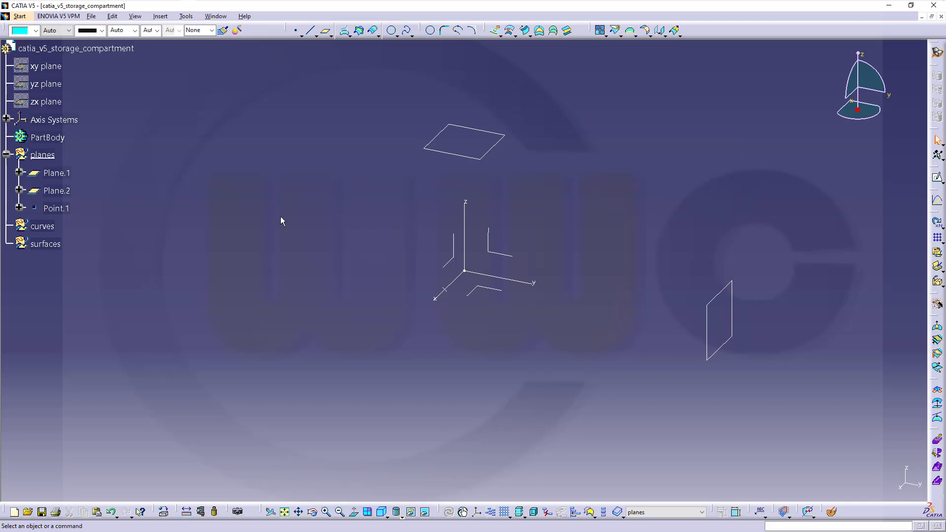
- Make the curves set the work object and create a Point-Point line from a new point at 0, 0, 0 to Point.1
middle_drag(407, 268, 429, 315)
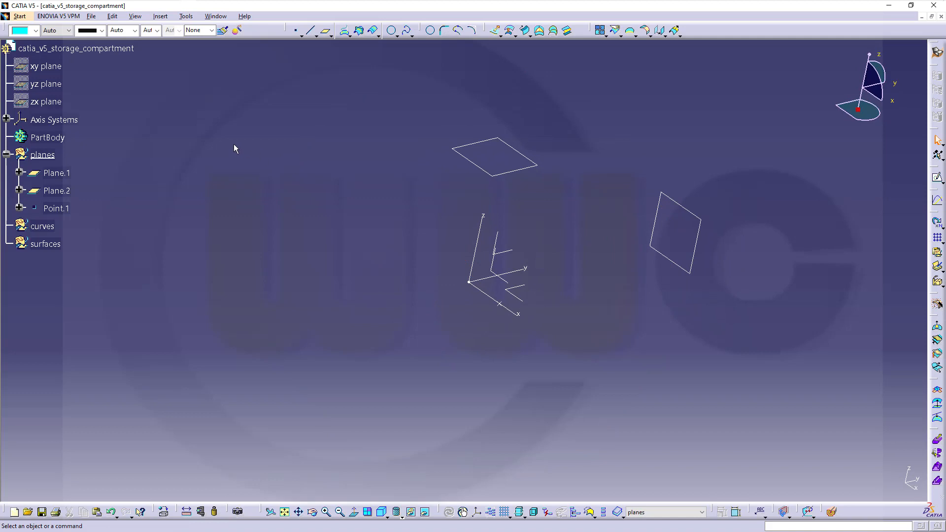
right_click(43, 226)
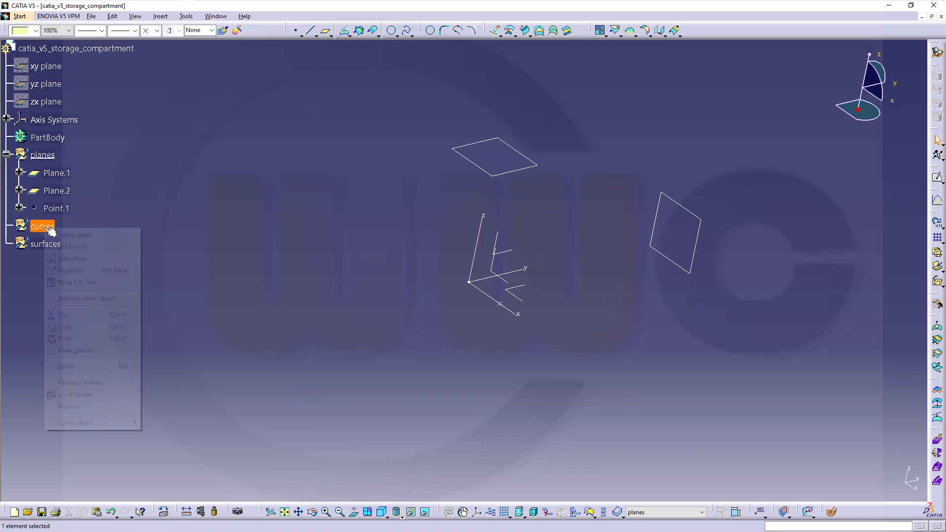
click(86, 299)
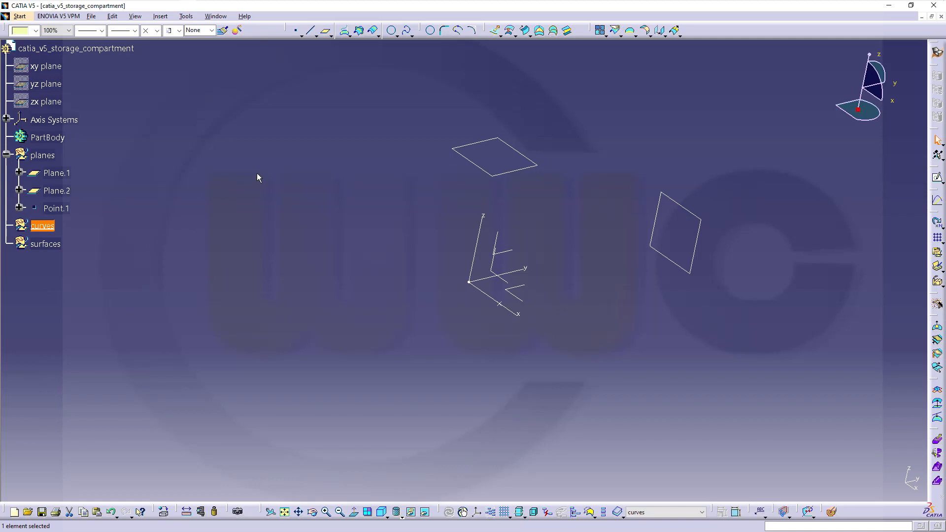
click(310, 31)
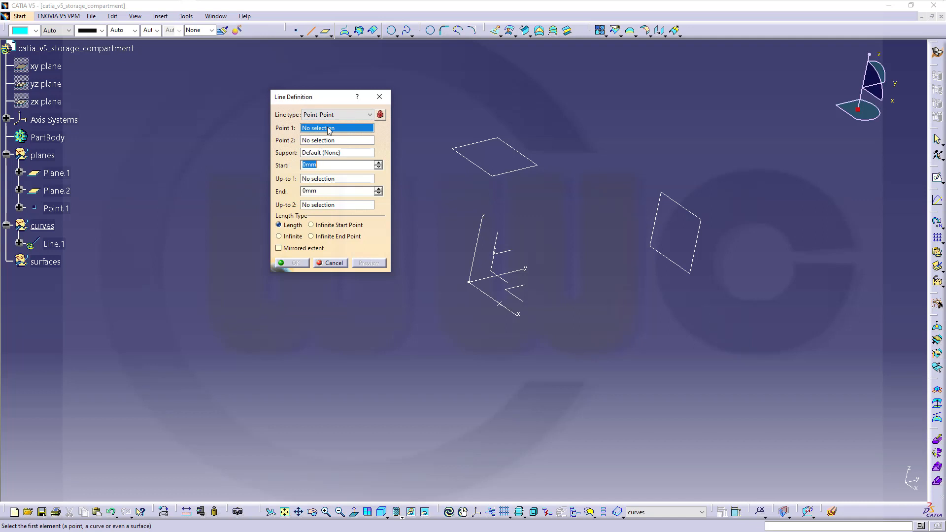
right_click(328, 130)
click(355, 134)
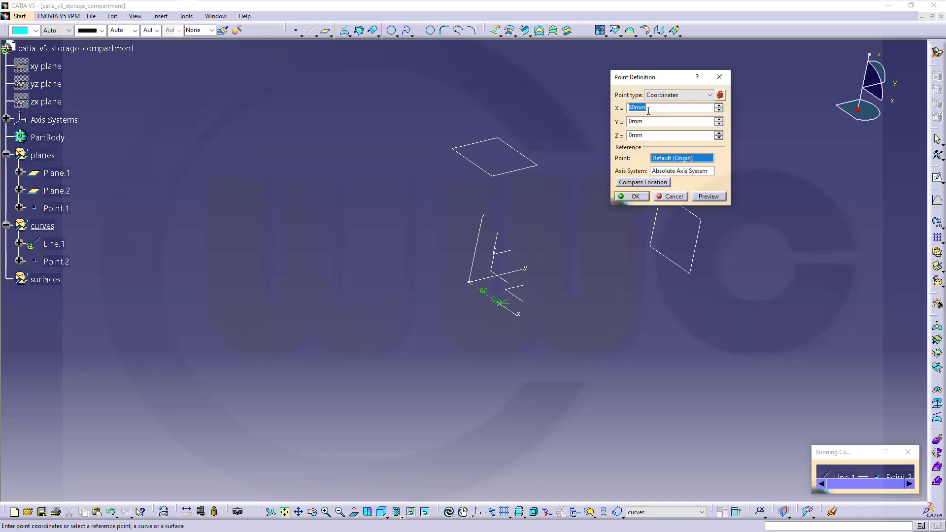
text(0)
click(634, 197)
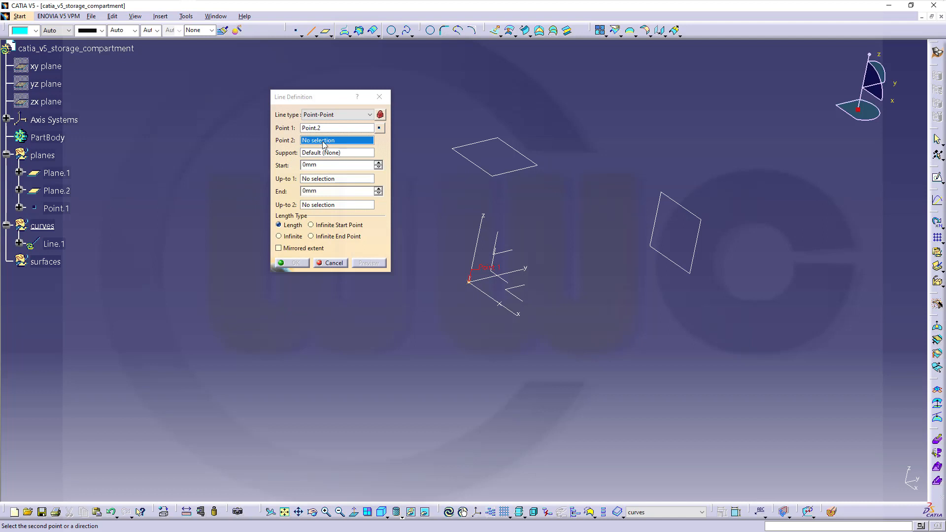
click(66, 211)
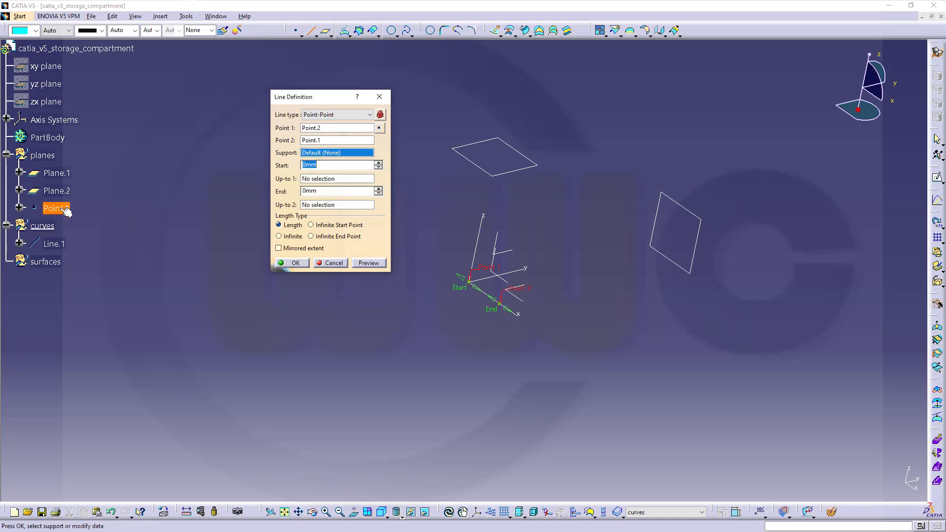
click(291, 263)
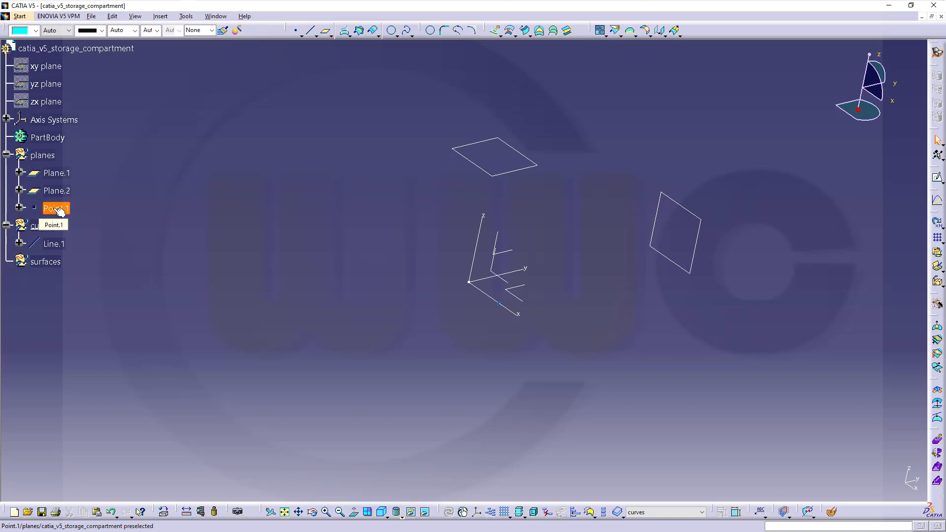
- Move Point.1 from the planes set into the curves set
drag(54, 209, 51, 230)
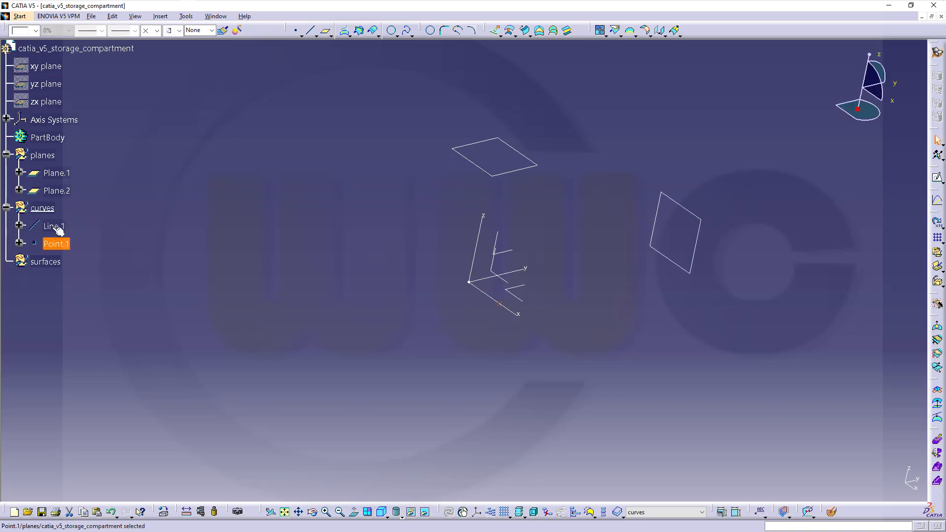
click(245, 218)
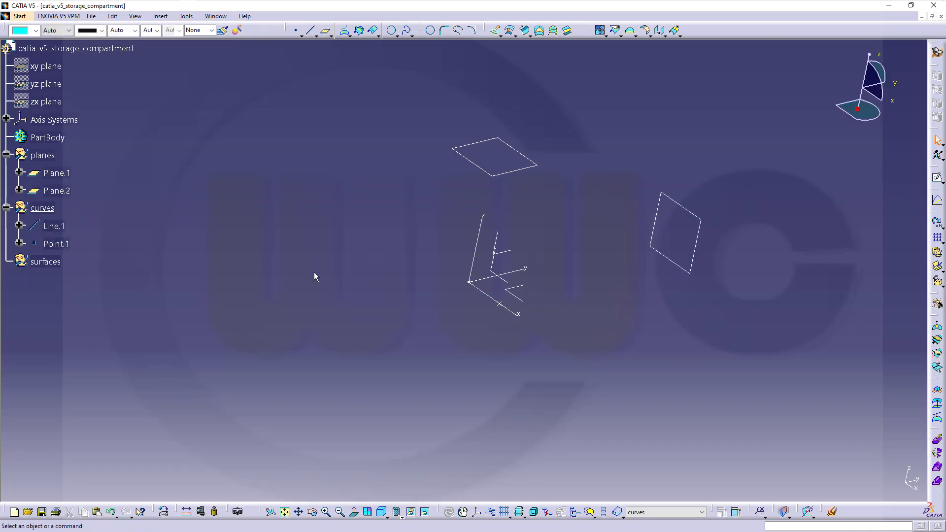
click(57, 228)
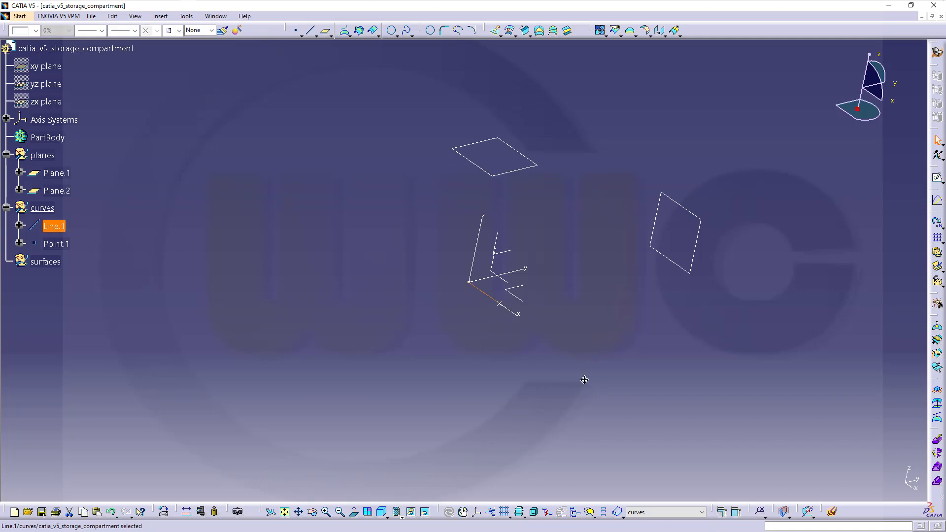
middle_drag(584, 379, 653, 341)
middle_drag(348, 283, 378, 270)
click(173, 163)
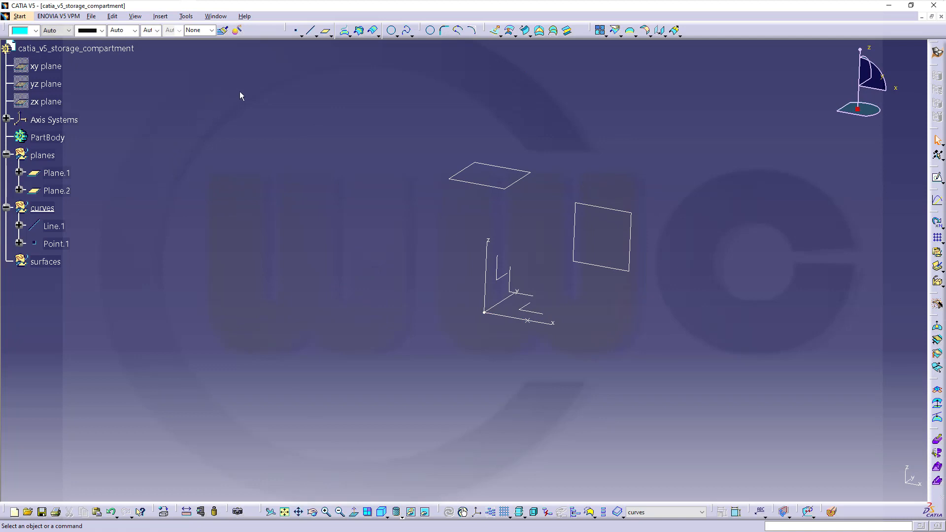
- Create an Angle/Normal to curve line from Point.1 at 5 degrees to the Z axis, extended up to Plane.2
click(312, 31)
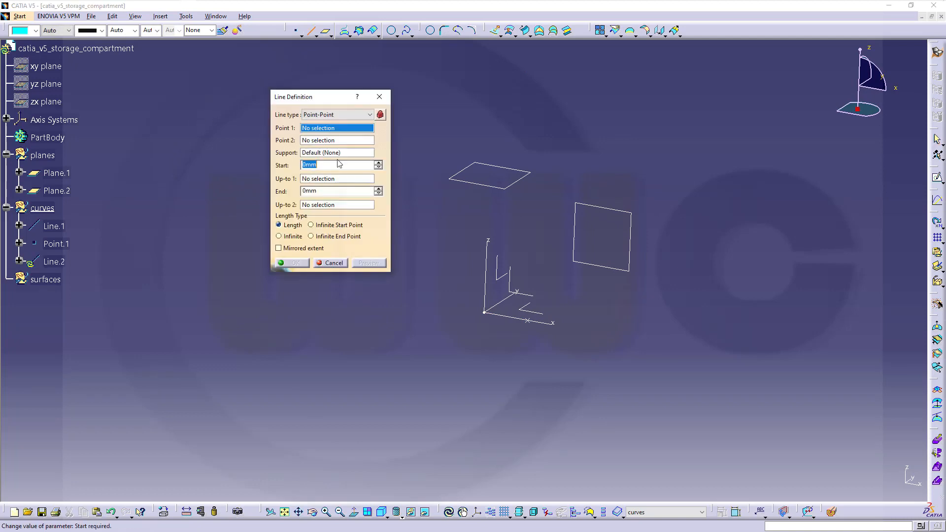
click(370, 115)
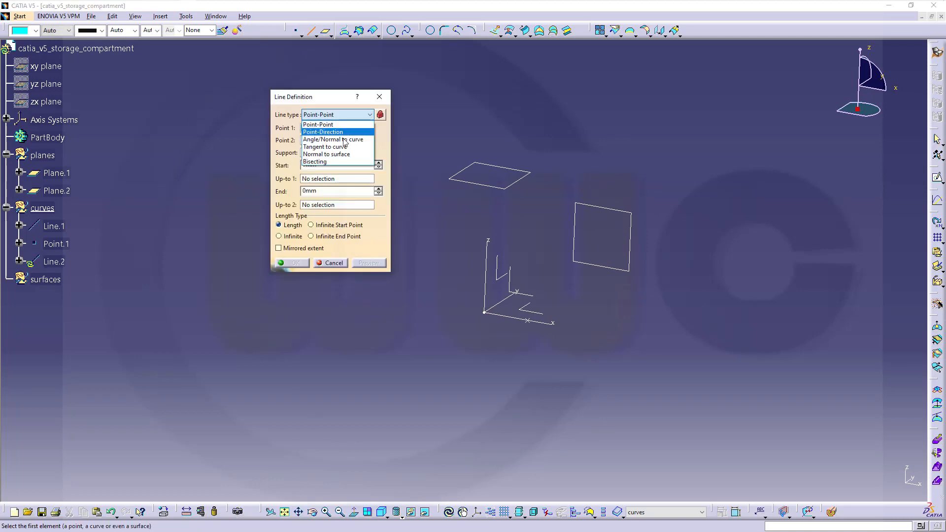
click(327, 140)
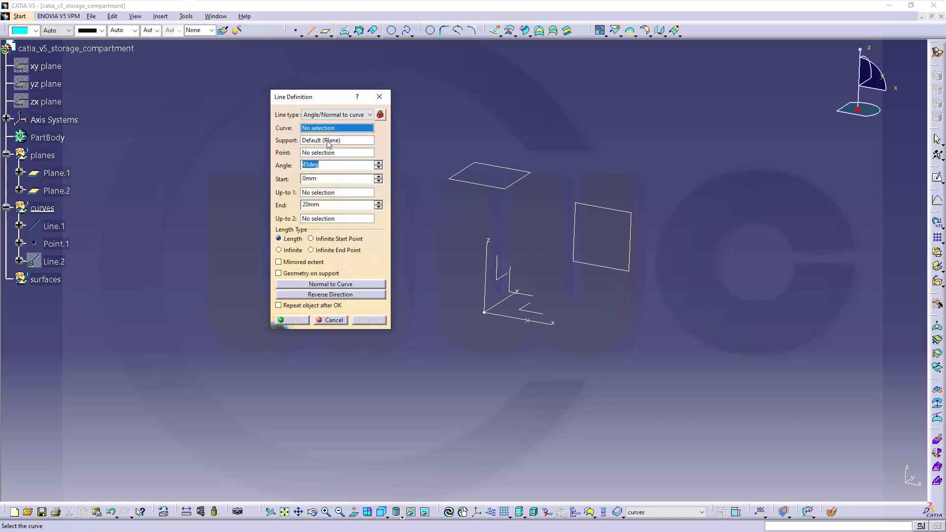
click(484, 245)
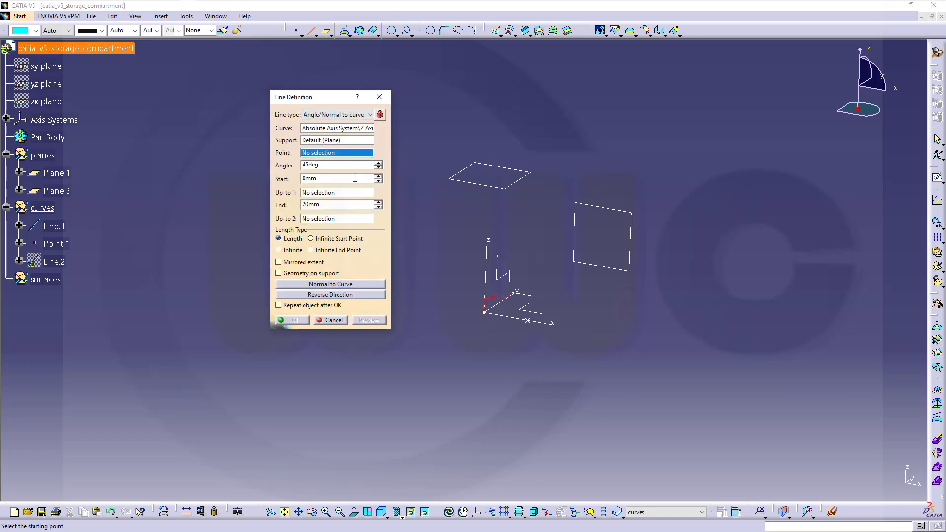
click(62, 248)
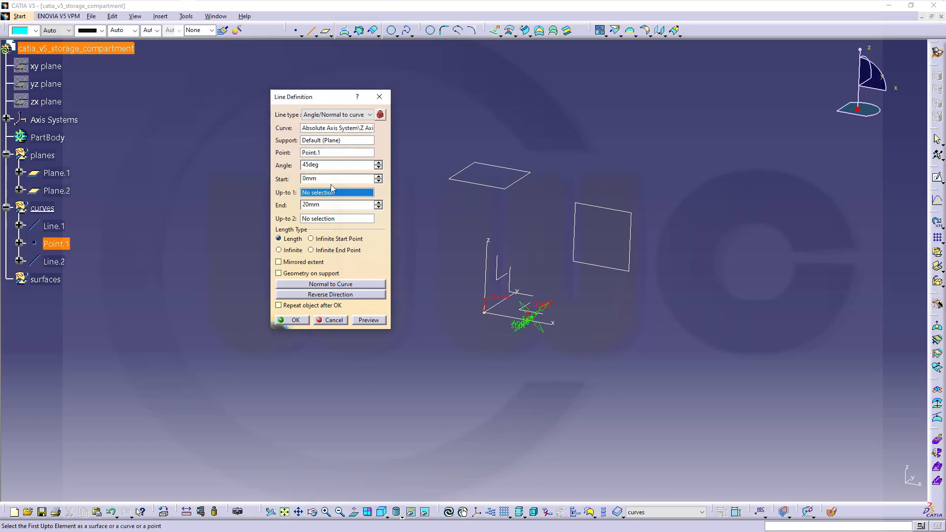
drag(327, 165, 278, 164)
text(5)
key(Tab)
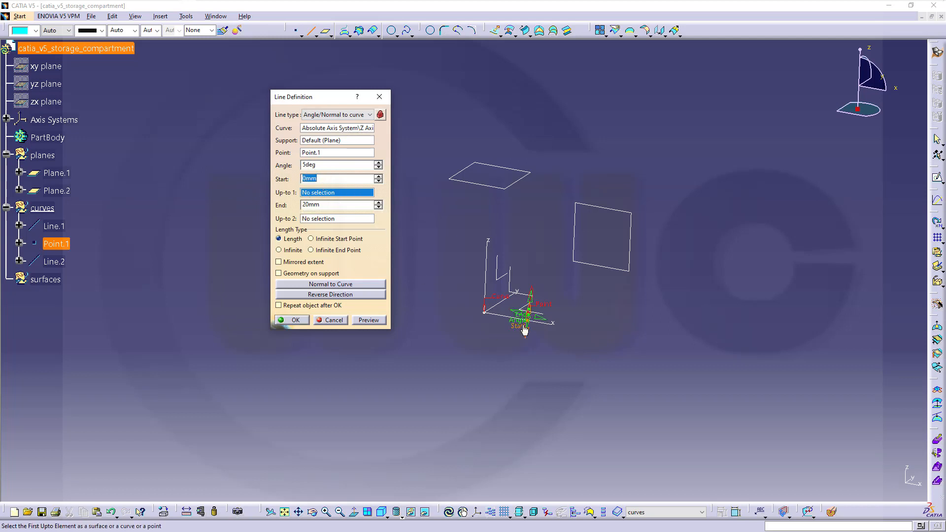
click(340, 219)
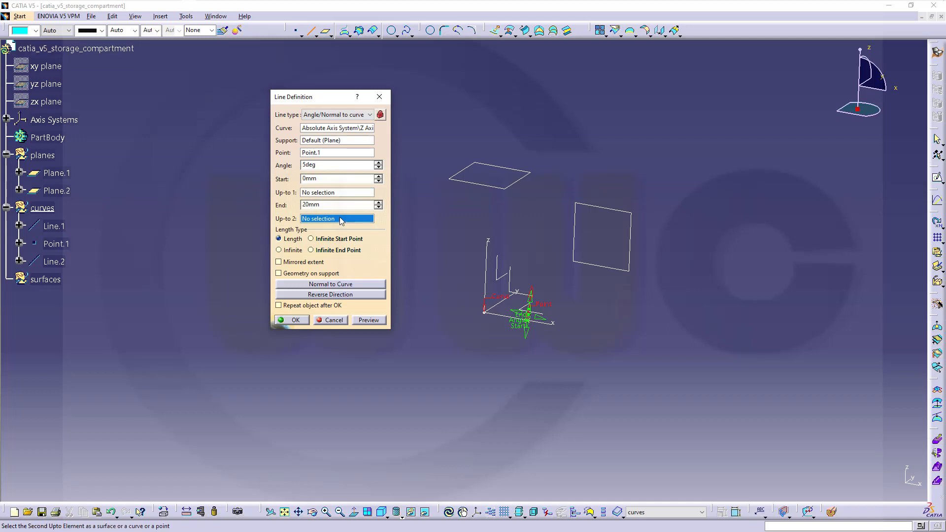
click(504, 188)
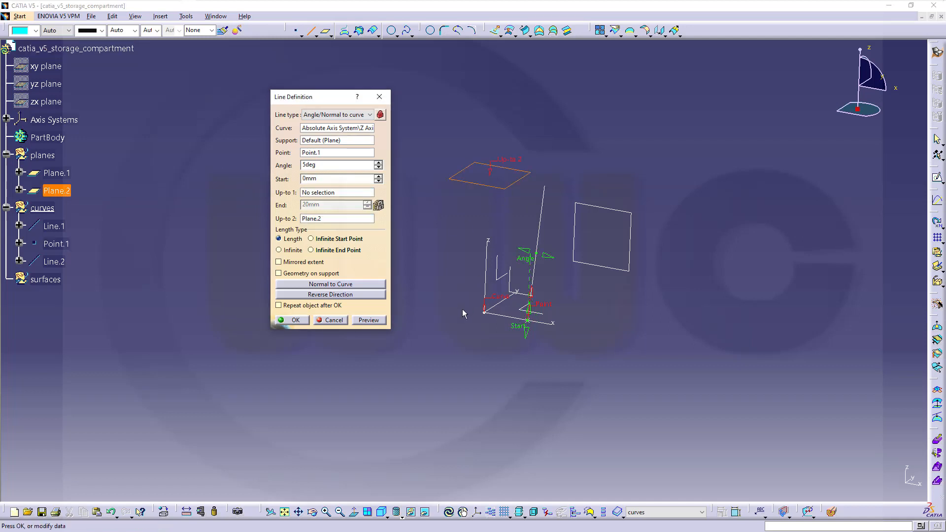
click(295, 320)
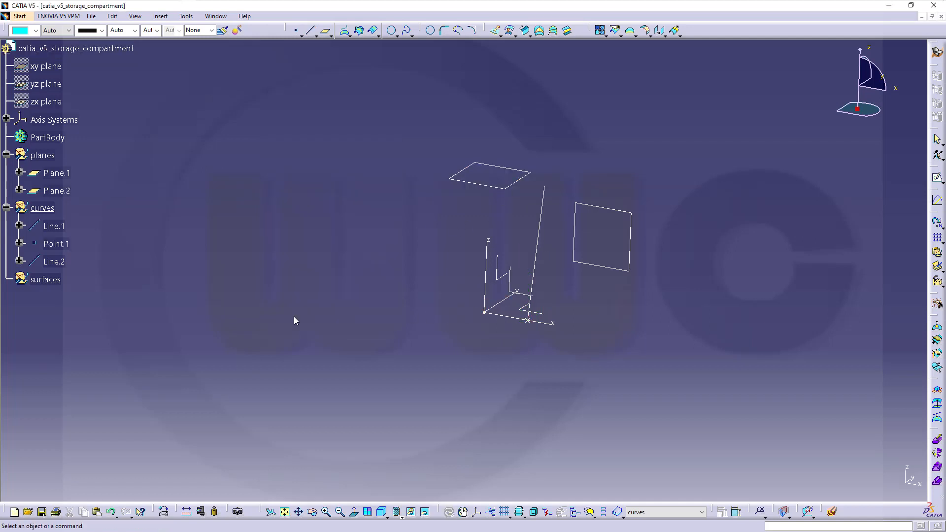
- Create a Corner On Support with a large radius between Line.1 and Line.2 on the ZX plane, trimming both elements
middle_drag(580, 369, 422, 300)
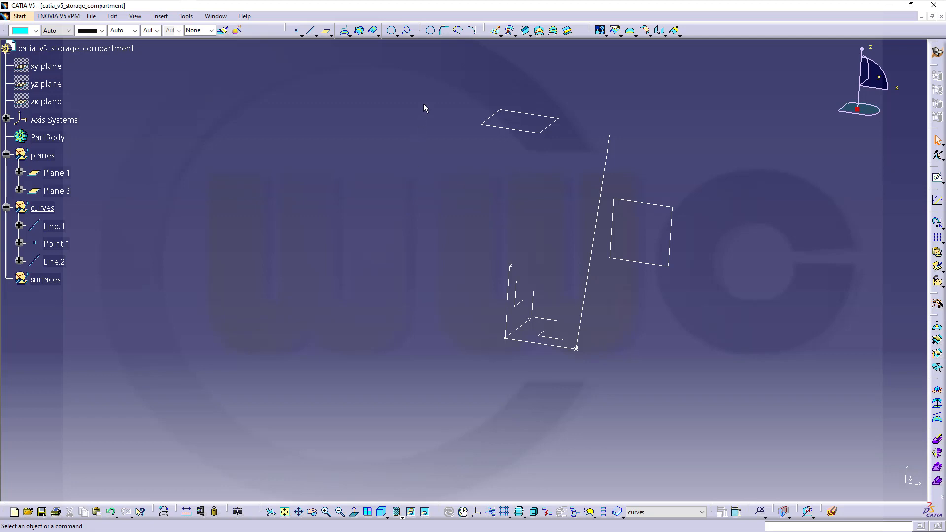
click(444, 31)
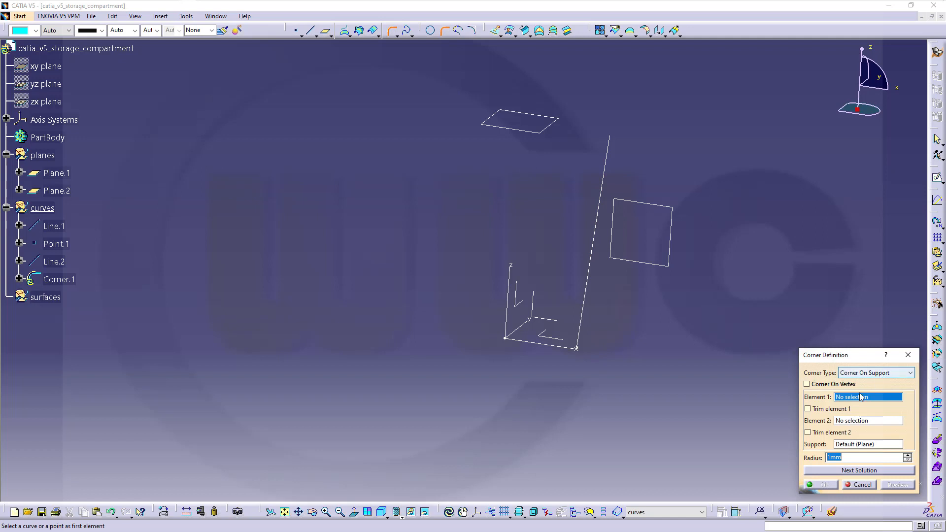
click(540, 343)
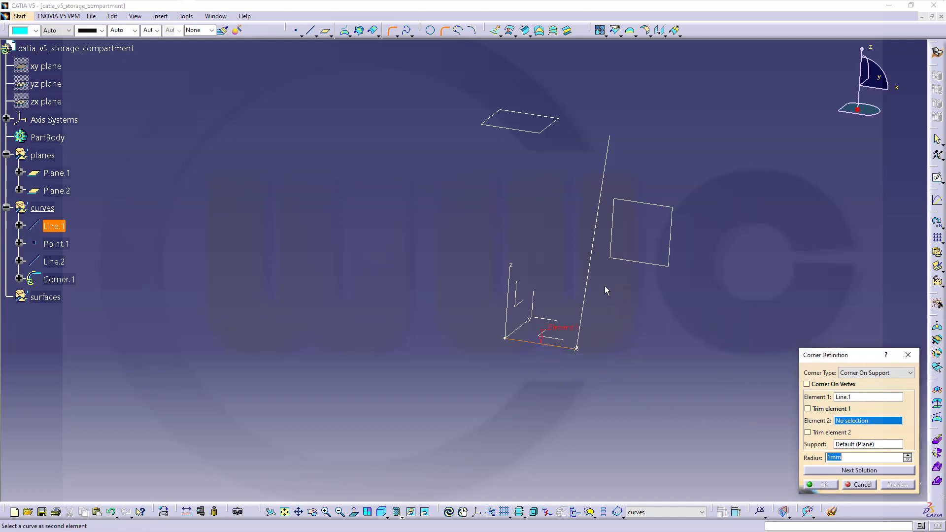
click(590, 261)
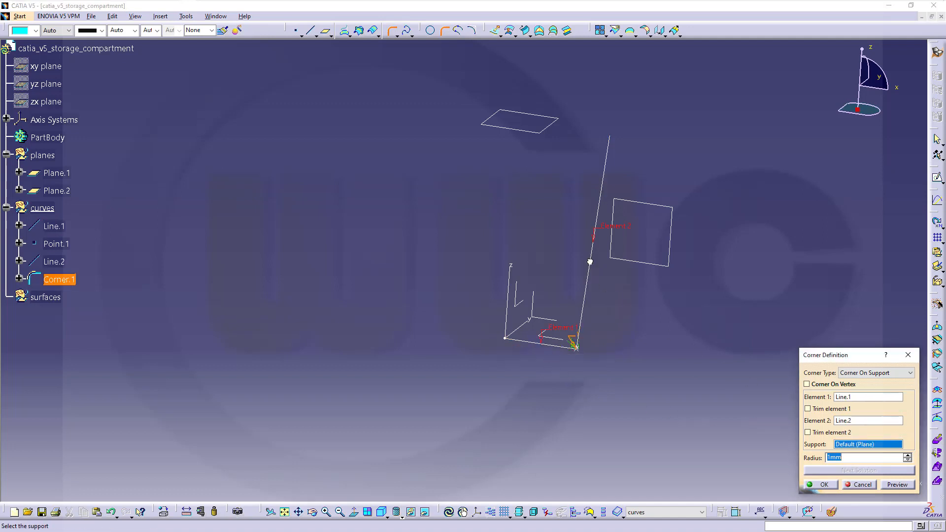
click(808, 409)
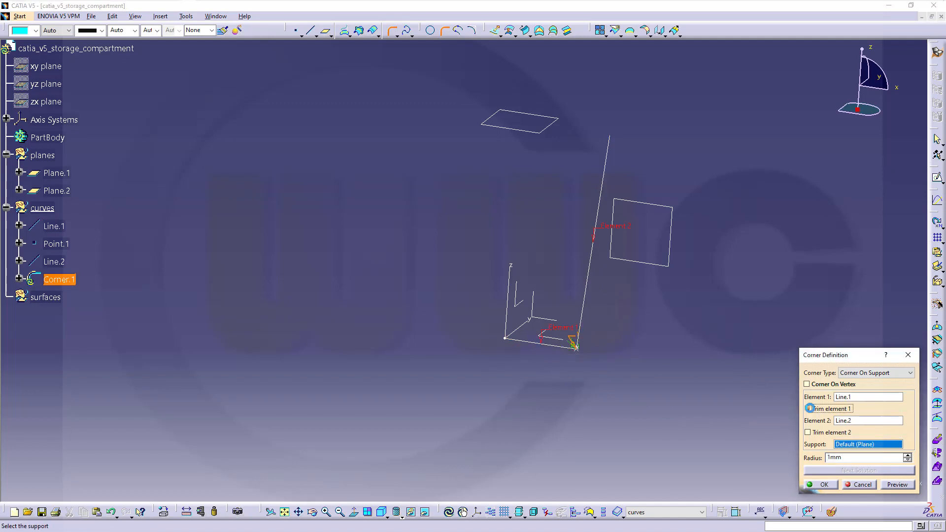
click(807, 432)
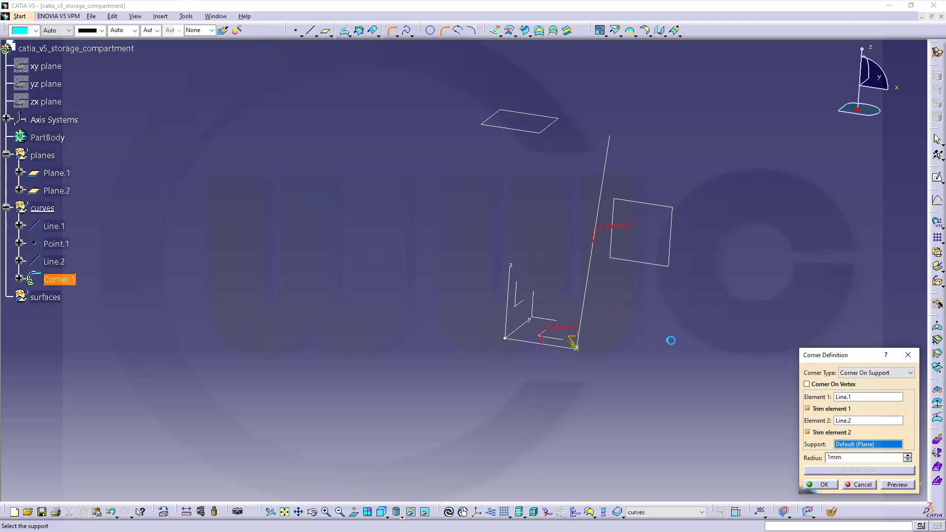
click(560, 319)
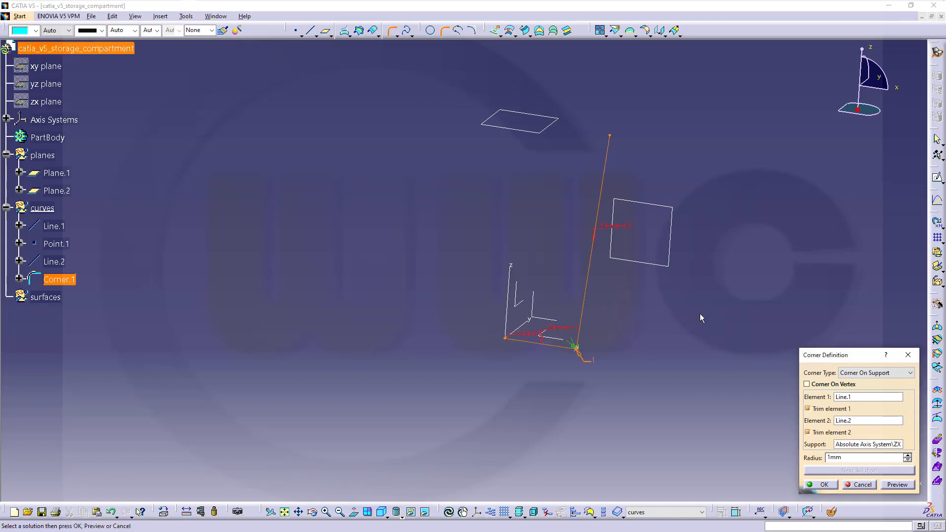
double_click(825, 457)
text(90)
key(Return)
- Extrude Corner.1 along the ZX plane direction with Limit 1 at 0 mm and Limit 2 up to Plane.1
middle_drag(699, 394, 699, 394)
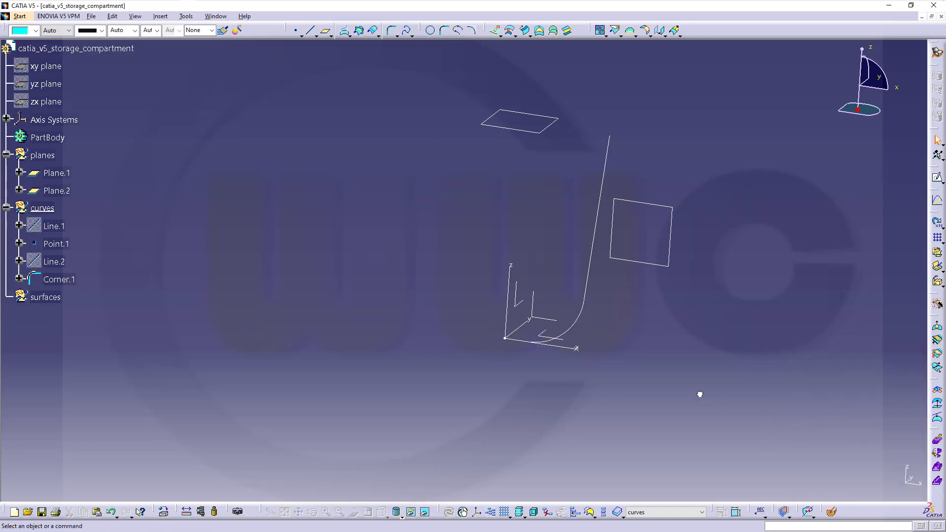
middle_drag(235, 246, 608, 384)
middle_drag(421, 256, 397, 342)
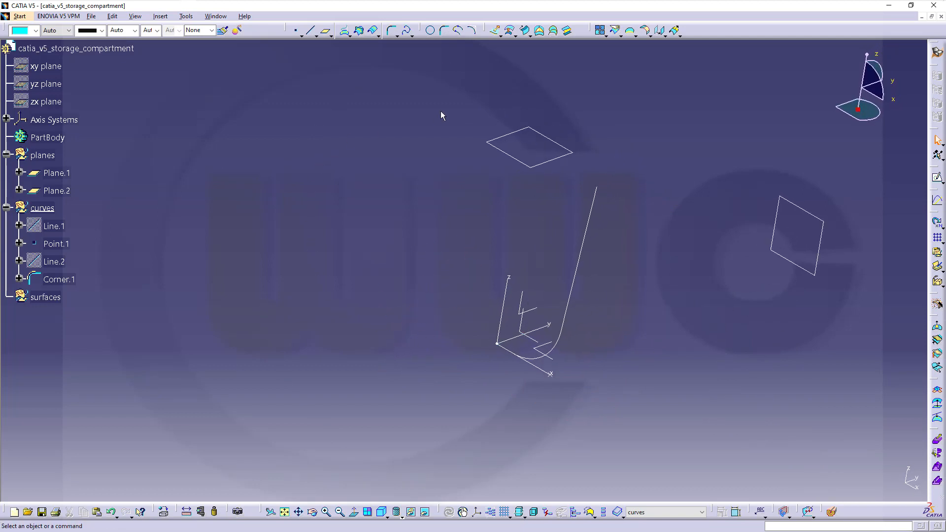
click(495, 31)
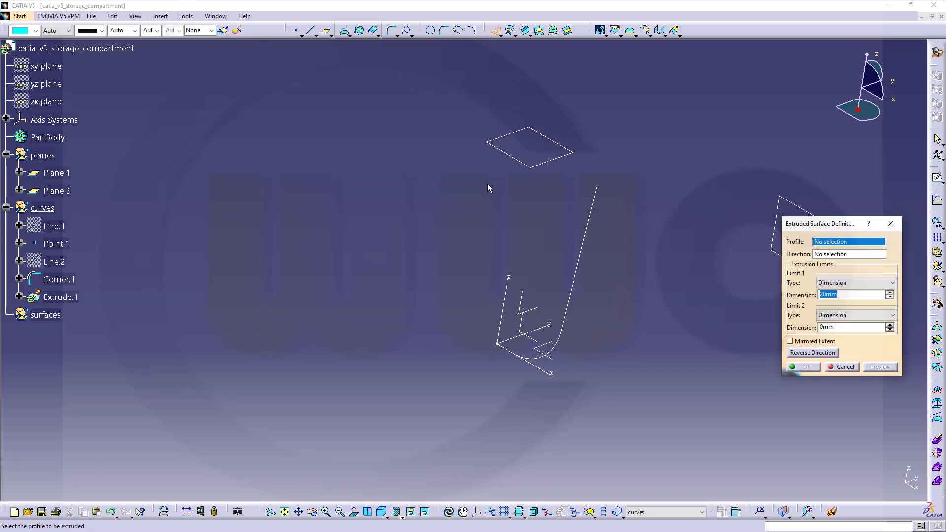
click(591, 237)
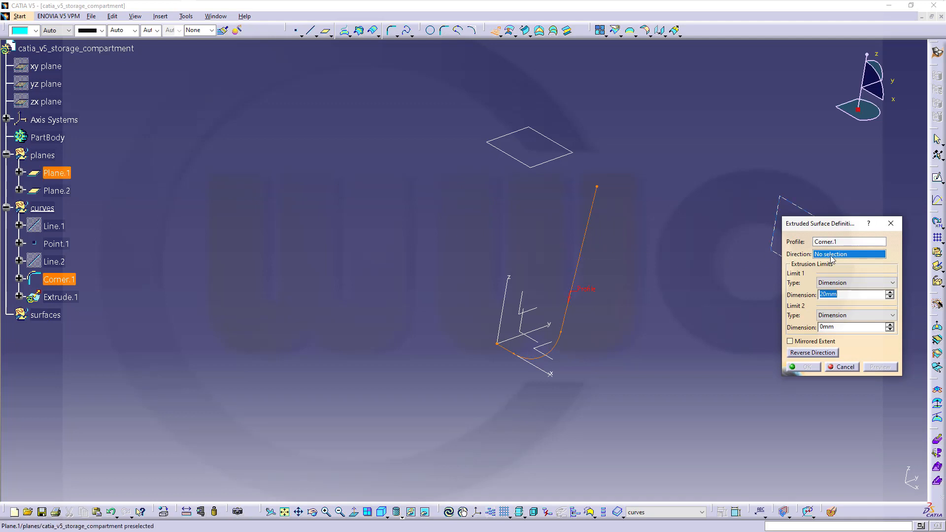
click(530, 340)
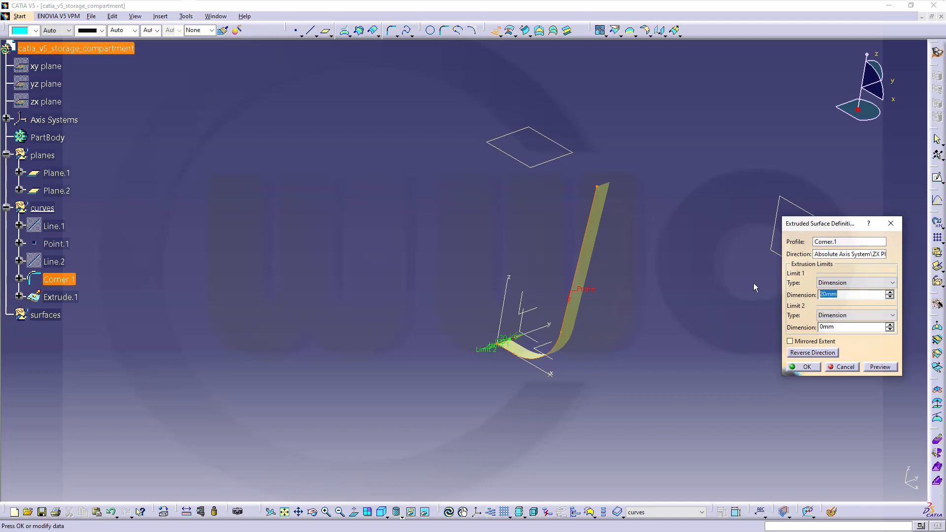
text(0)
key(Return)
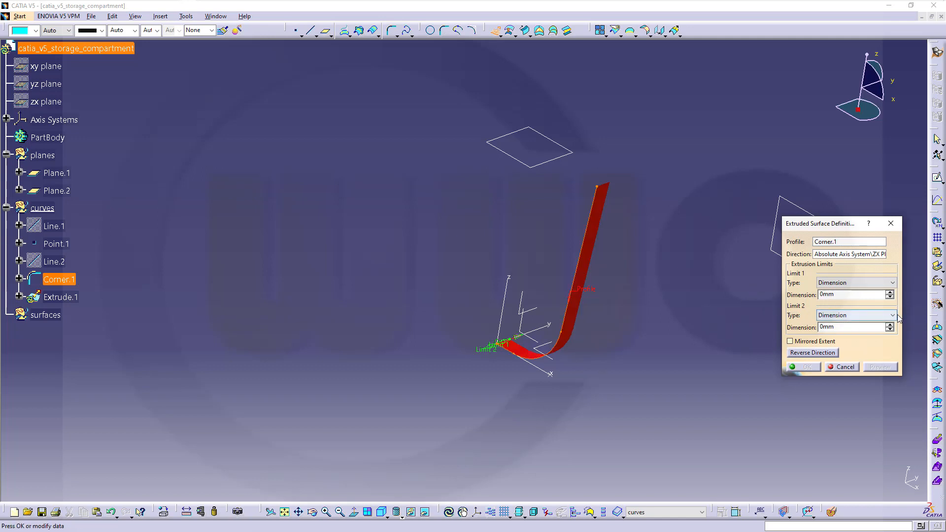
click(856, 315)
click(842, 332)
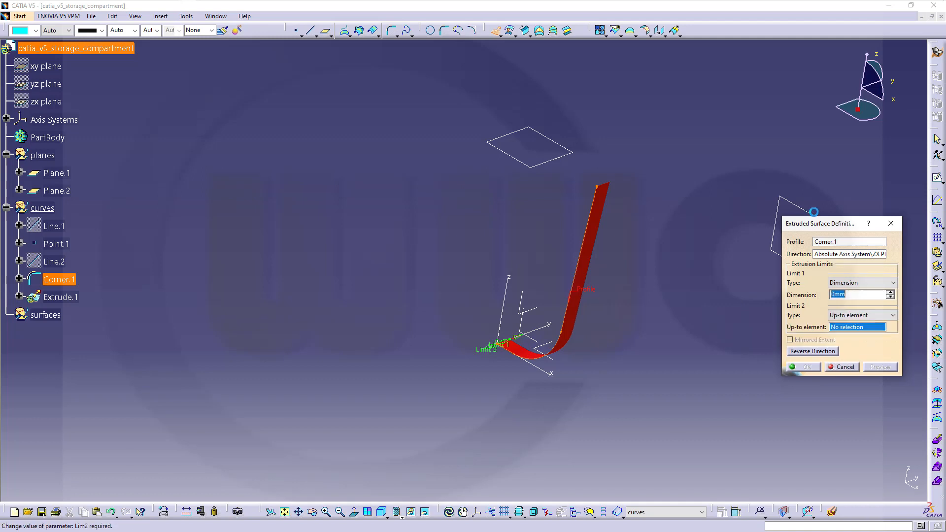
click(795, 206)
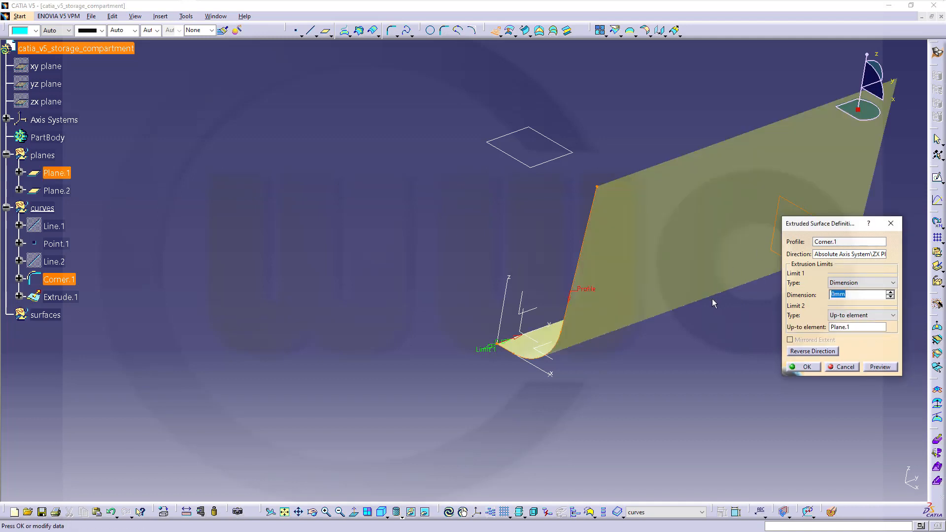
click(808, 367)
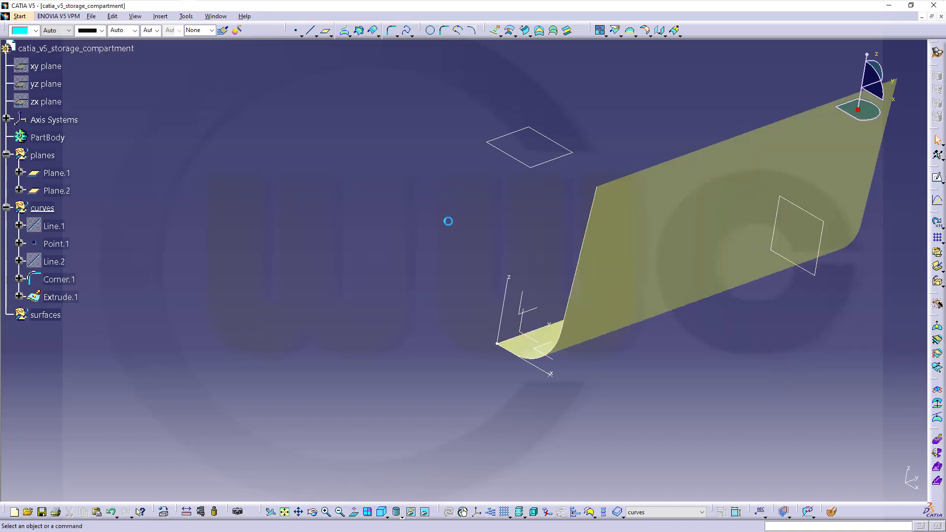
- Move the extruded surface from the curves set into the surfaces set
middle_drag(432, 222, 322, 303)
click(337, 238)
drag(59, 297, 47, 318)
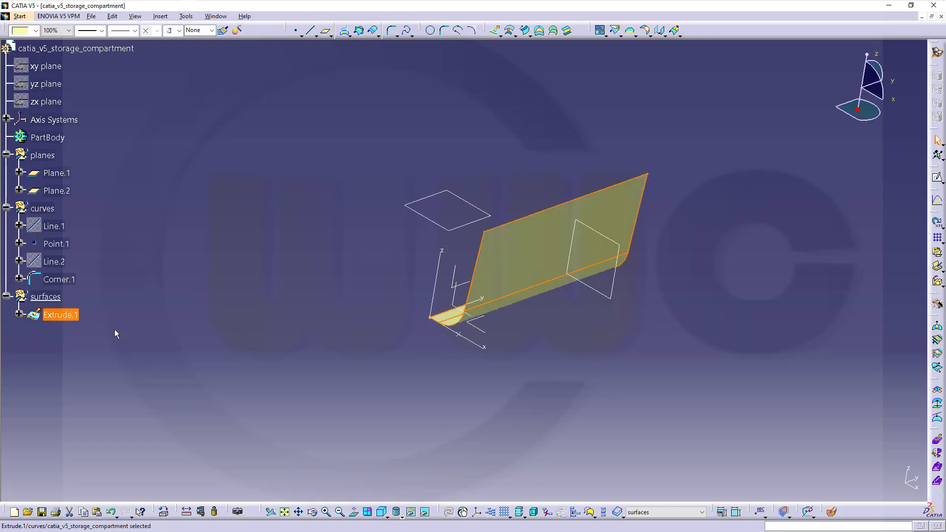
click(237, 307)
- Make the curves set the work object and extract the surface's end edge at Plane.1 with Tangent continuity propagation
middle_drag(638, 340, 593, 340)
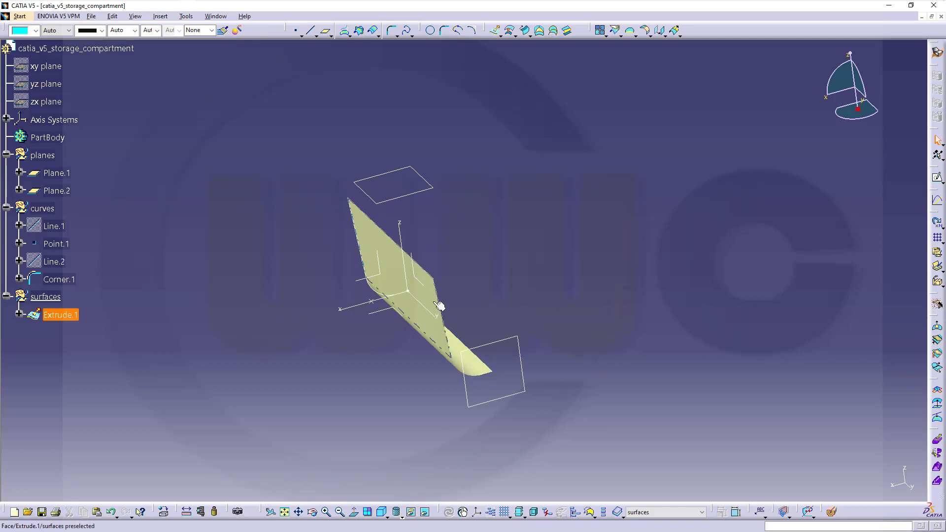
middle_drag(530, 369, 332, 336)
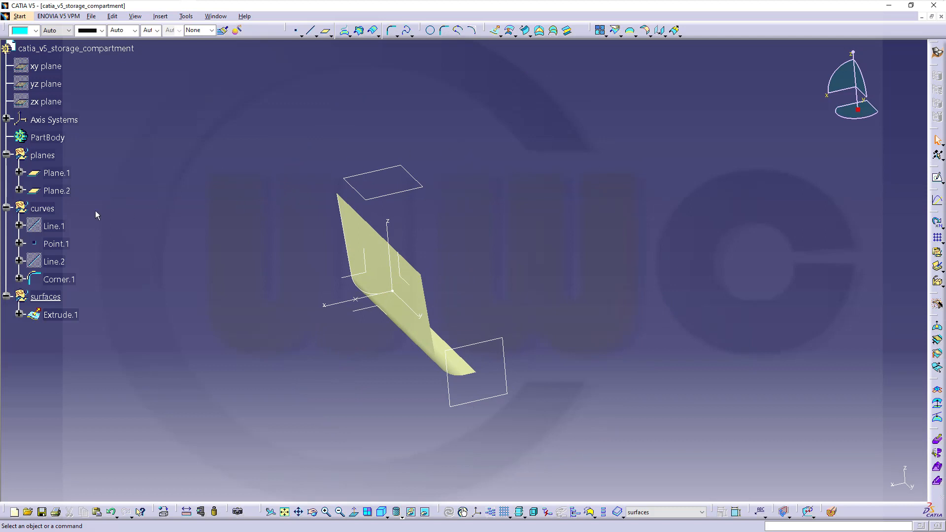
right_click(44, 206)
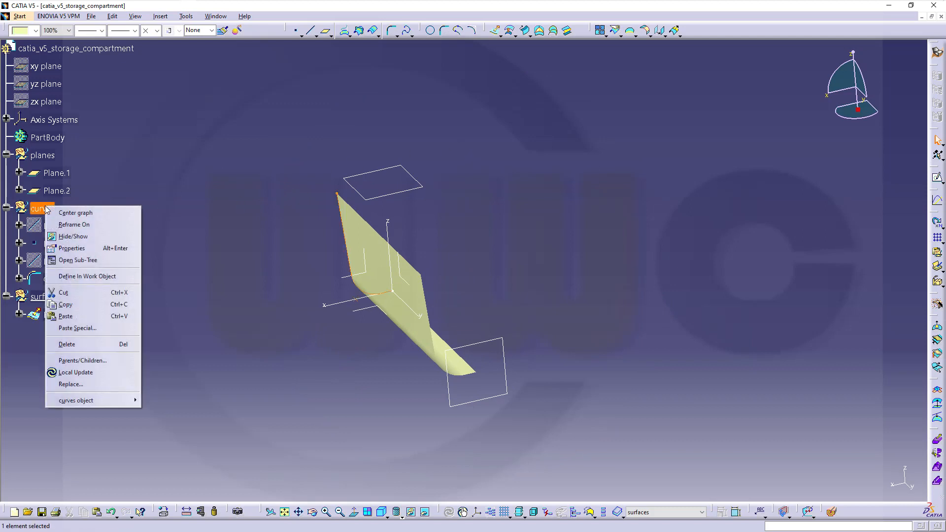
click(121, 275)
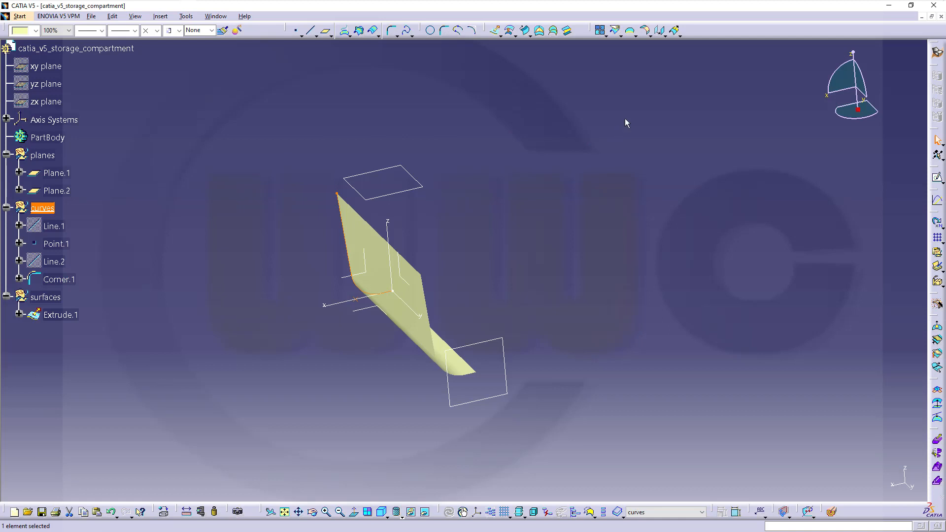
click(635, 34)
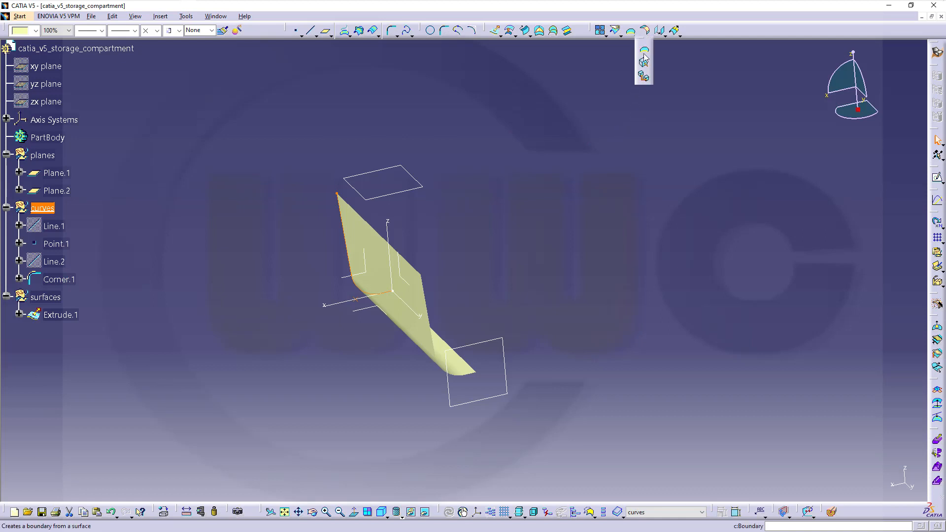
click(644, 63)
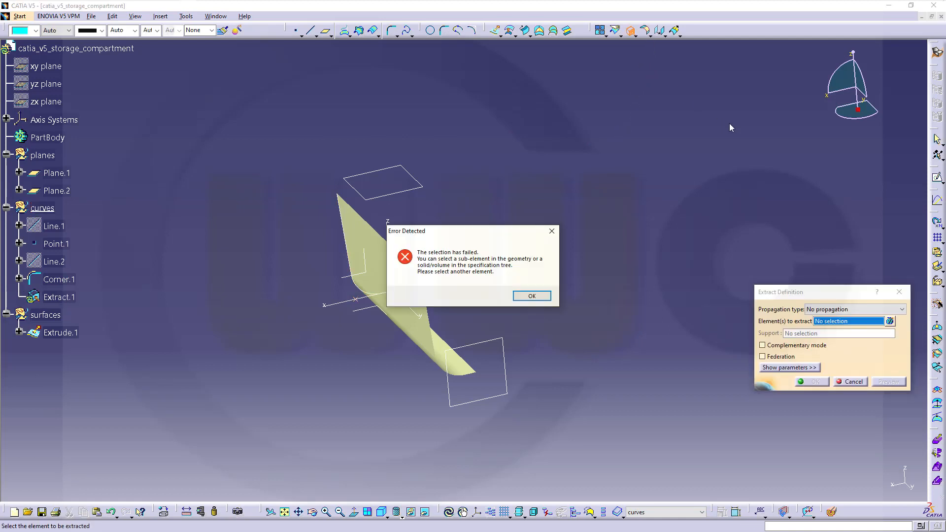
click(542, 295)
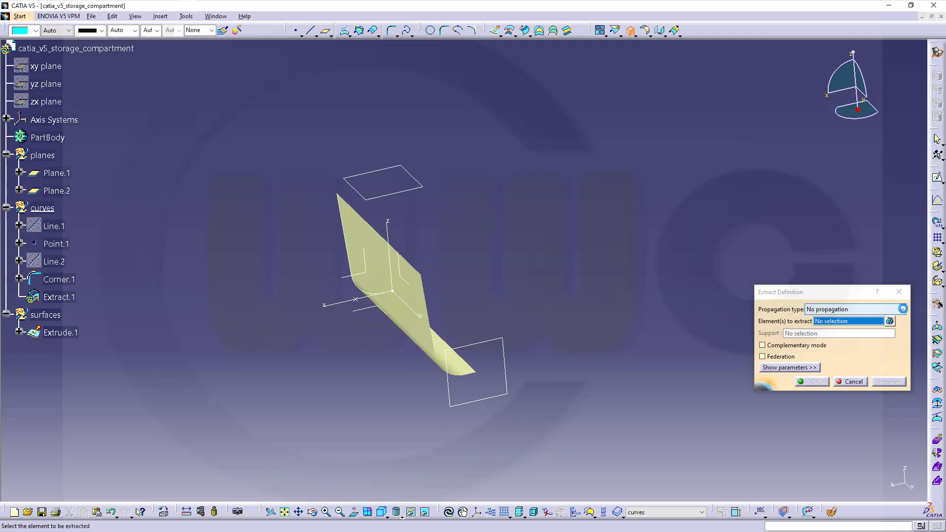
click(894, 313)
click(832, 327)
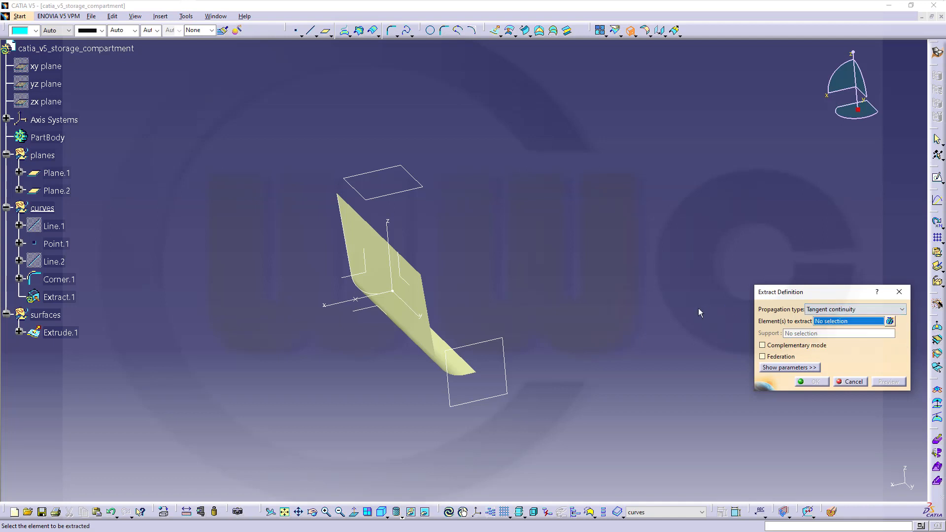
click(427, 310)
click(812, 380)
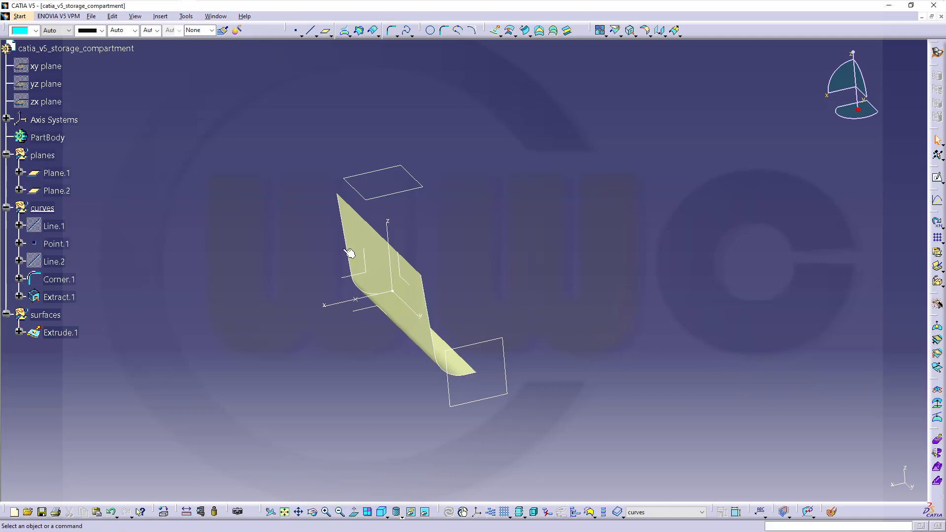
- Insert a geometrical set named points with catia_v5_storage_compartment as its father
middle_drag(269, 272, 328, 276)
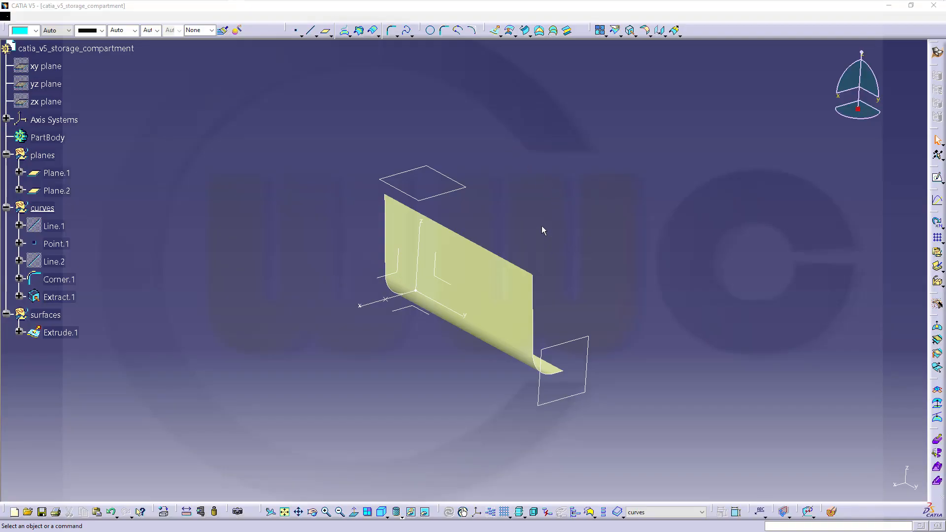
middle_drag(542, 229, 407, 261)
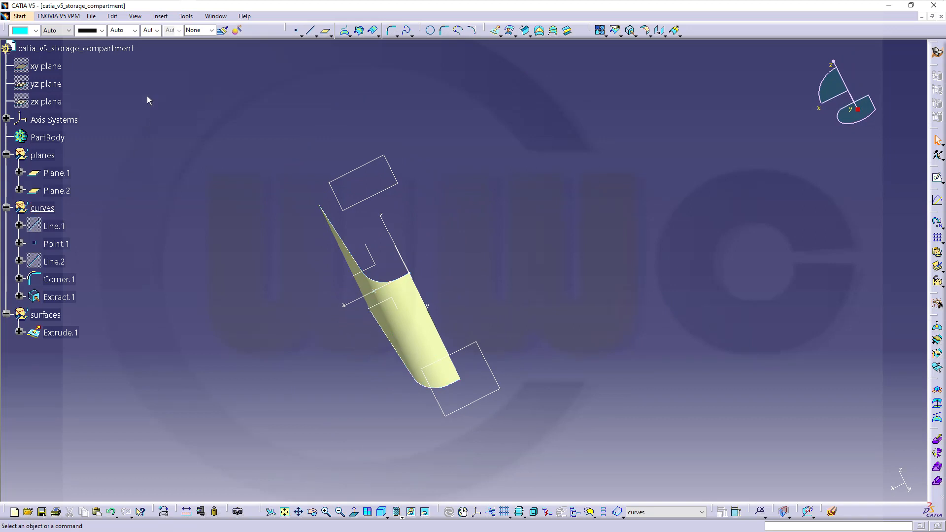
click(161, 17)
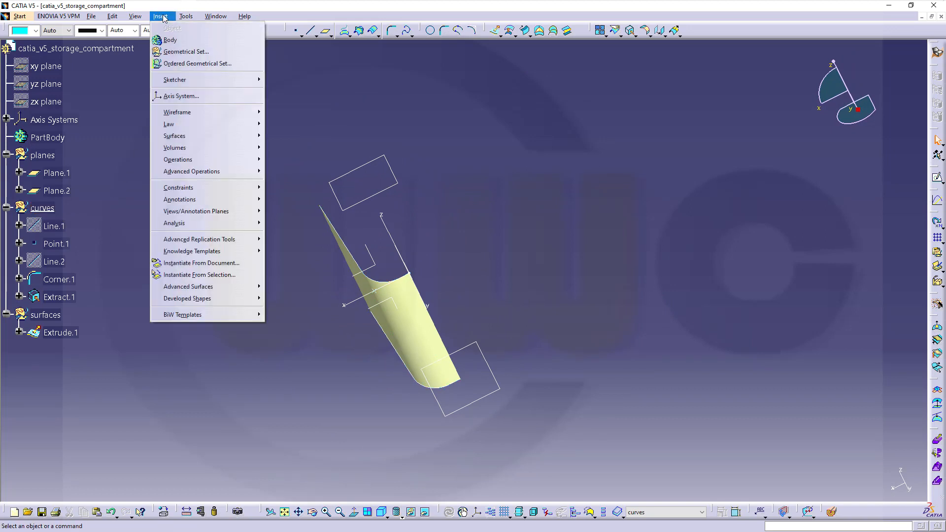
click(175, 52)
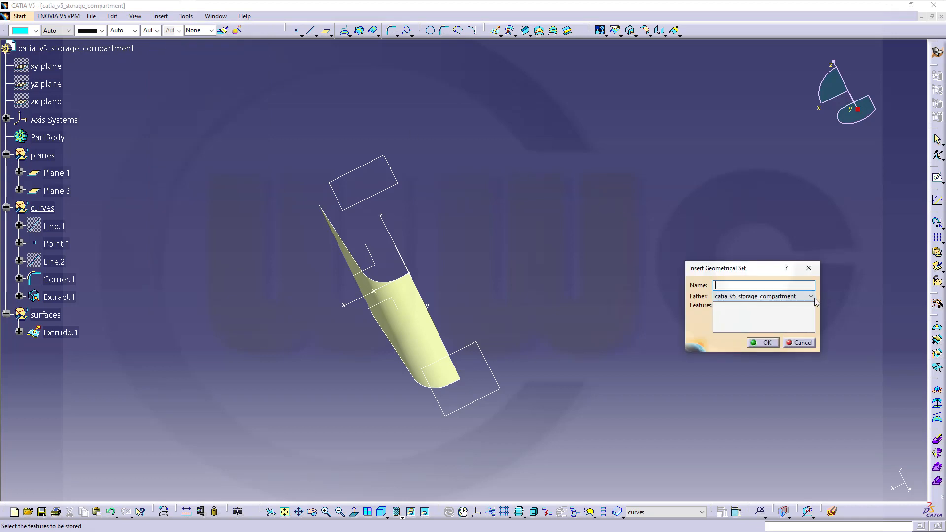
click(810, 296)
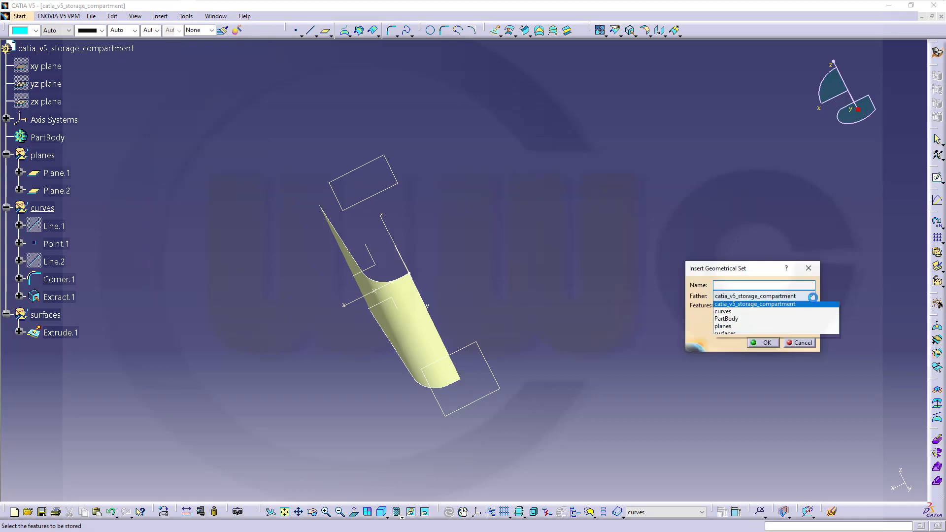
click(739, 307)
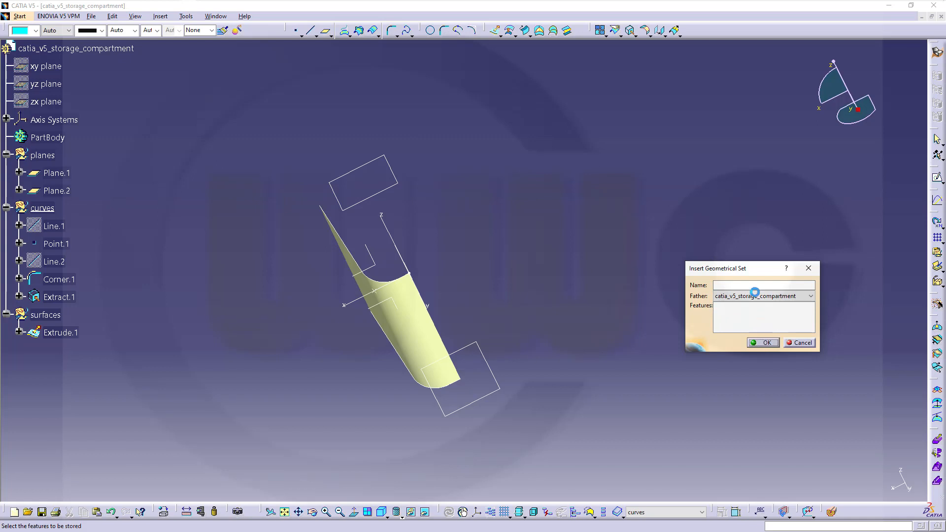
click(754, 286)
key(Return)
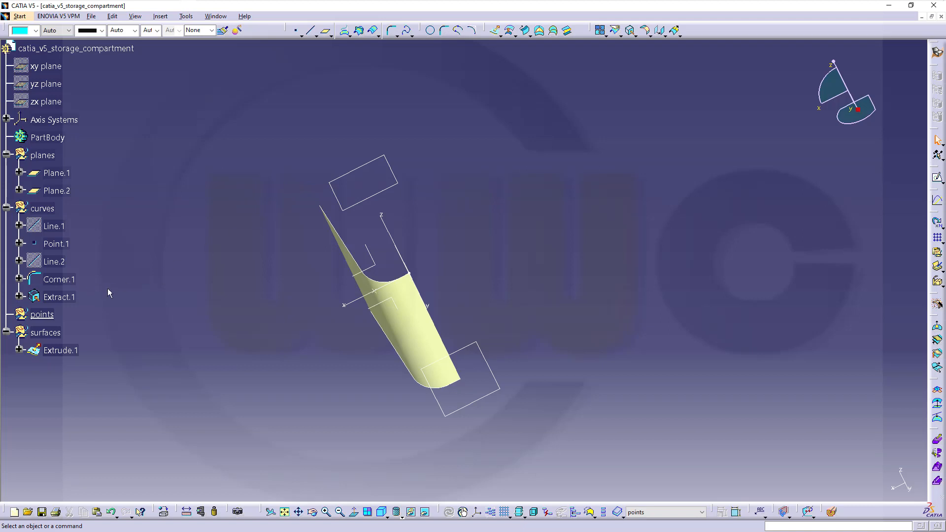
- Move Point.1 from the curves set into the points set
drag(63, 245, 41, 316)
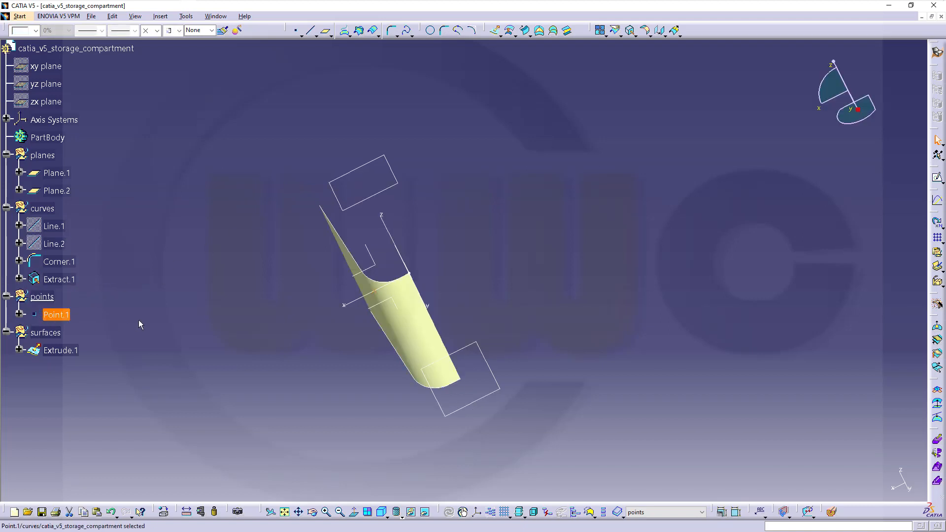
click(137, 320)
middle_drag(291, 354, 417, 271)
middle_drag(416, 273, 319, 372)
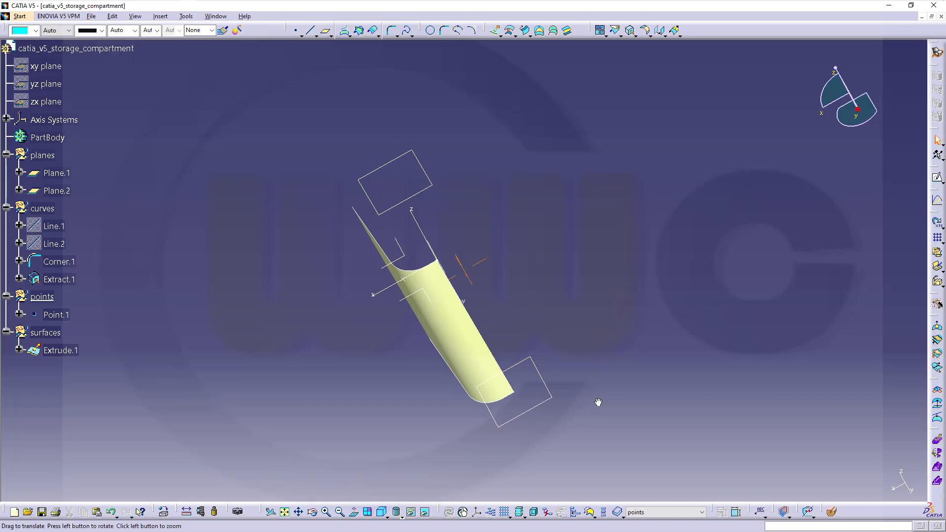
- Create a coordinate point at X 0 mm, Y 0 mm and Z 60 mm relative to the absolute axis system
middle_drag(598, 401, 580, 391)
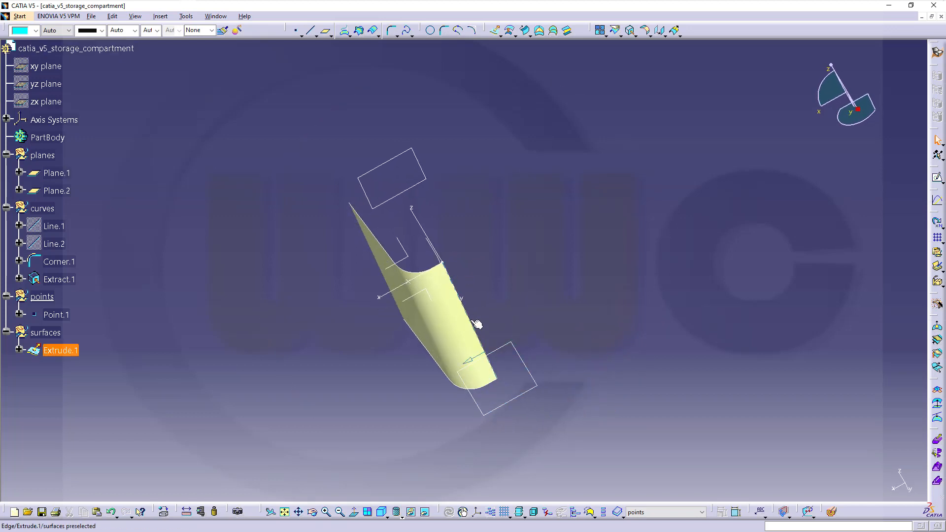
middle_drag(371, 382, 424, 348)
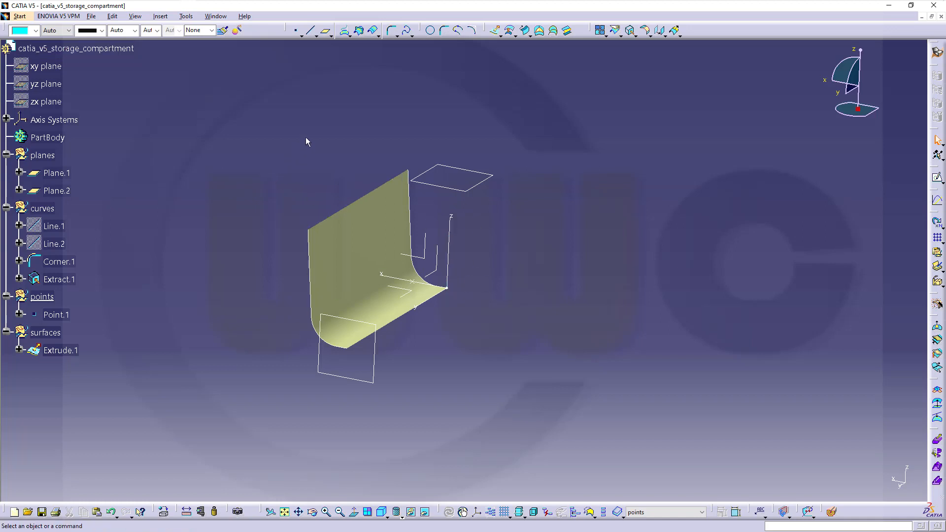
click(296, 31)
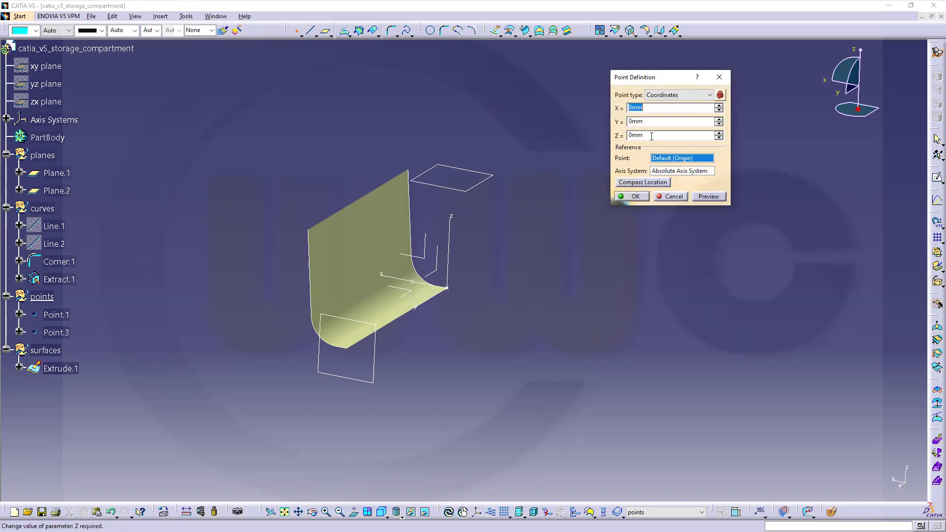
drag(651, 136, 599, 133)
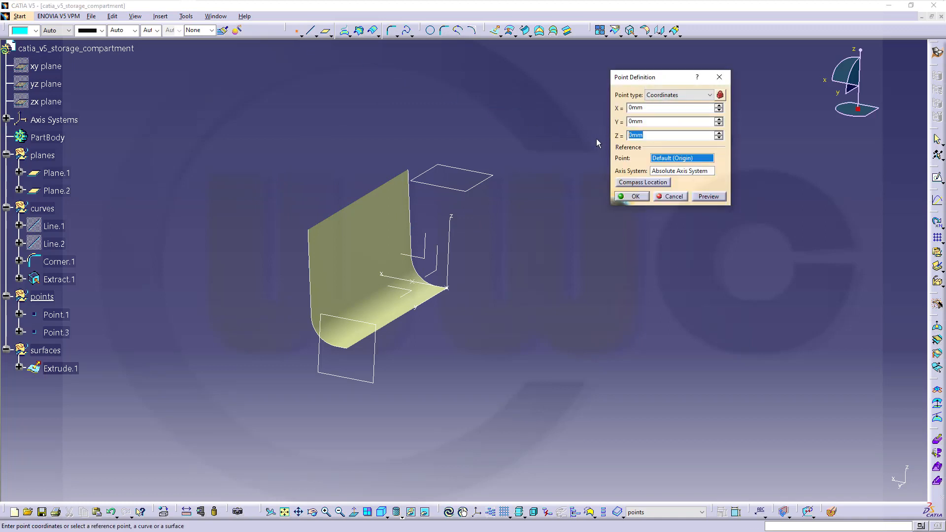
text(60)
click(632, 196)
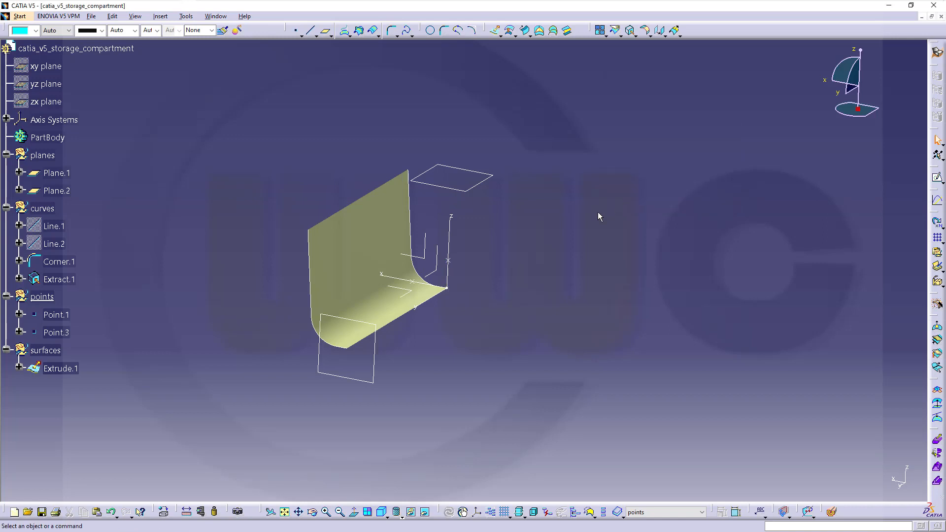
- Define a center-and-radius circle centred on Point.3 on the axis system's YZ plane with a radius of 60 mm
mouse_move(518, 246)
middle_down()
mouse_move(453, 272)
mouse_move(445, 262)
mouse_move(506, 298)
mouse_move(520, 264)
middle_up()
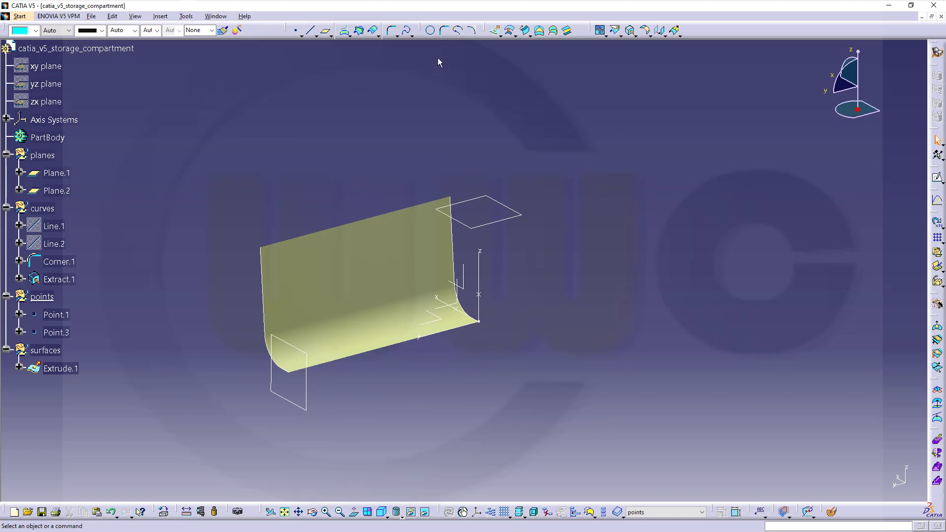
click(430, 31)
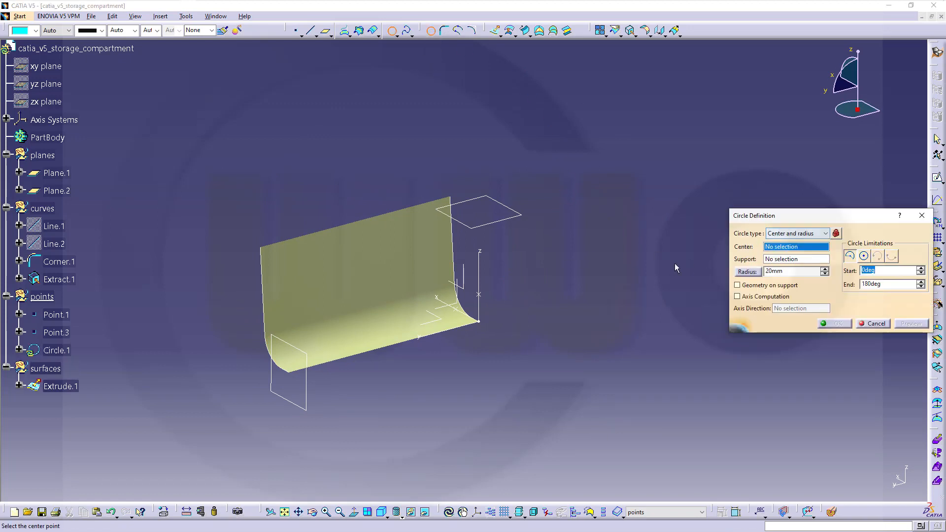
click(479, 297)
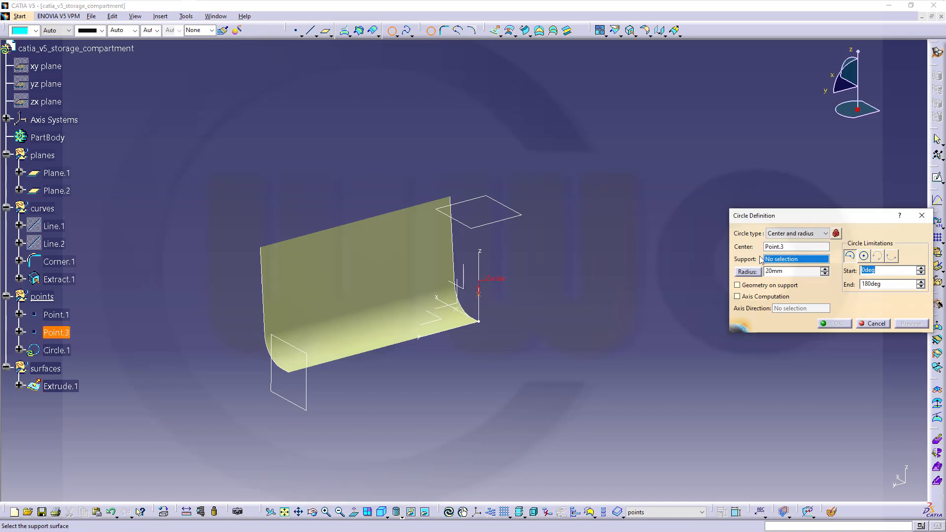
click(449, 309)
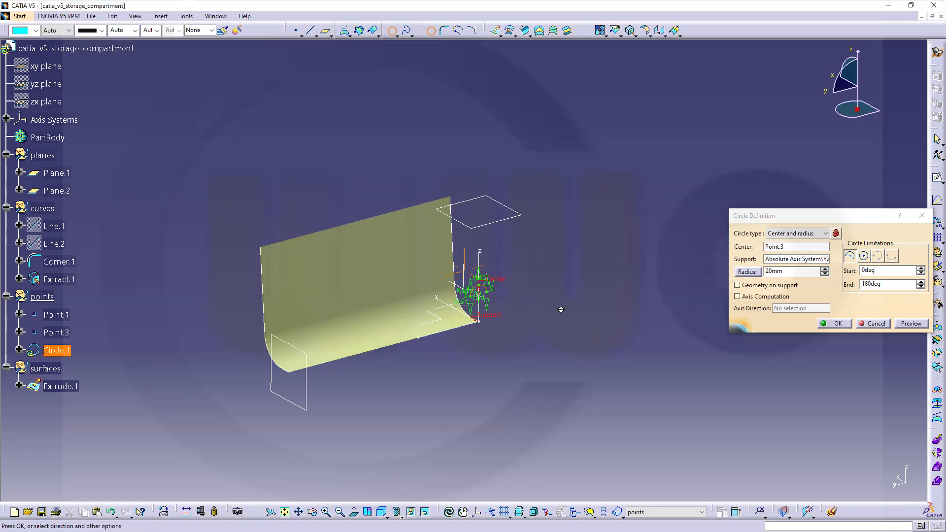
middle_drag(566, 315, 408, 120)
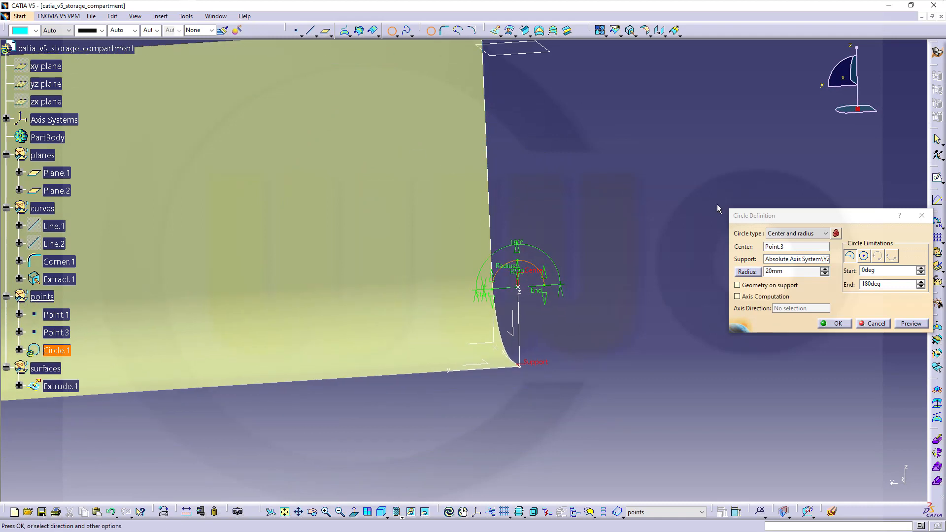
double_click(797, 271)
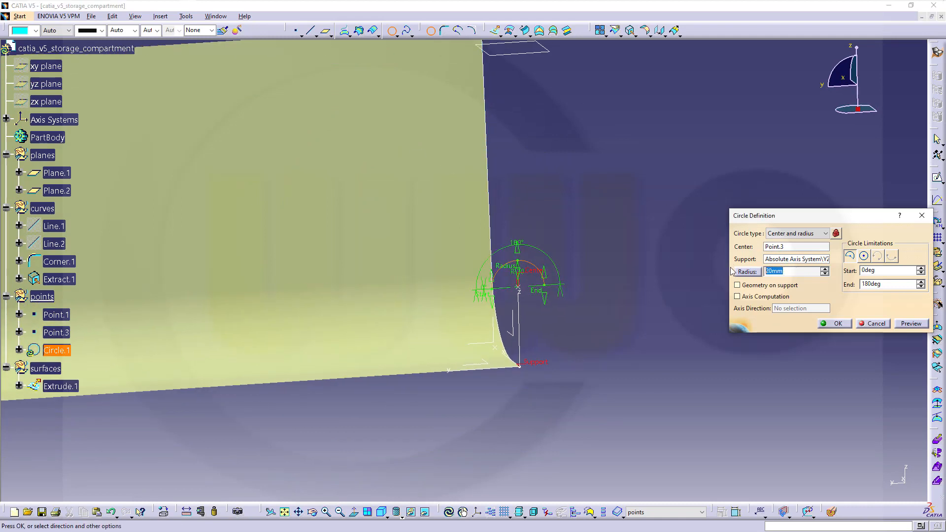
text(60)
key(Tab)
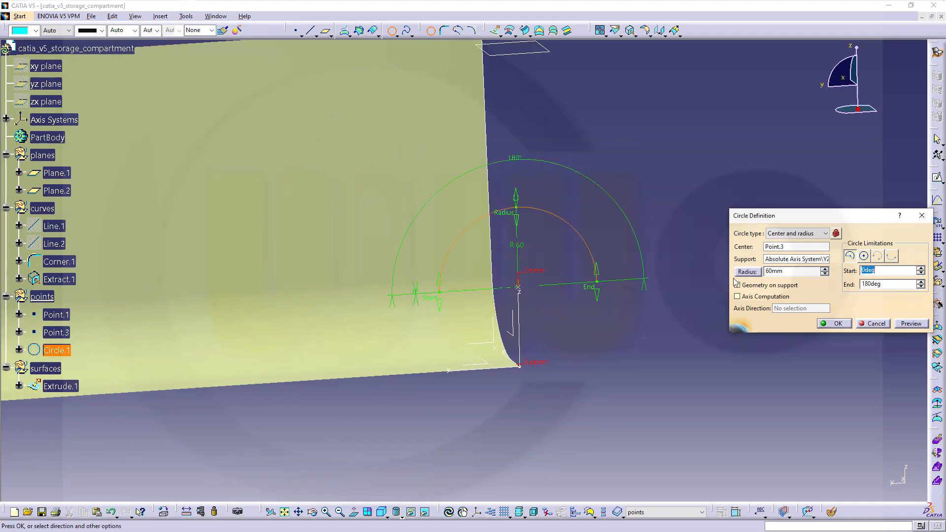
- Limit the circle to an arc starting at 190deg and ending at 270deg, and create it
drag(596, 295, 513, 411)
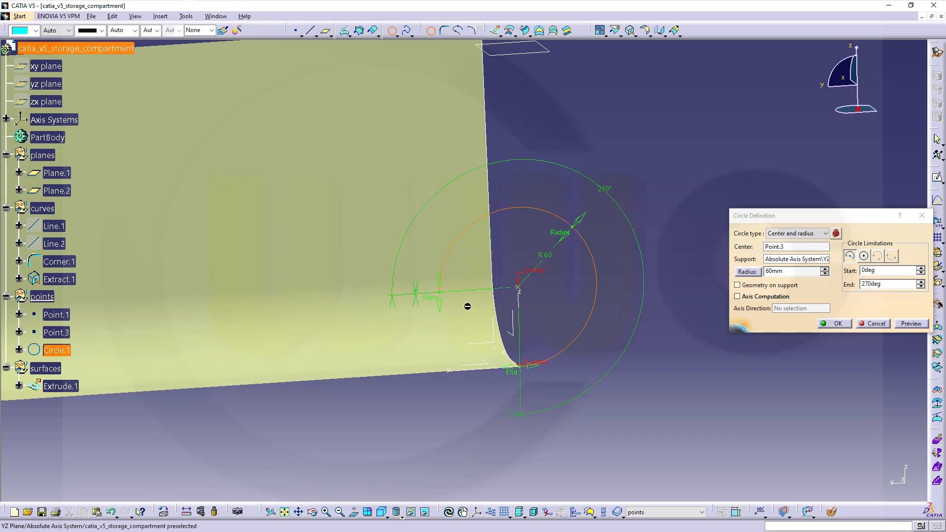
drag(441, 280, 614, 329)
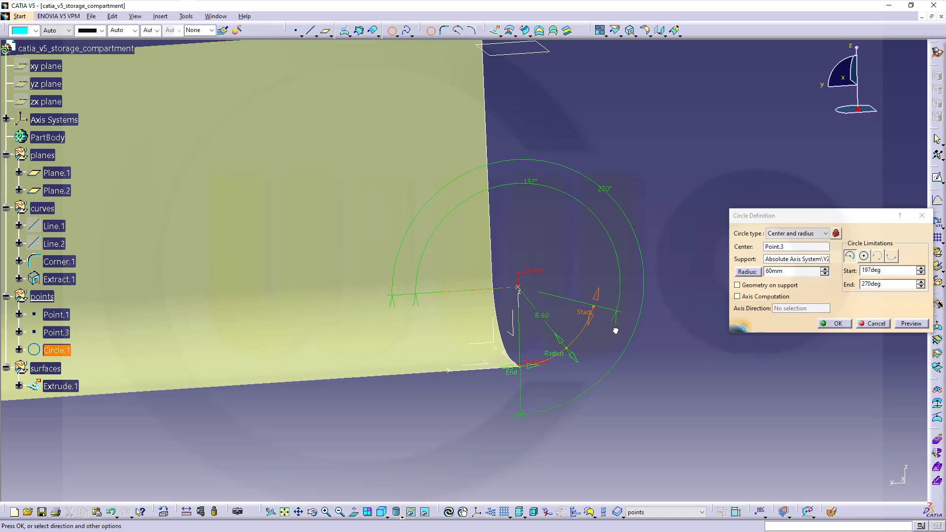
drag(615, 331, 596, 340)
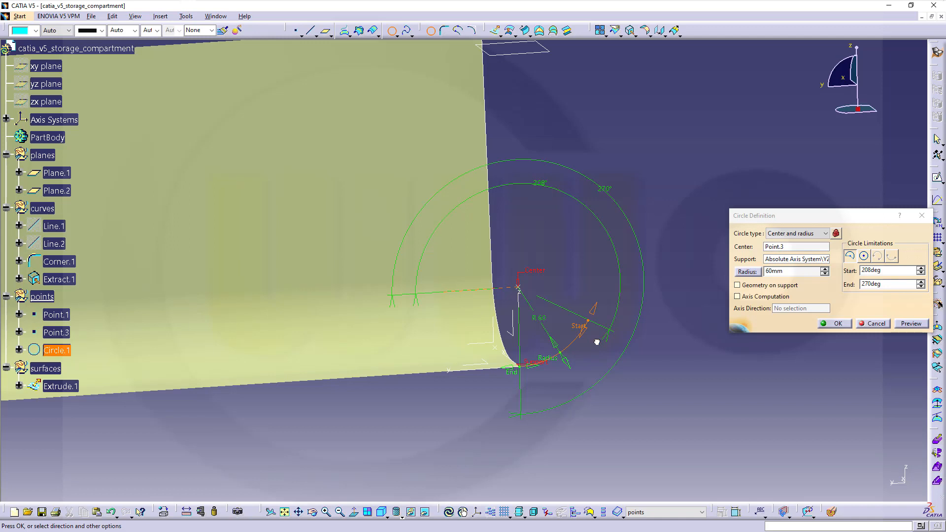
drag(597, 341, 598, 342)
drag(884, 271, 845, 277)
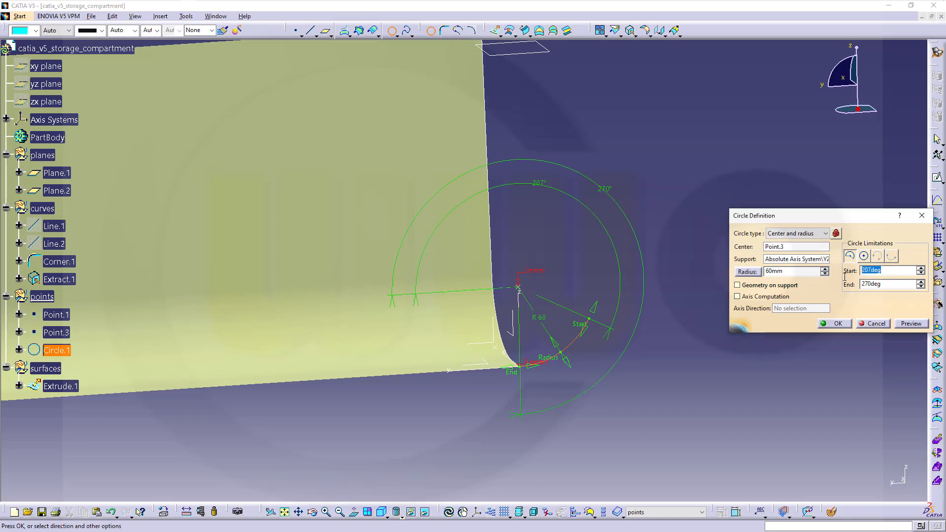
text(190)
key(Tab)
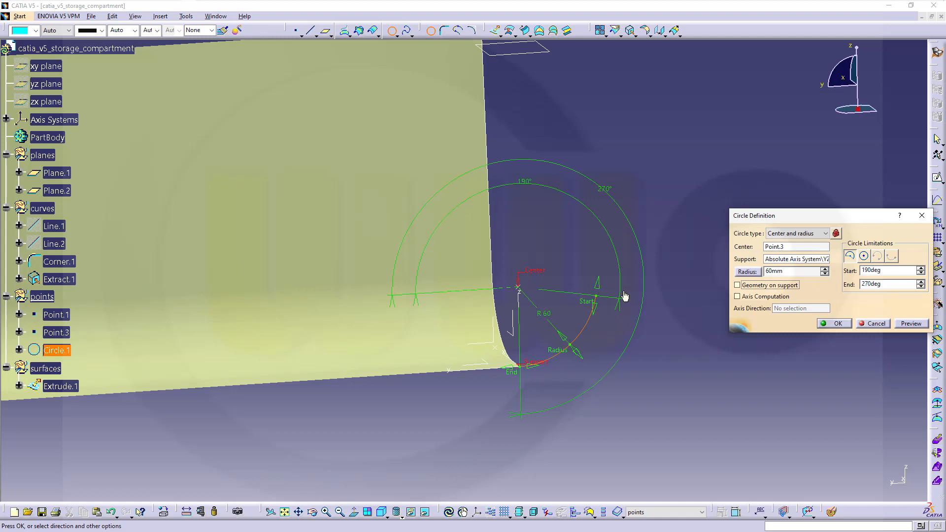
click(837, 324)
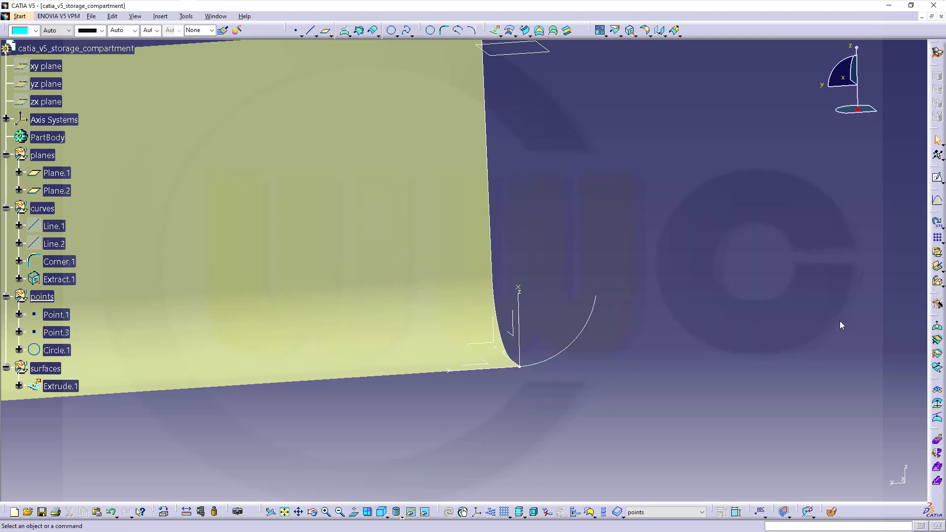
- Define an Angle/Normal to curve line referenced to the Z axis, starting from a new endpoint at the arc's upper end
middle_drag(686, 246, 708, 274)
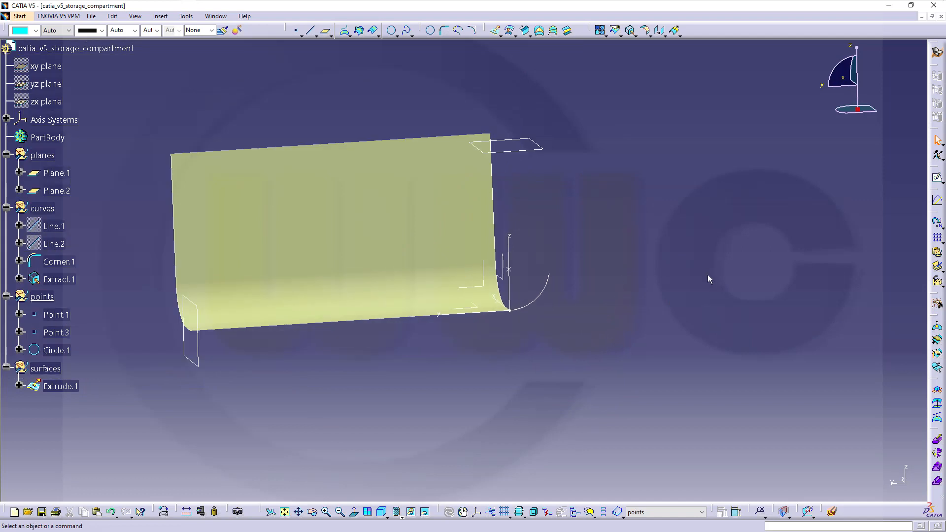
middle_drag(659, 241, 654, 273)
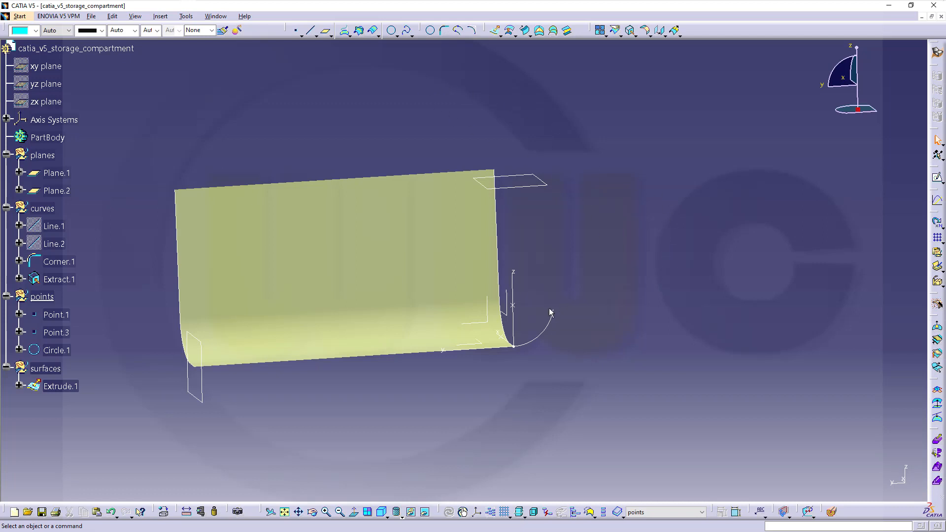
click(309, 30)
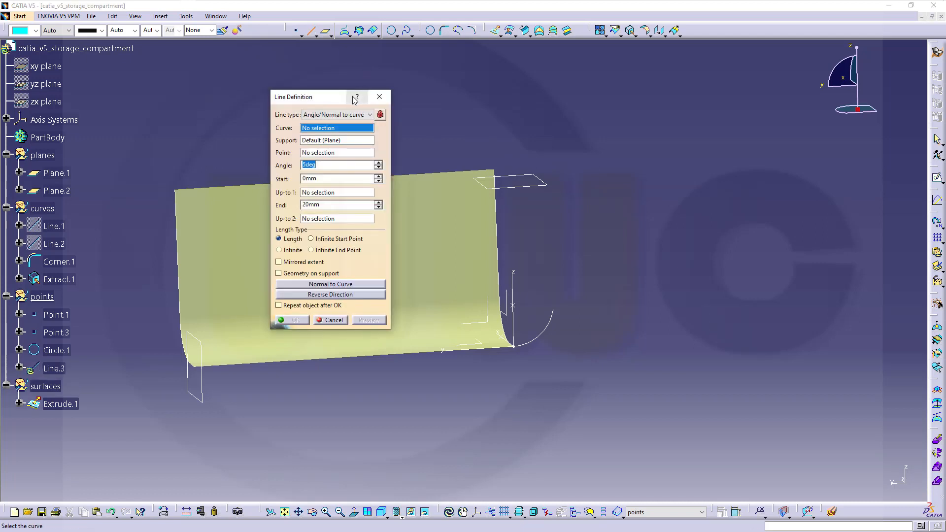
drag(321, 102, 288, 78)
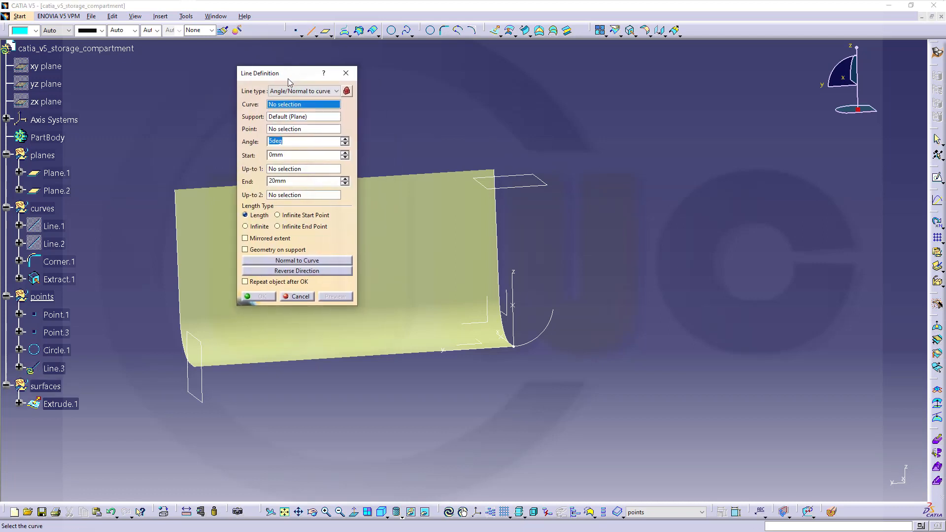
click(546, 249)
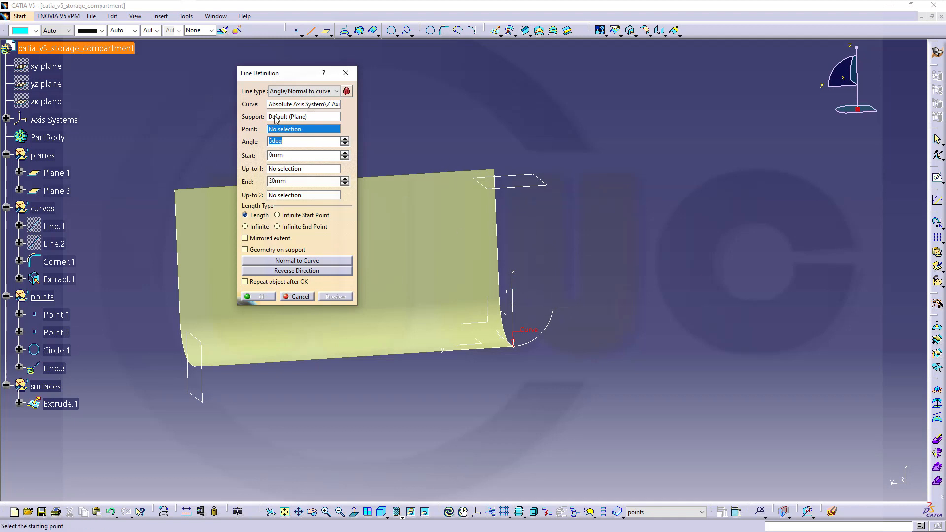
right_click(298, 130)
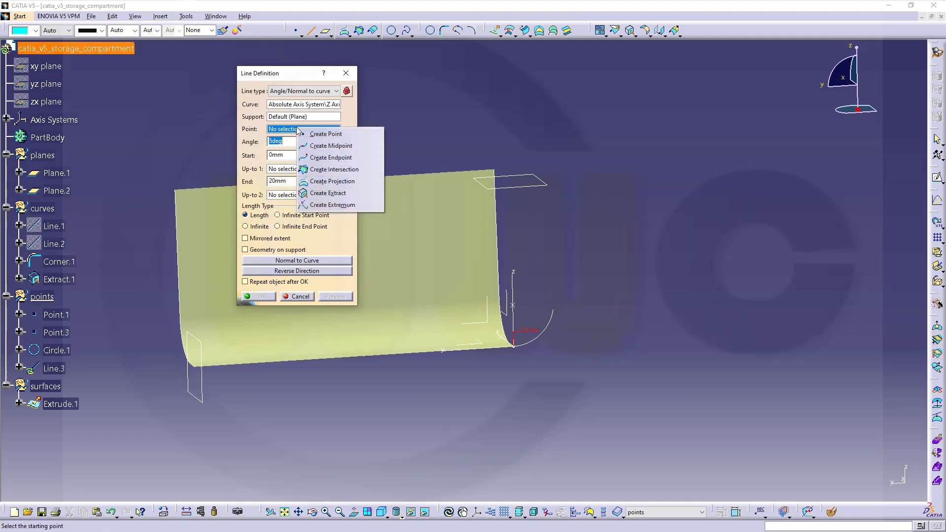
click(330, 157)
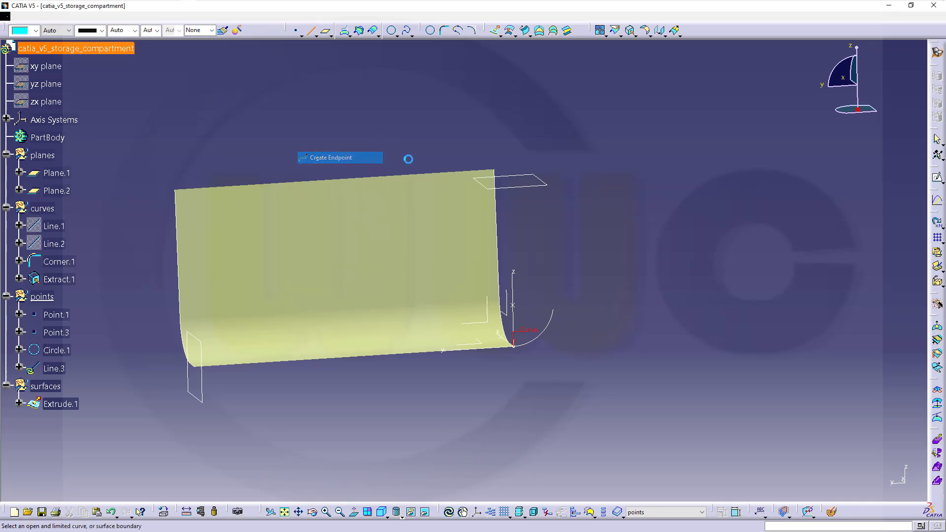
click(553, 315)
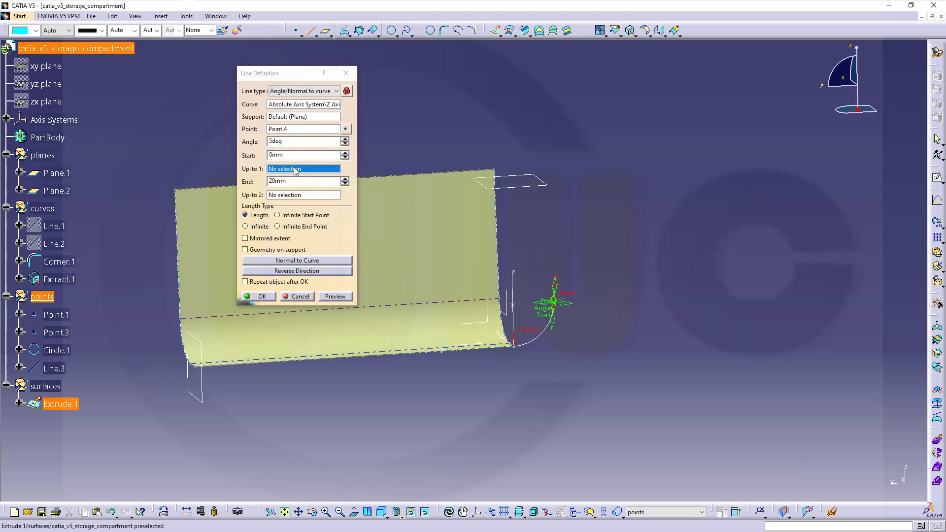
- Extend the line up to Plane.2, set its angle to 10deg and create it
click(298, 195)
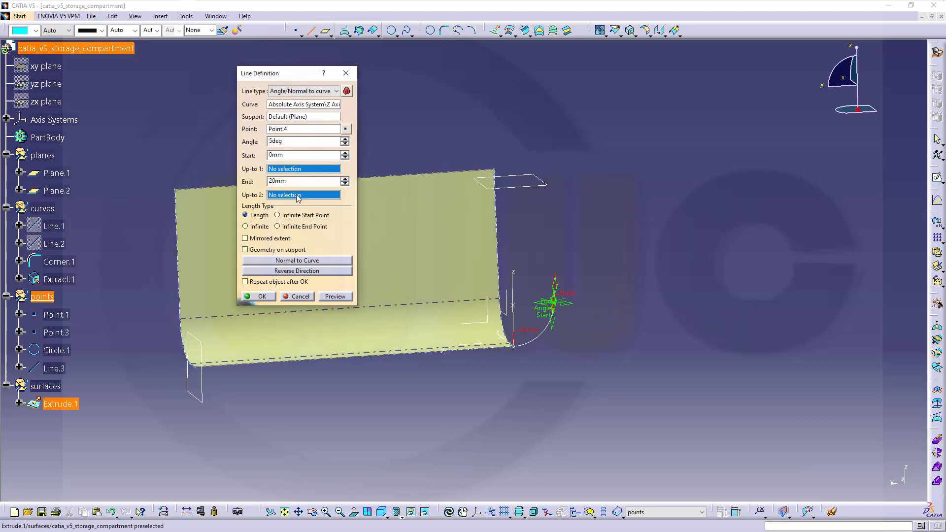
click(542, 189)
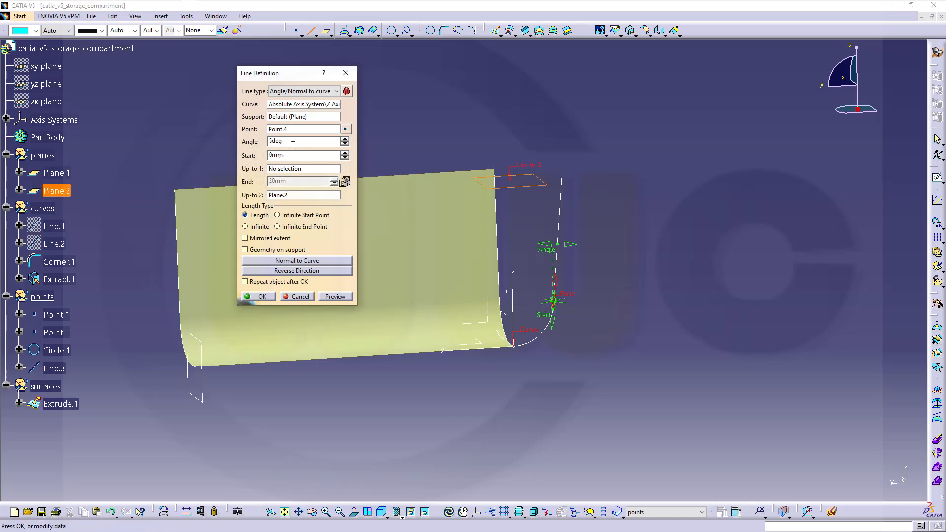
drag(291, 143, 265, 144)
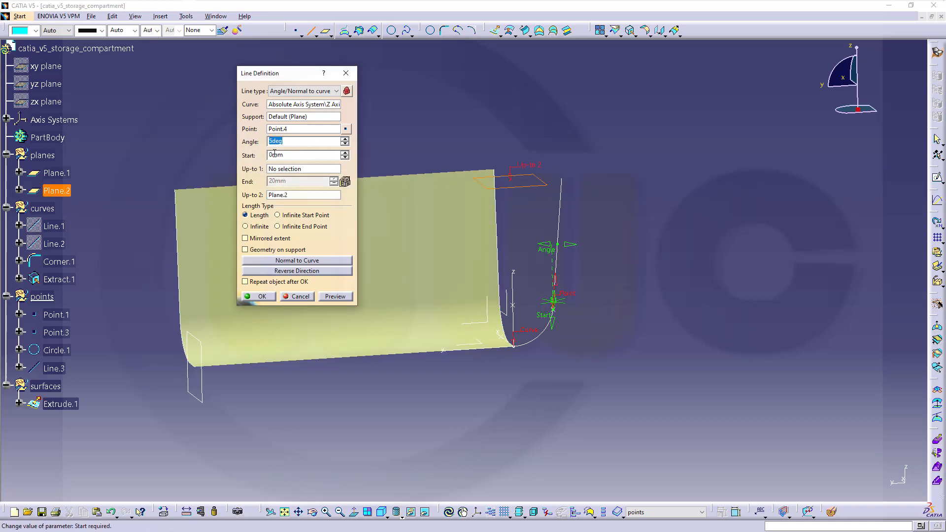
text(10)
key(Tab)
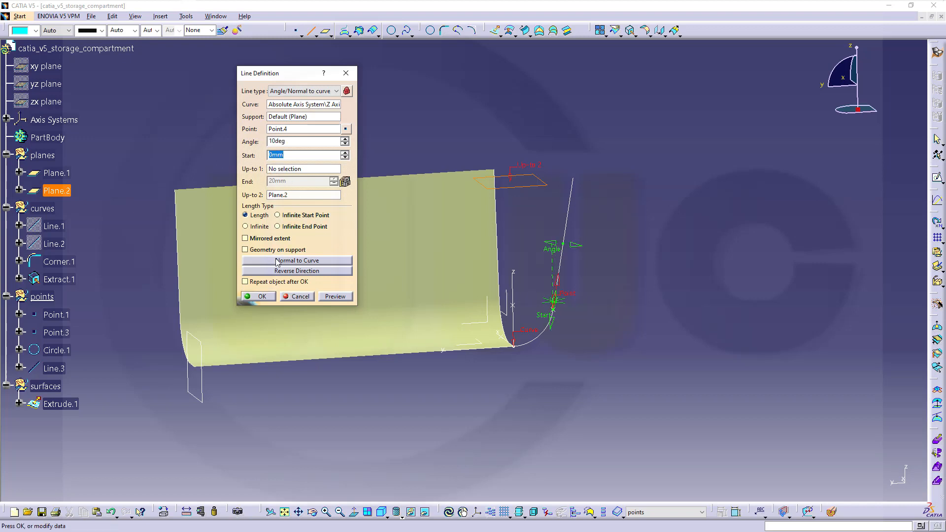
click(257, 296)
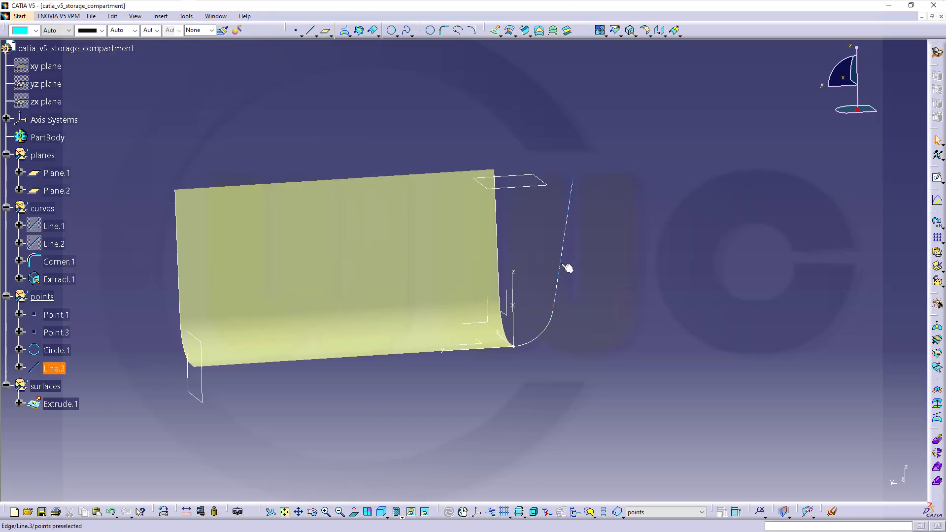
click(545, 313)
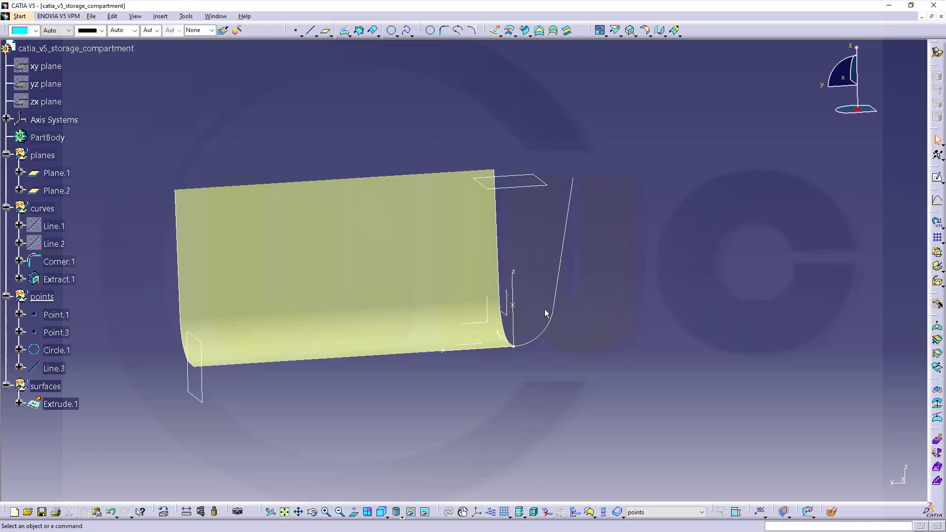
- Move Circle.1 and Line.3 from the points geometrical set into the curves geometrical set
middle_drag(599, 275, 638, 274)
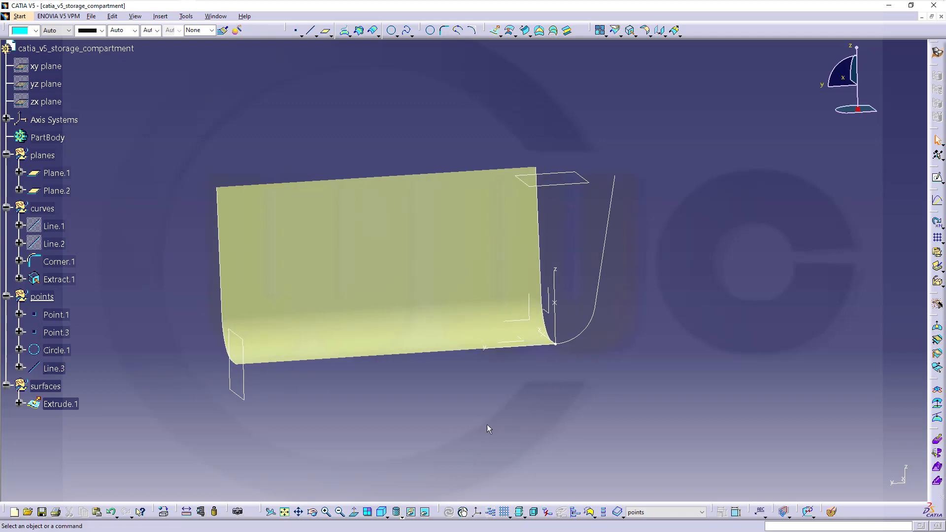
middle_drag(432, 425, 414, 412)
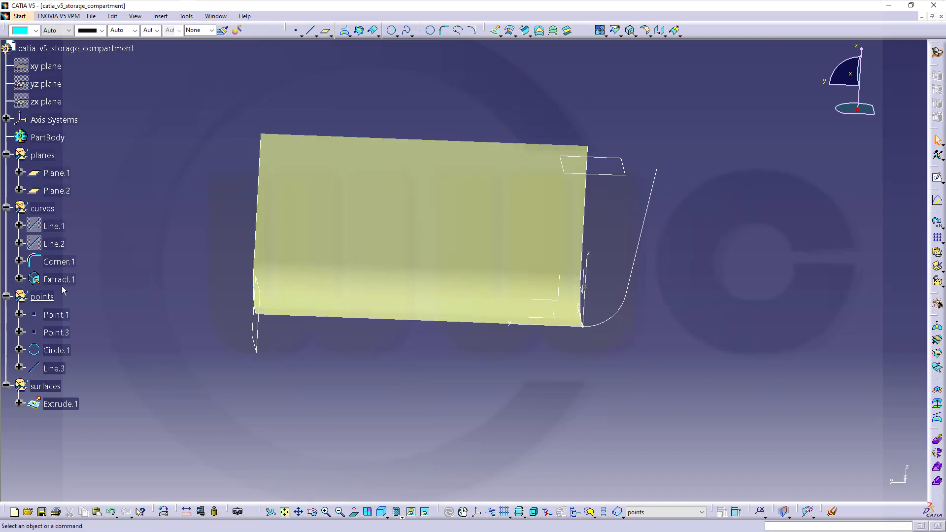
click(54, 369)
ctrl+click(54, 351)
right_click(53, 353)
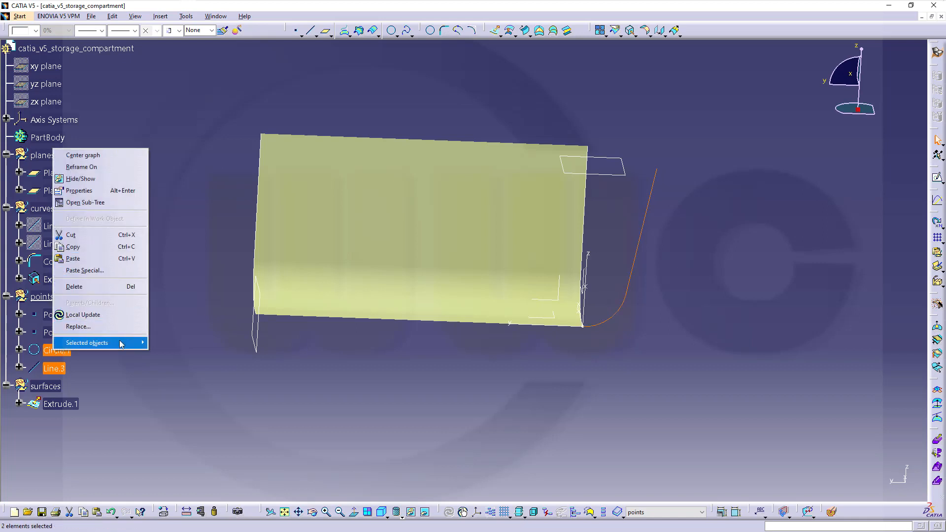
mouse_move(120, 344)
click(197, 371)
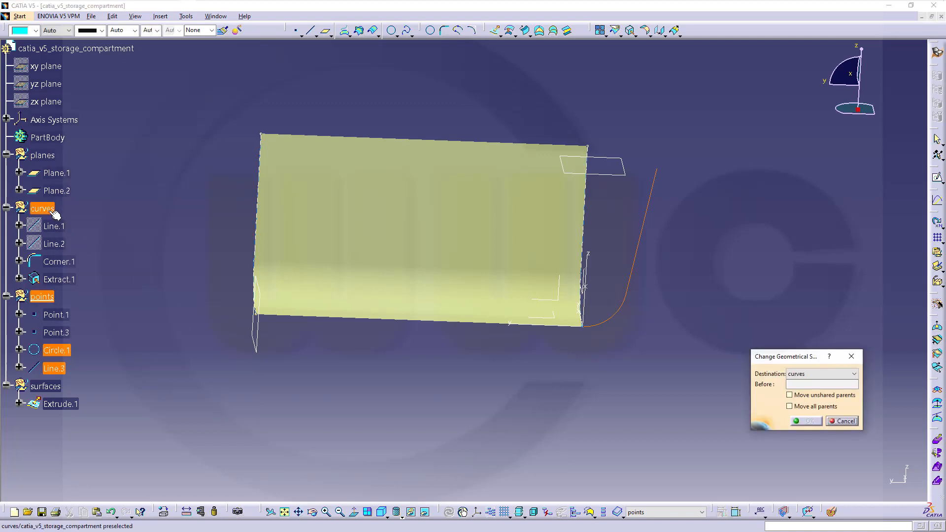
click(46, 209)
click(807, 420)
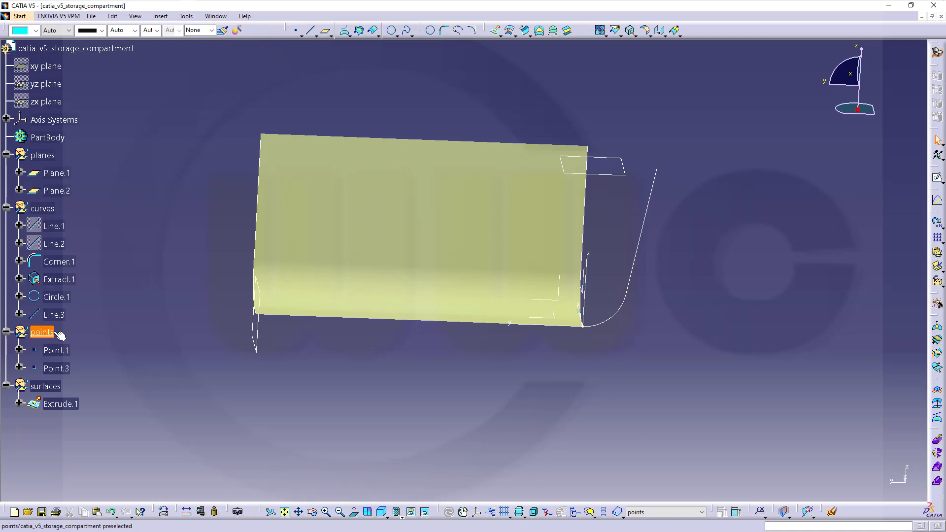
- Define an On plane point on Plane.1 at the far end of the surface, using Point.3 as its reference point
middle_drag(246, 275, 494, 397)
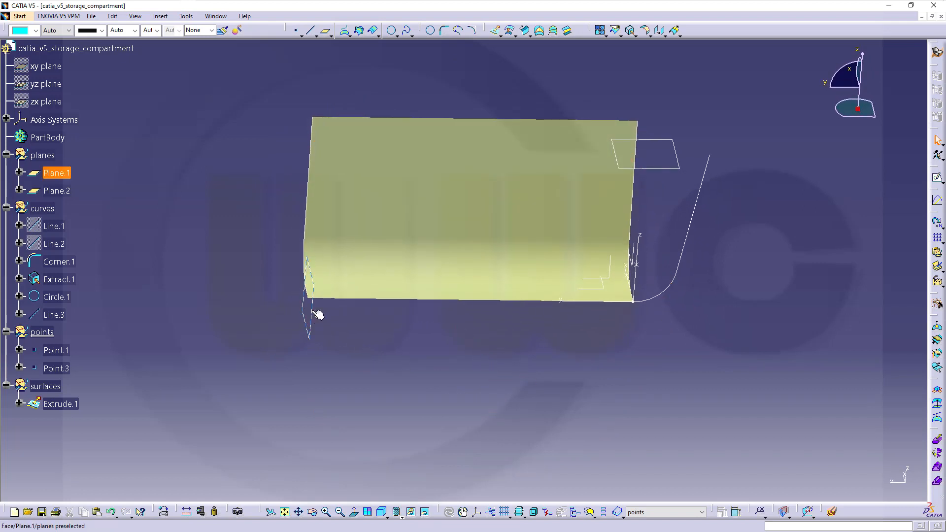
middle_drag(469, 376, 558, 351)
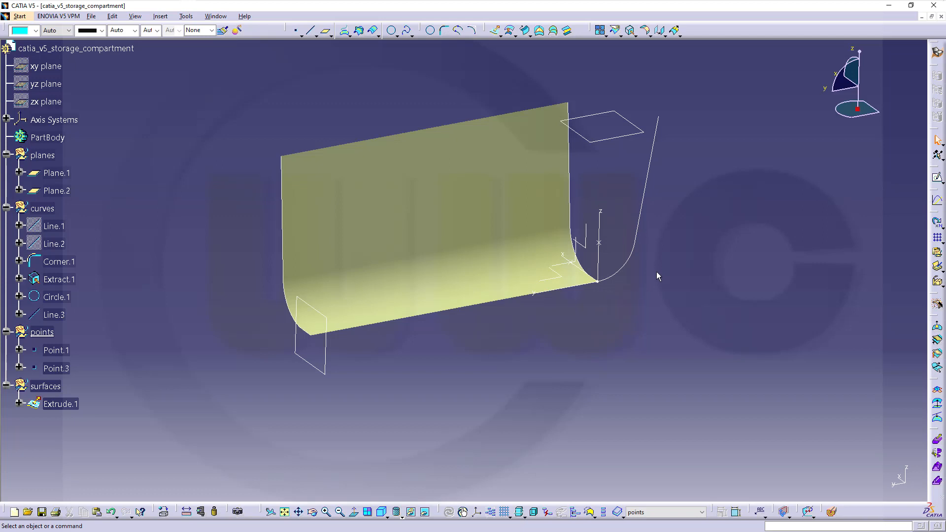
click(298, 31)
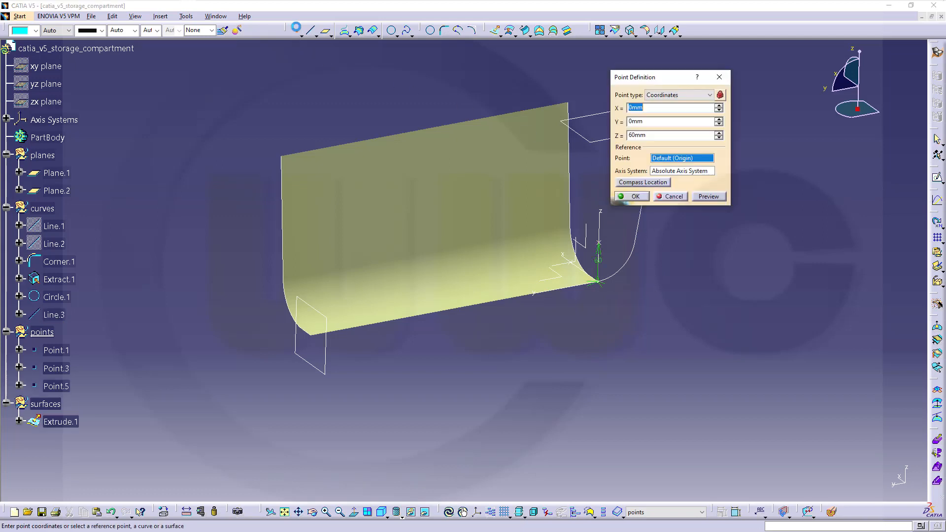
click(708, 96)
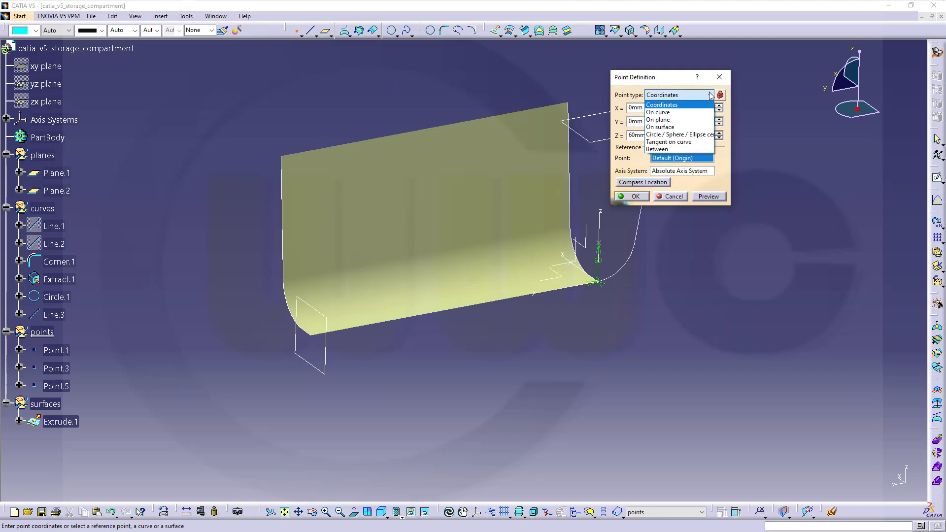
click(660, 120)
click(330, 367)
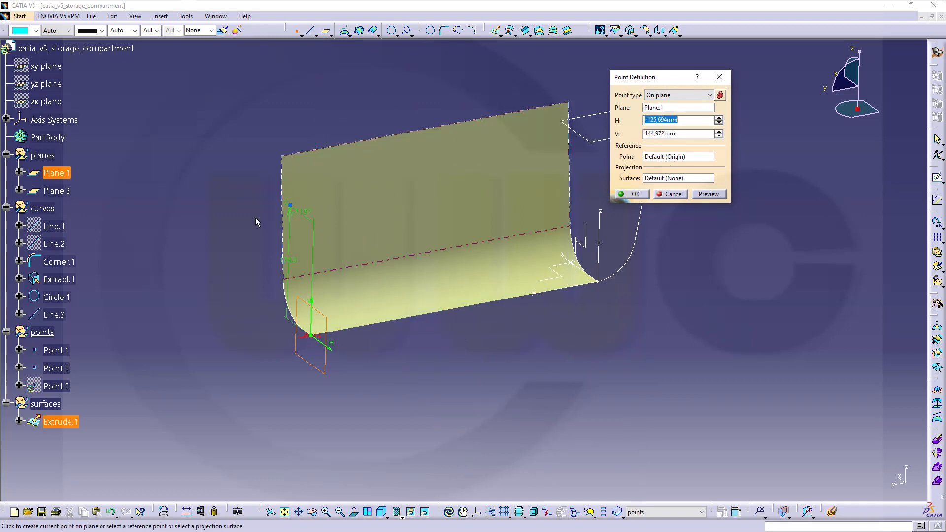
middle_drag(383, 357, 477, 318)
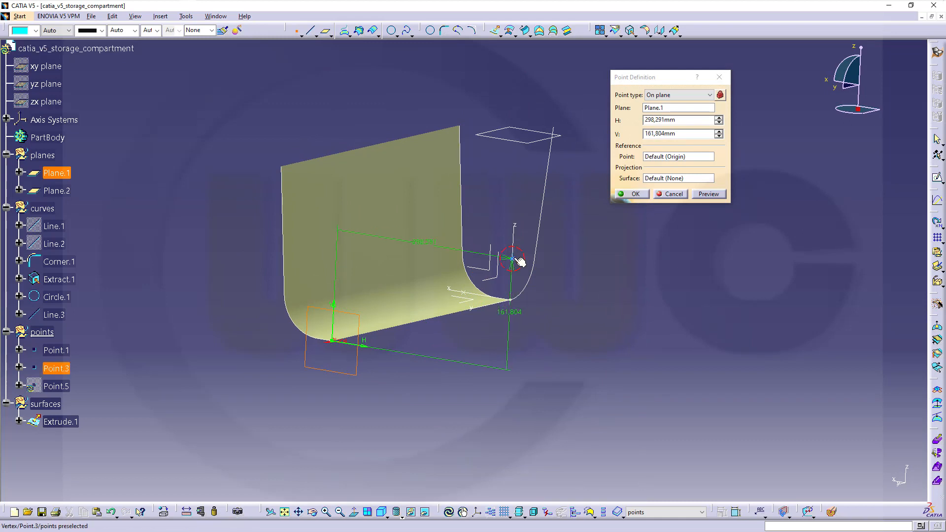
click(656, 157)
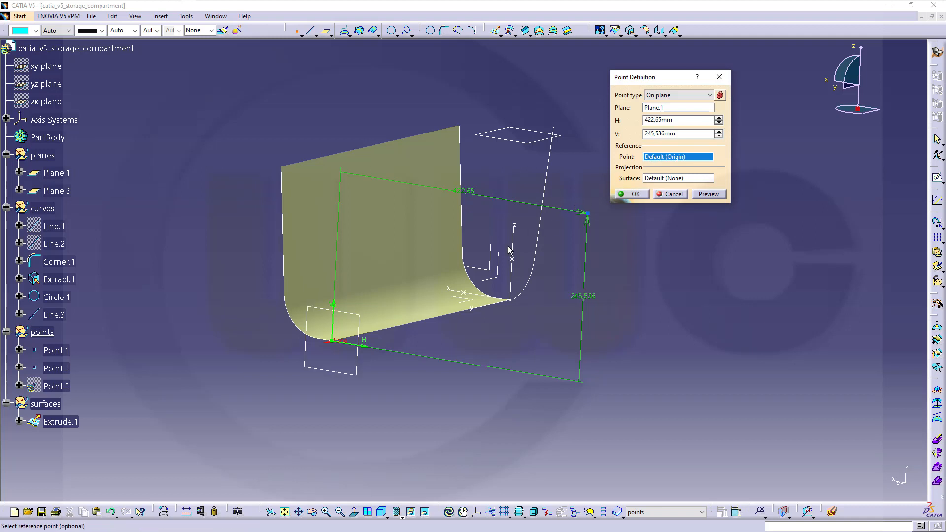
click(517, 261)
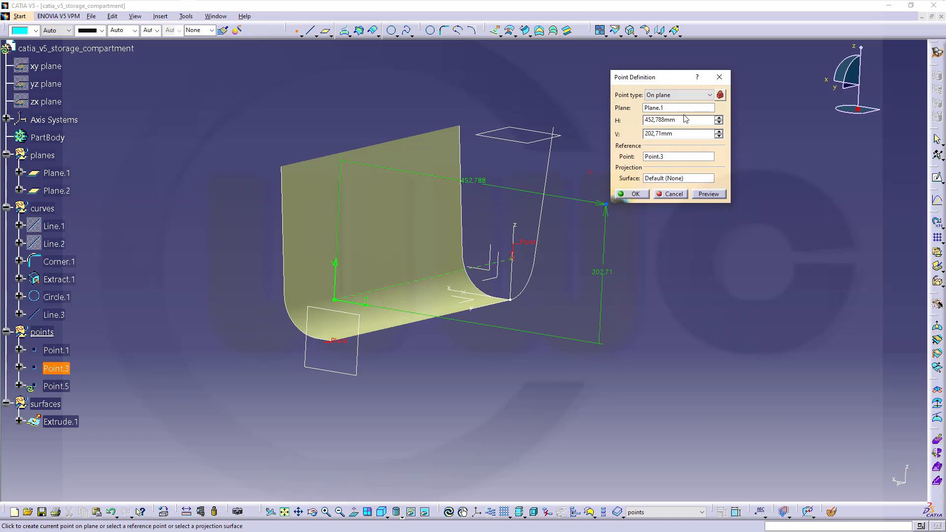
- Set the point's H and V offsets to 0 mm and create it
click(570, 119)
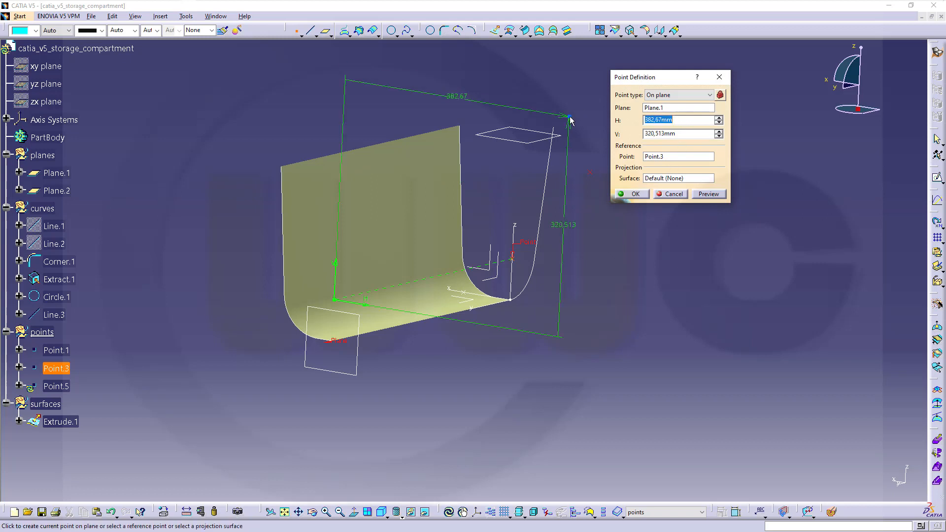
text(0)
key(Tab)
text(0)
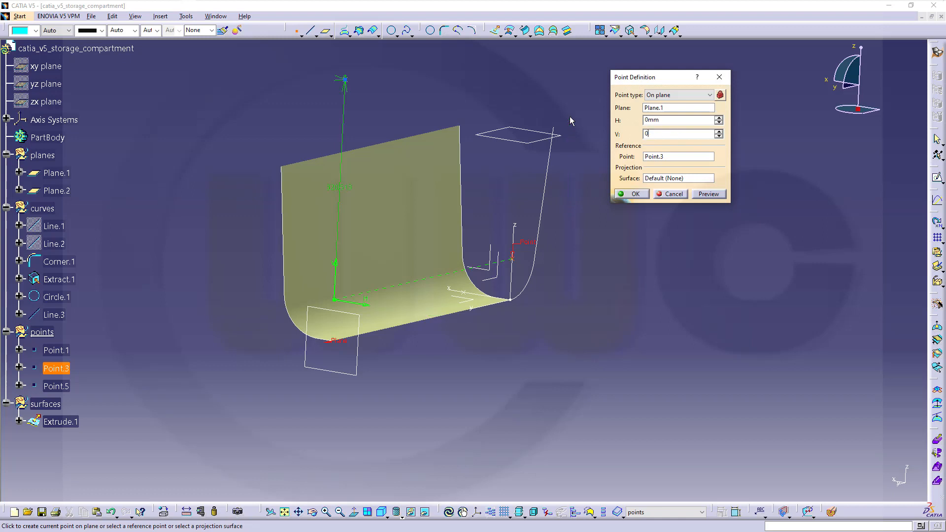
key(Tab)
click(631, 194)
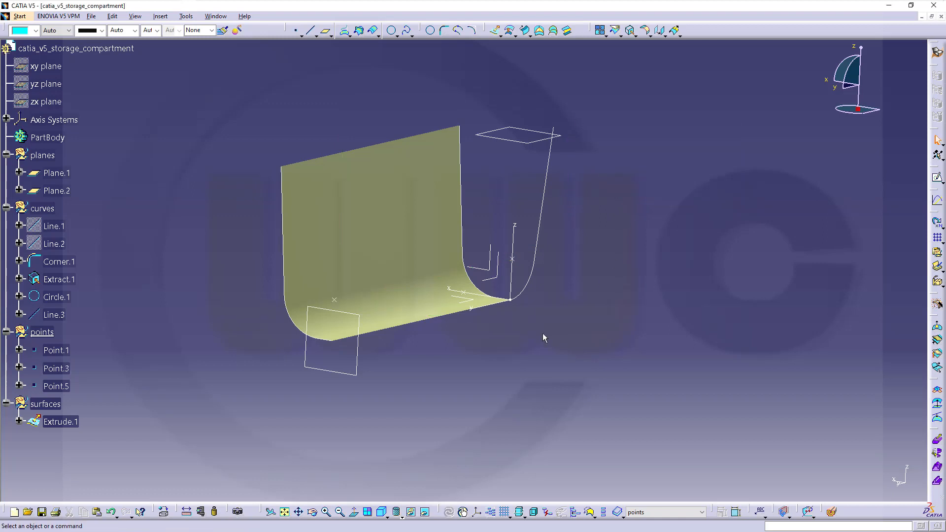
- Define a center-and-radius circle centred on Point.5, supported on the axis system's YZ plane, with a radius of 60 mm
middle_drag(543, 333, 454, 267)
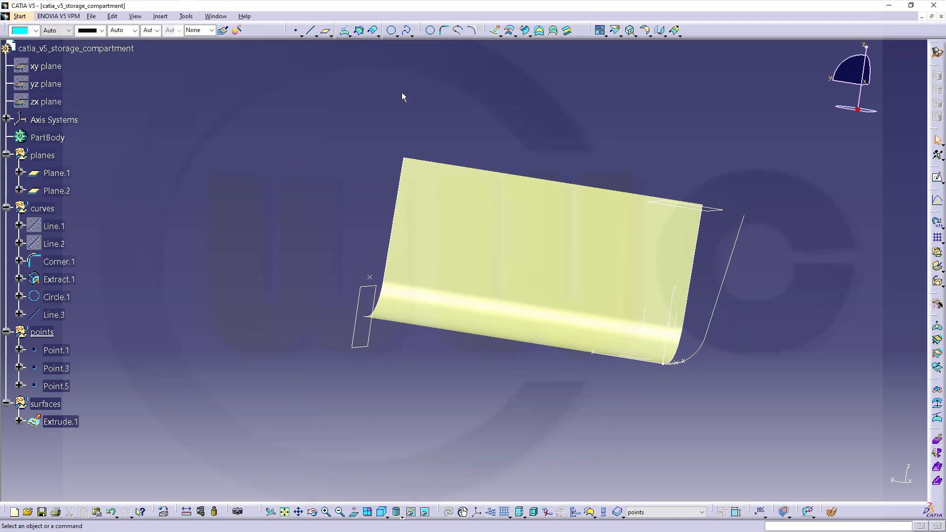
click(392, 31)
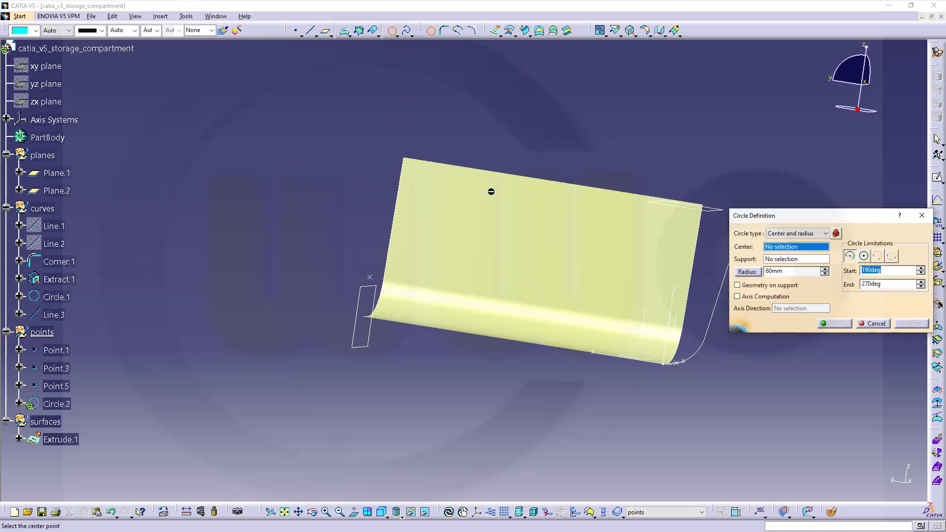
click(370, 277)
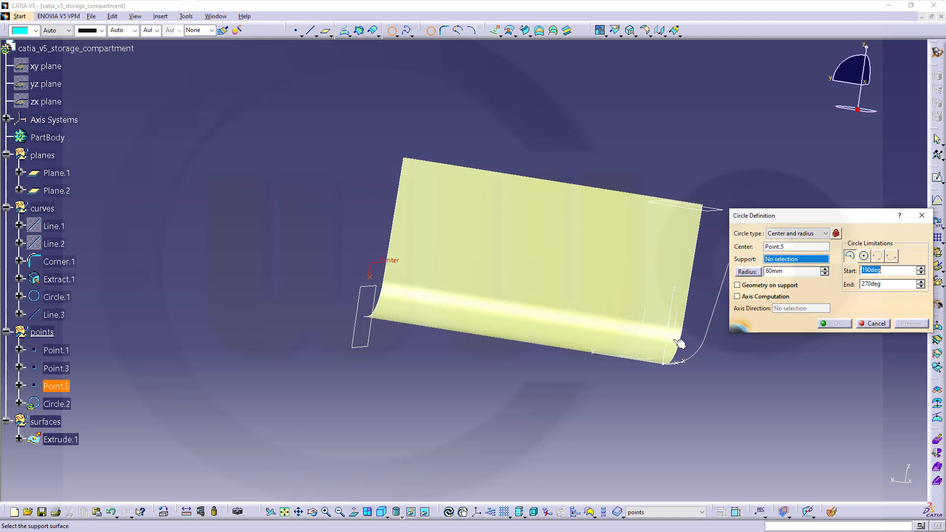
click(644, 335)
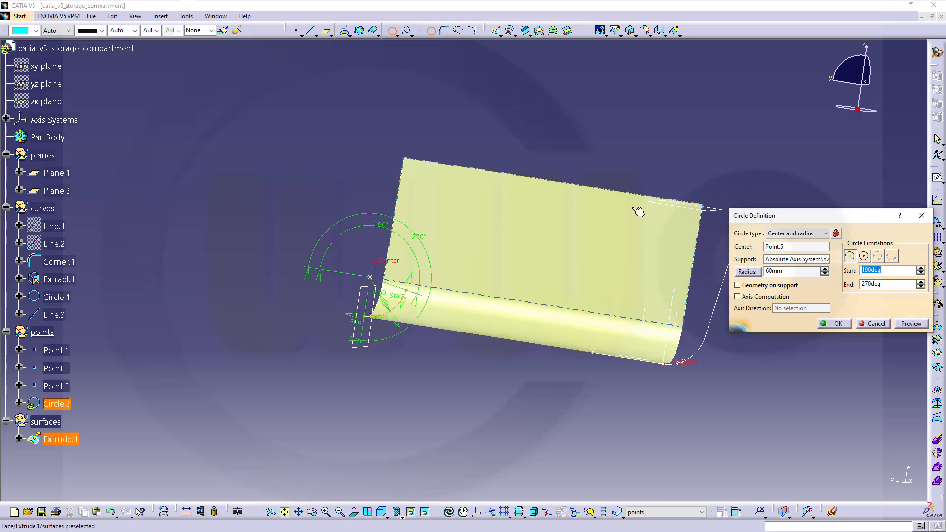
middle_drag(448, 401, 501, 438)
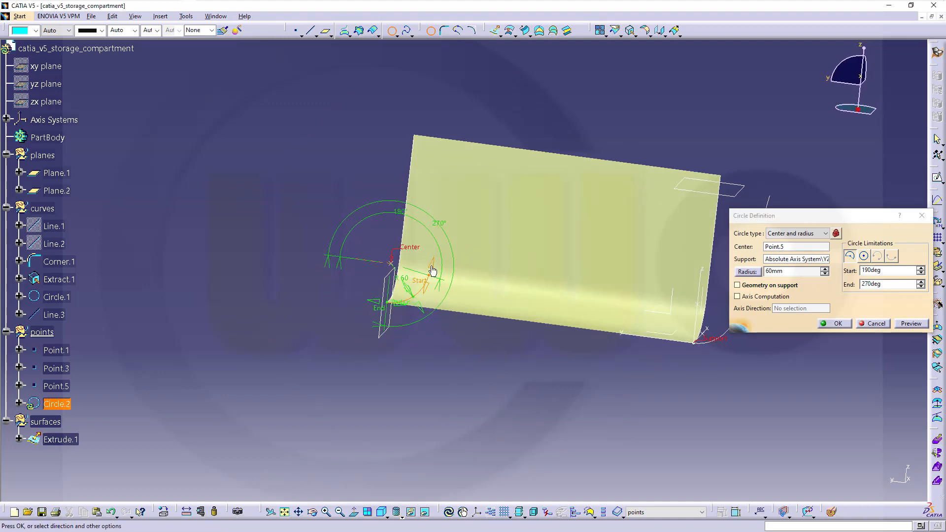
- Swing the circle's arc limits to the side facing away from the surface and set the start angle to -90deg
drag(432, 270, 321, 317)
drag(402, 325, 357, 258)
drag(358, 290, 394, 335)
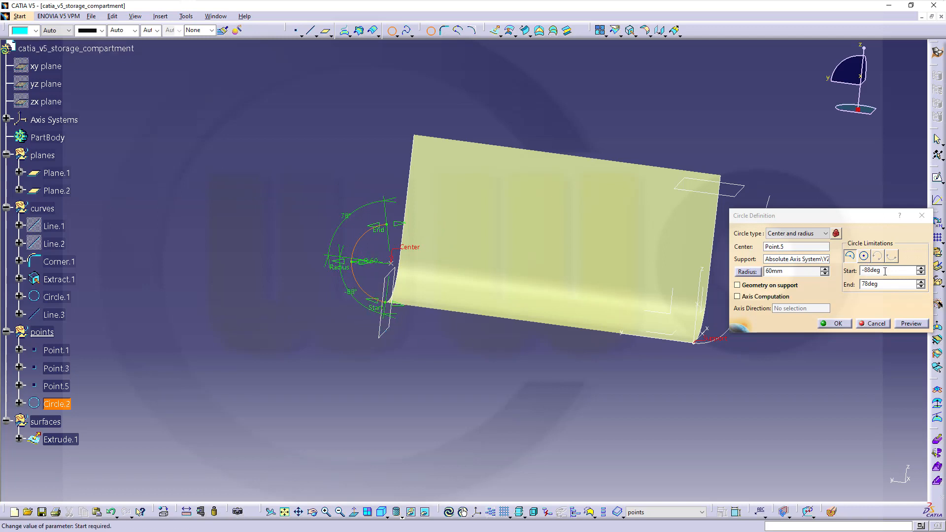
click(862, 270)
double_click(862, 269)
text(-)
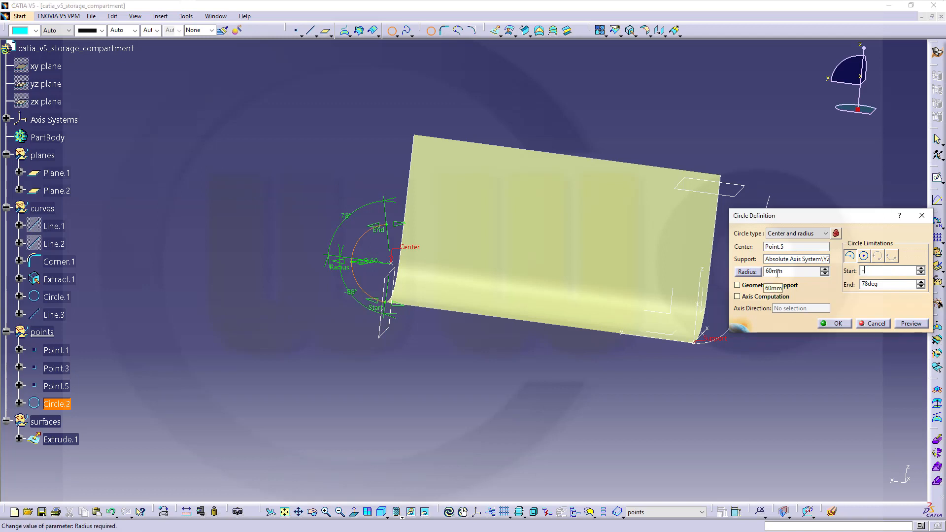
text(90deg)
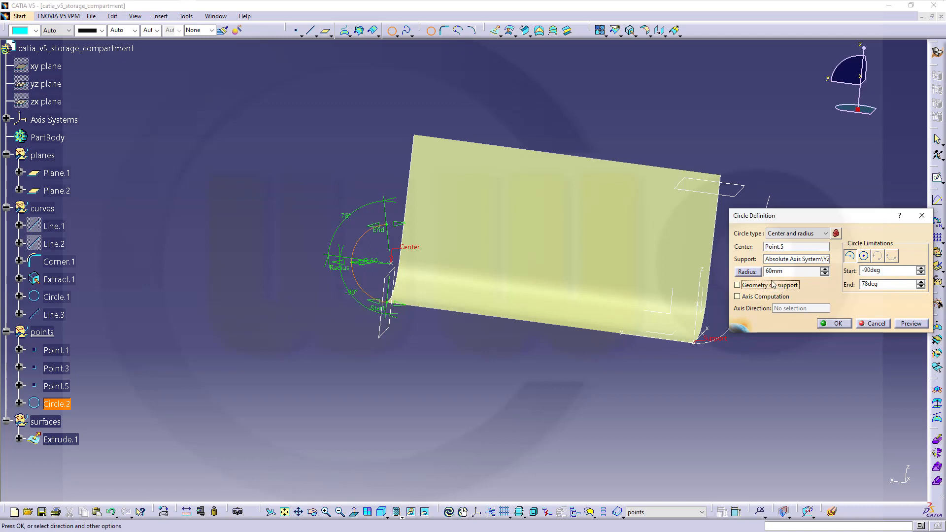
- Shorten the arc by bringing its end limit to about -29deg, and create it
drag(376, 228, 338, 289)
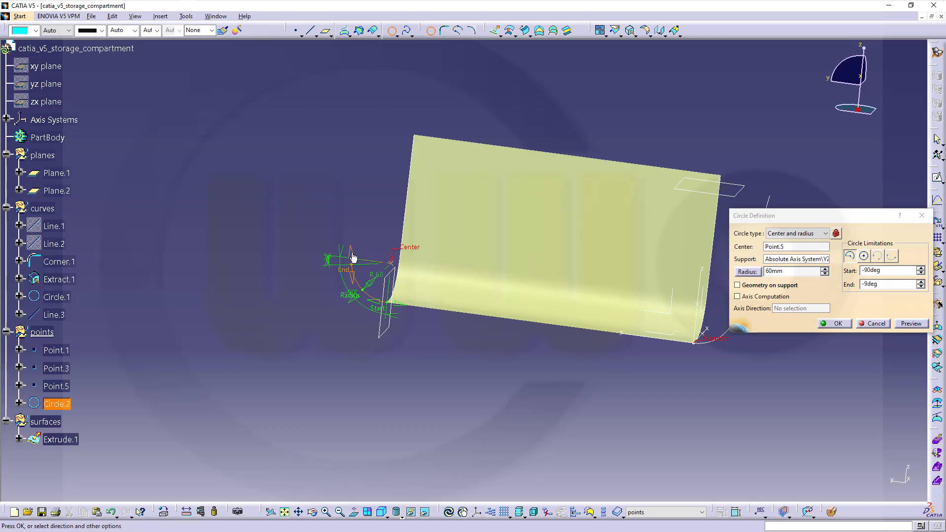
drag(353, 257, 358, 267)
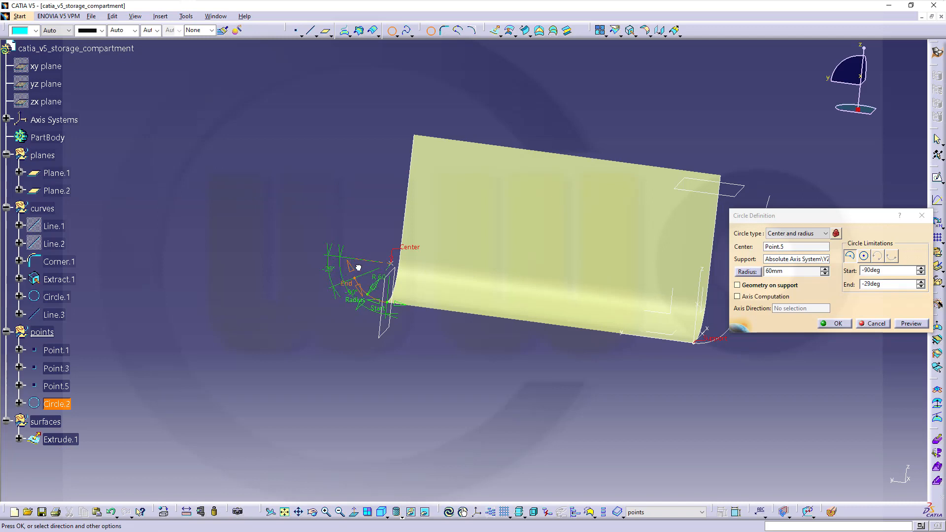
drag(358, 268, 358, 266)
drag(867, 284, 935, 282)
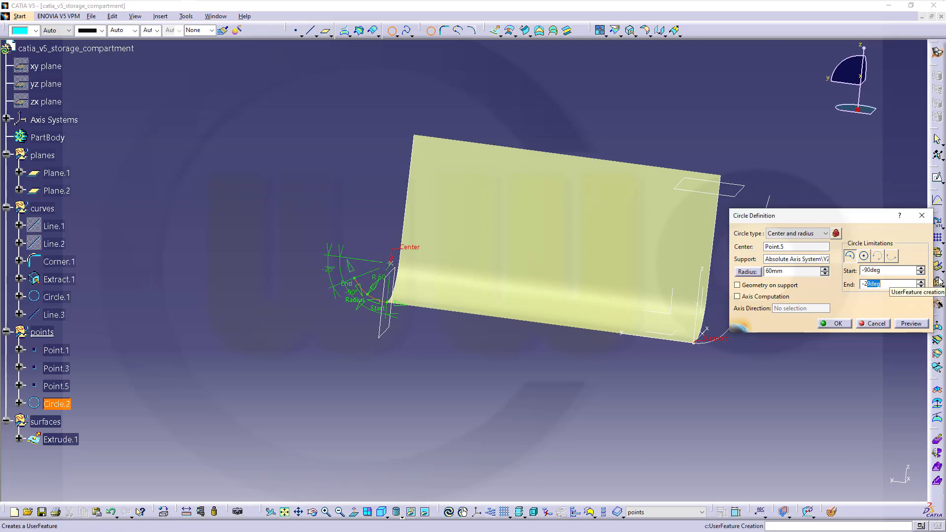
key(BackSpace)
key(Return)
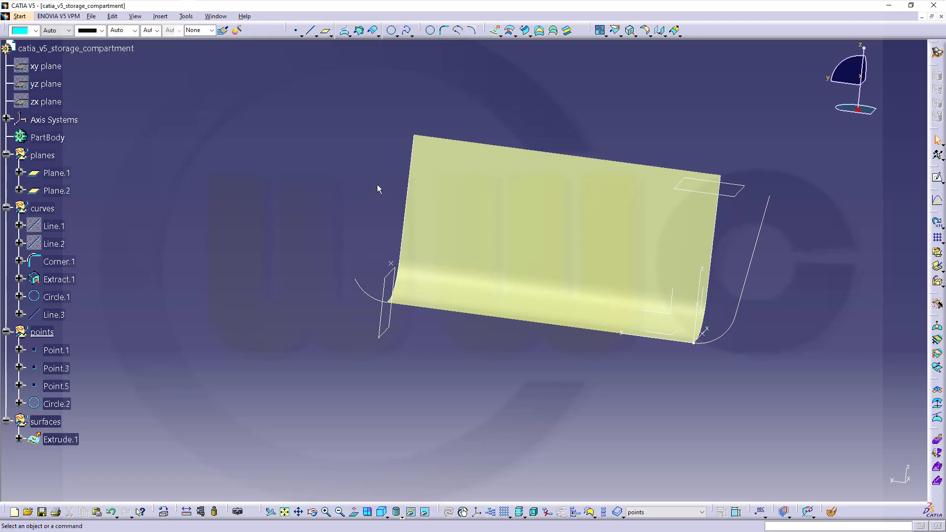
- Define an Angle/Normal to curve line referenced to the Z axis on the YZ plane, starting from a new endpoint at Circle.2's upper end
click(310, 30)
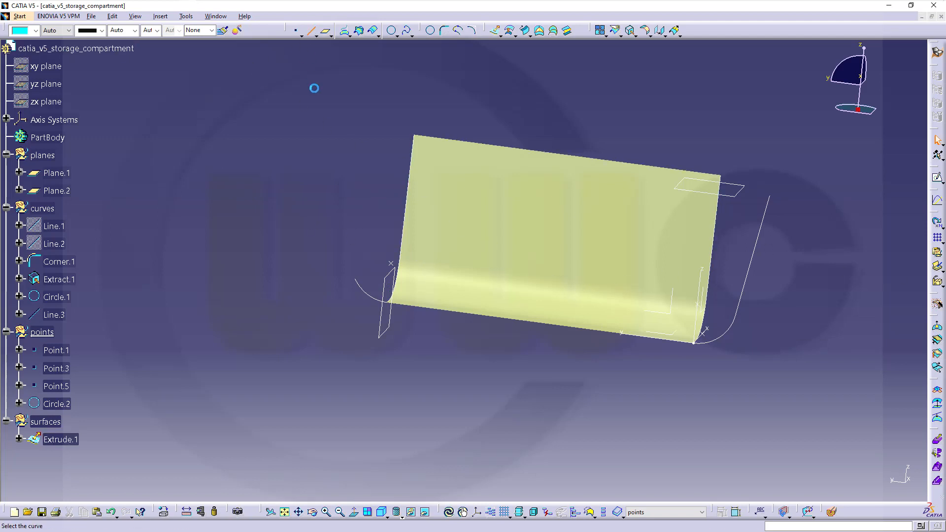
drag(271, 73, 197, 94)
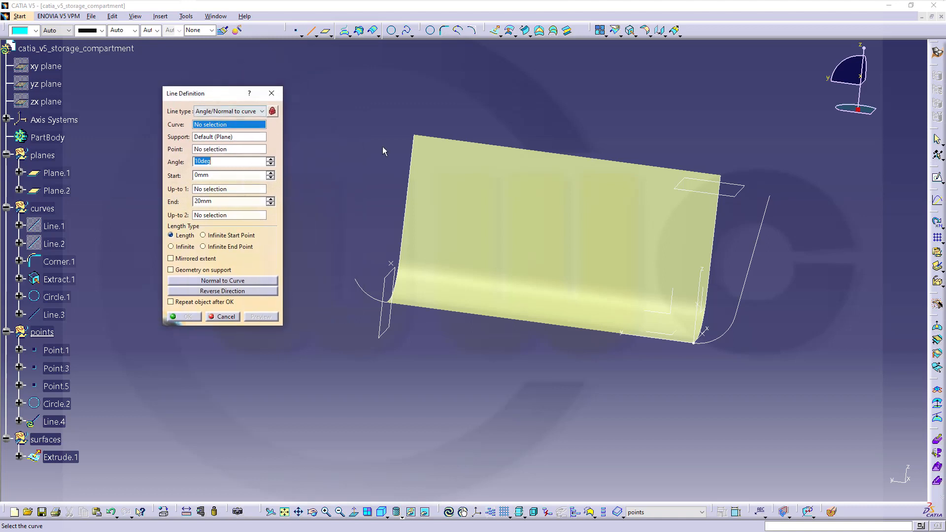
click(705, 283)
click(223, 138)
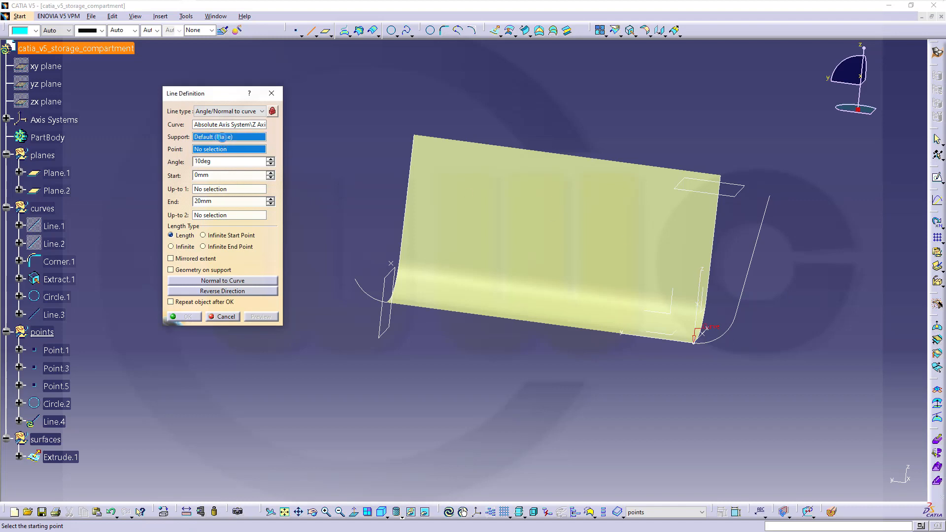
click(659, 316)
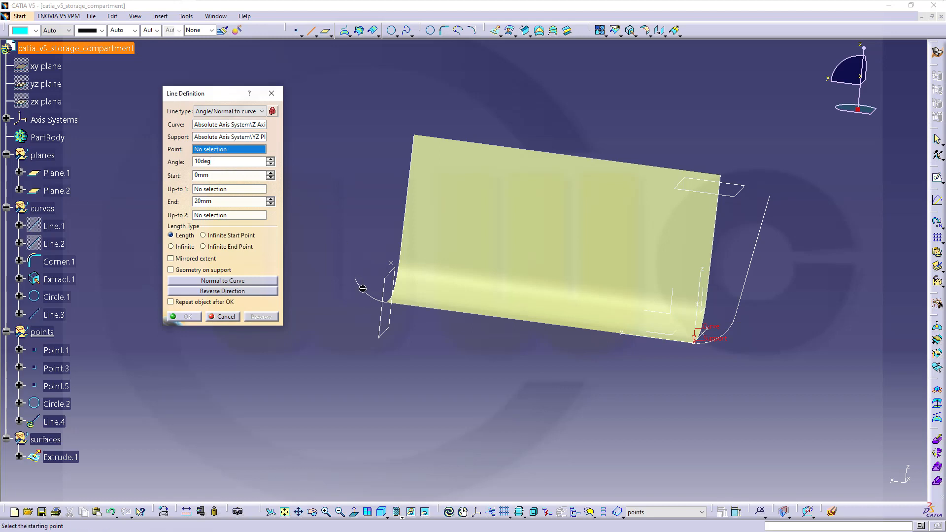
right_click(211, 149)
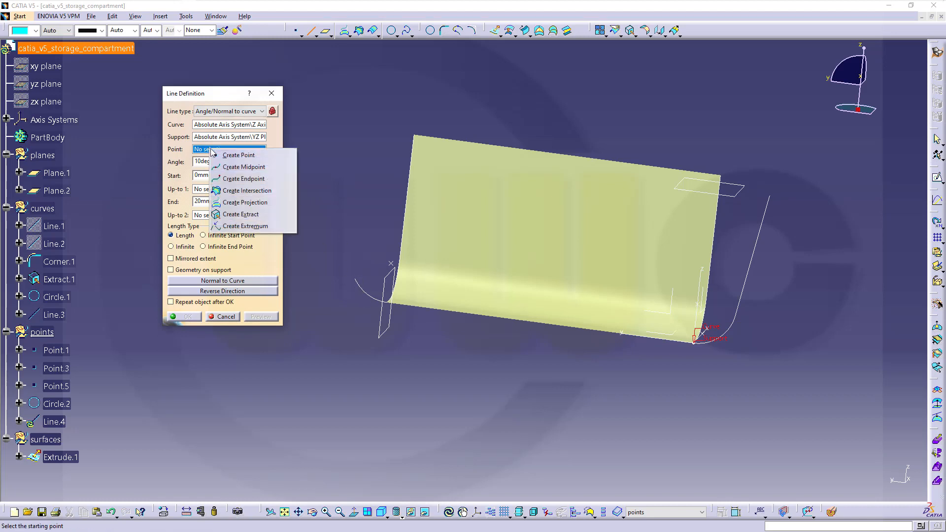
click(244, 178)
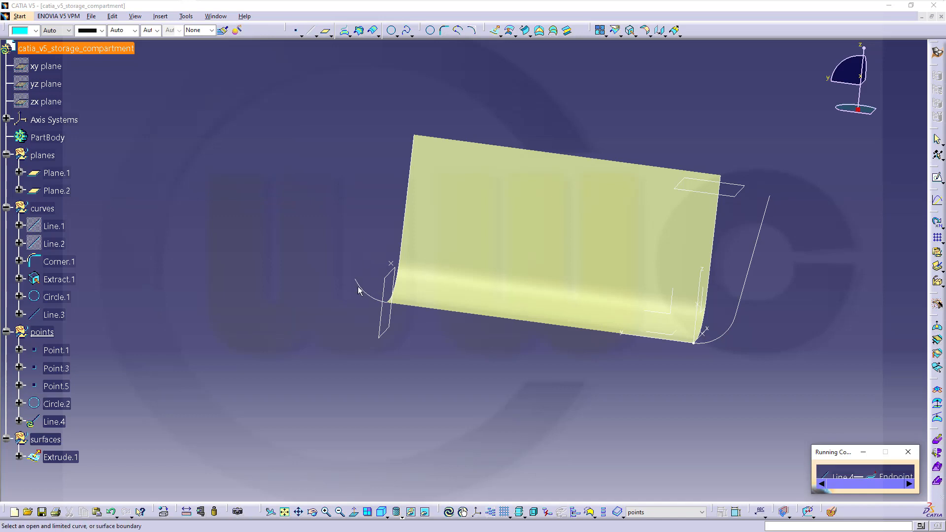
click(359, 289)
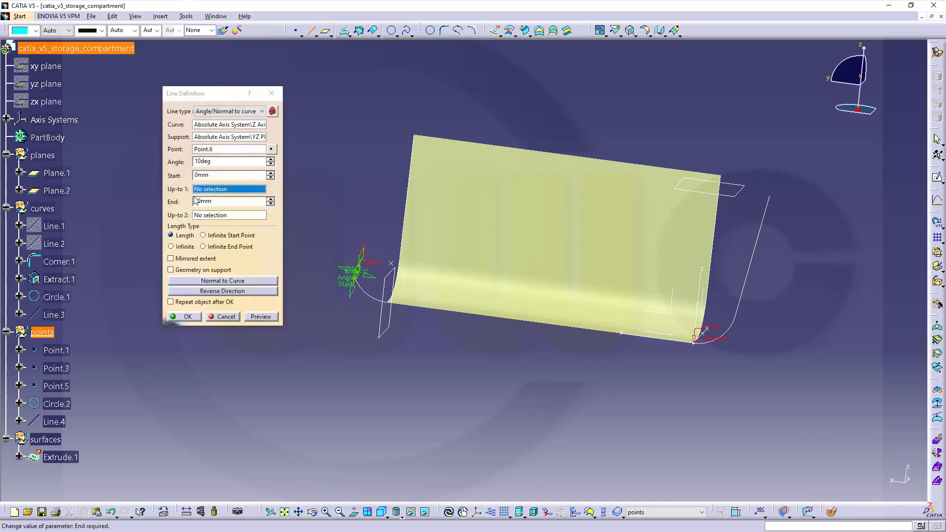
- Set the line's angle to 330deg, limit its end up to Plane.2, and create it
mouse_move(361, 338)
middle_down()
mouse_move(383, 299)
mouse_move(577, 293)
middle_up()
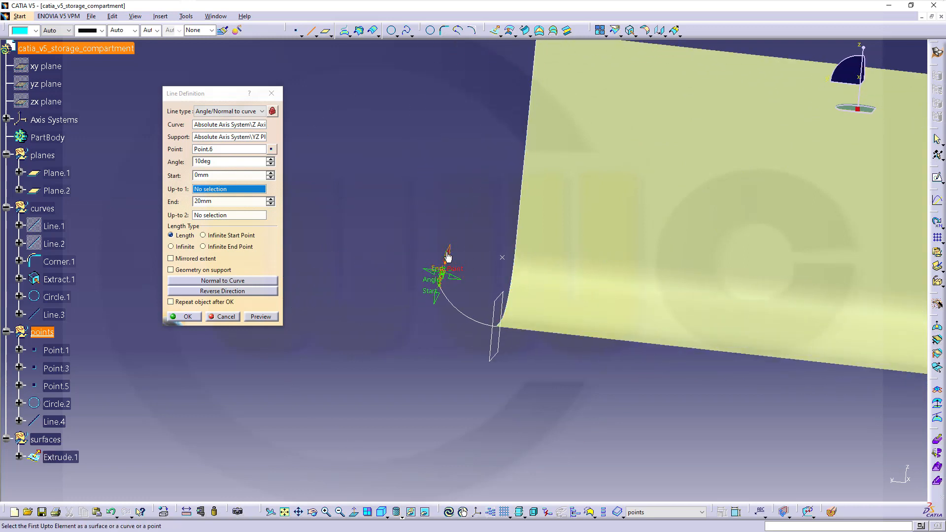
drag(449, 255, 401, 234)
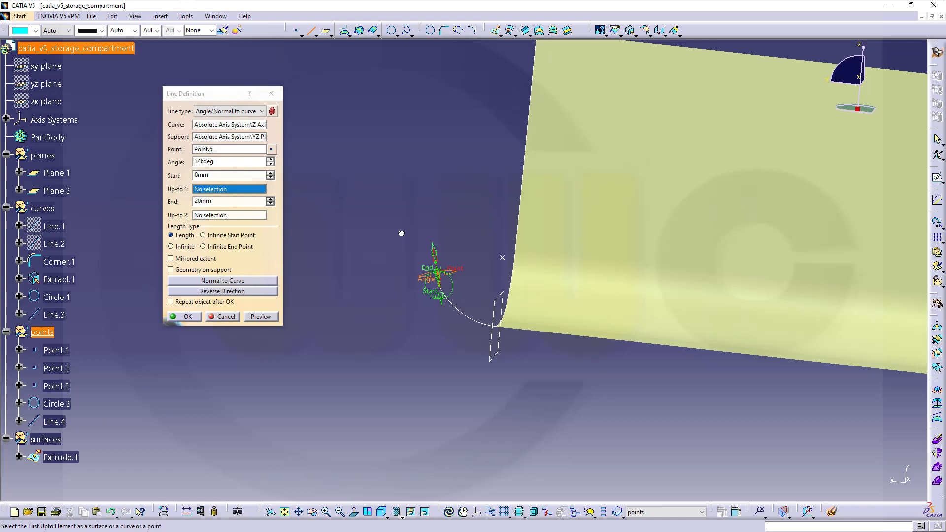
drag(237, 162, 179, 158)
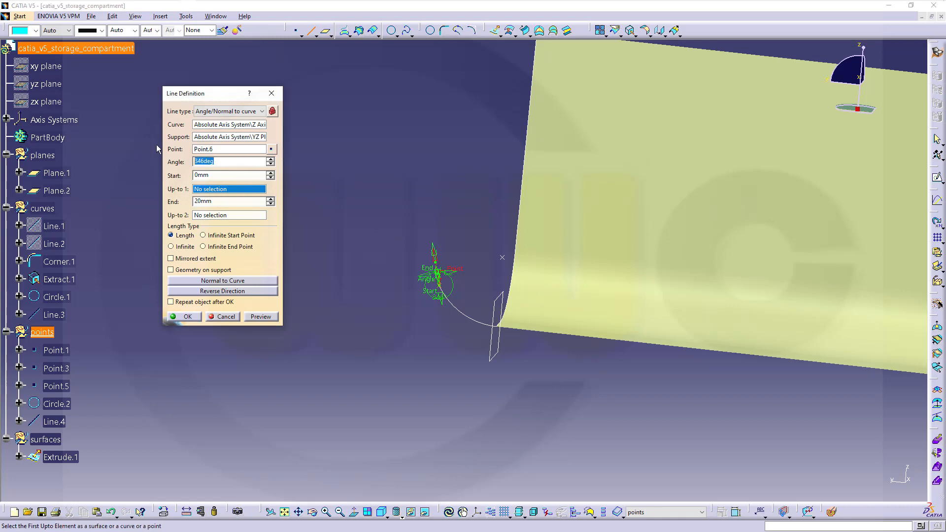
text(330)
click(206, 215)
middle_drag(390, 190, 389, 241)
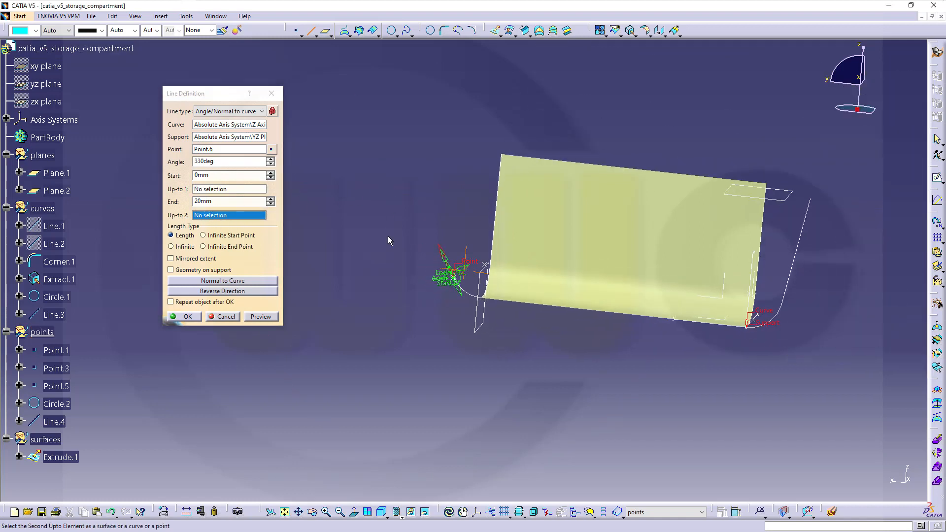
click(776, 202)
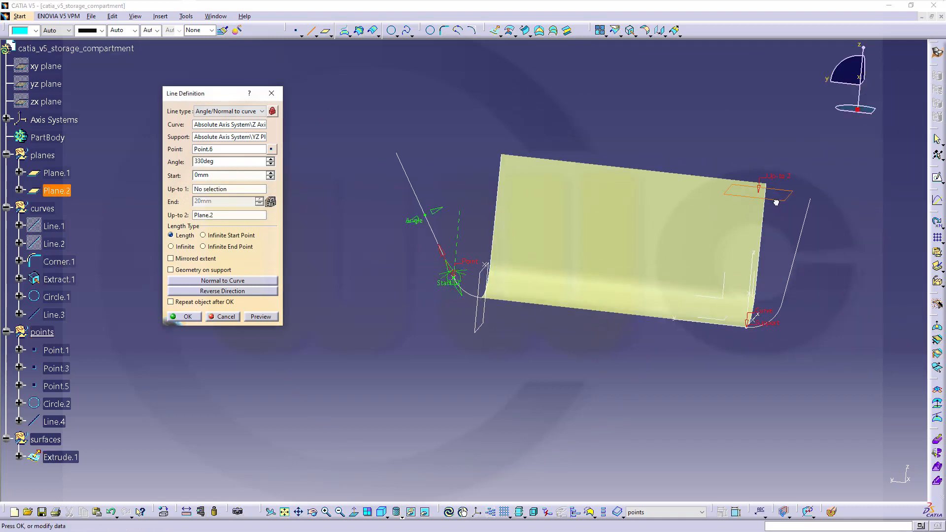
click(188, 316)
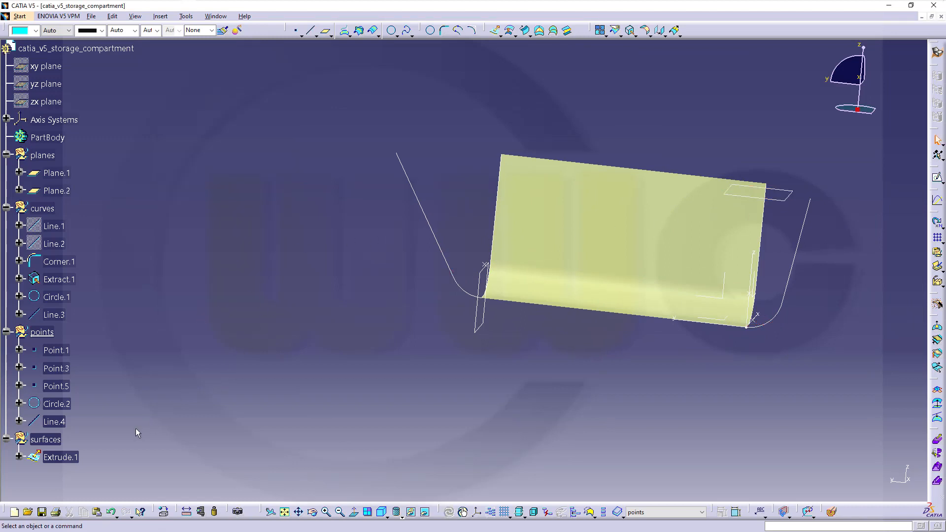
- Move Circle.2 and Line.4 from the points set to the last position in the curves geometrical set
scroll(84, 377, down, 3)
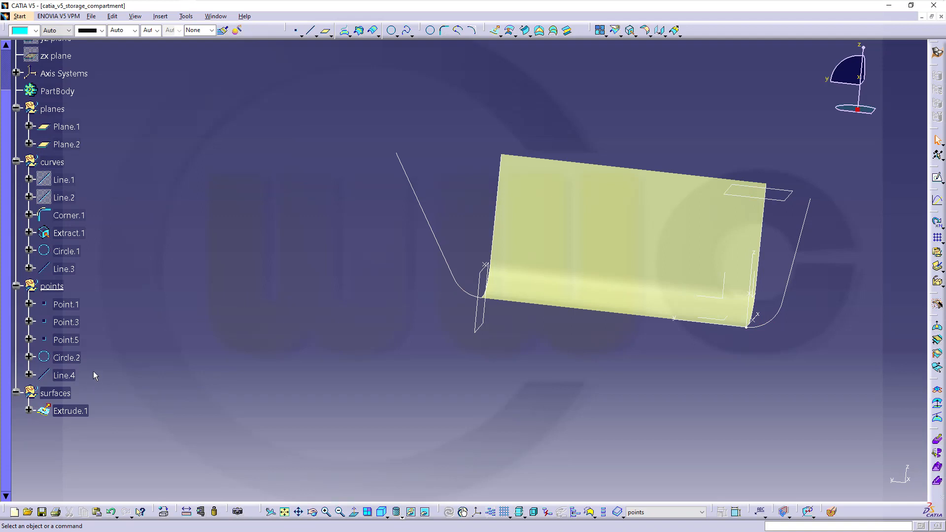
click(63, 354)
ctrl+click(61, 375)
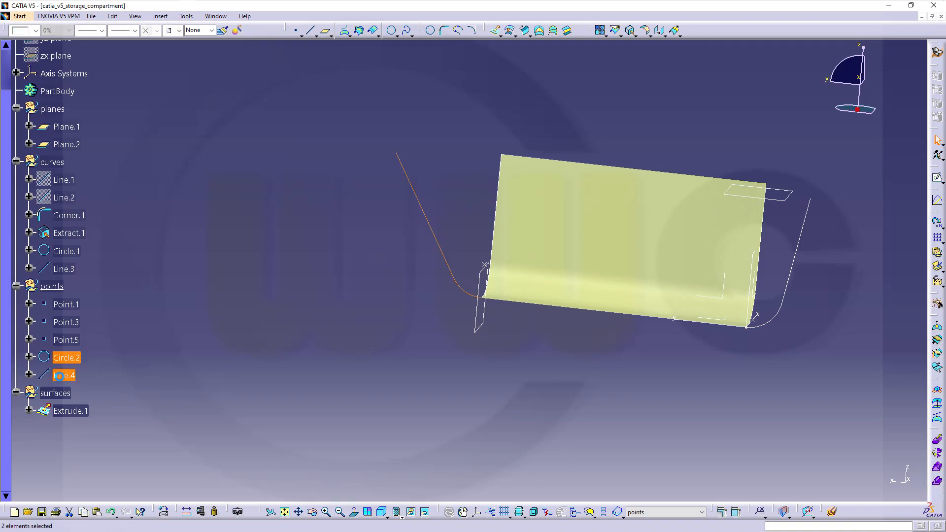
right_click(61, 376)
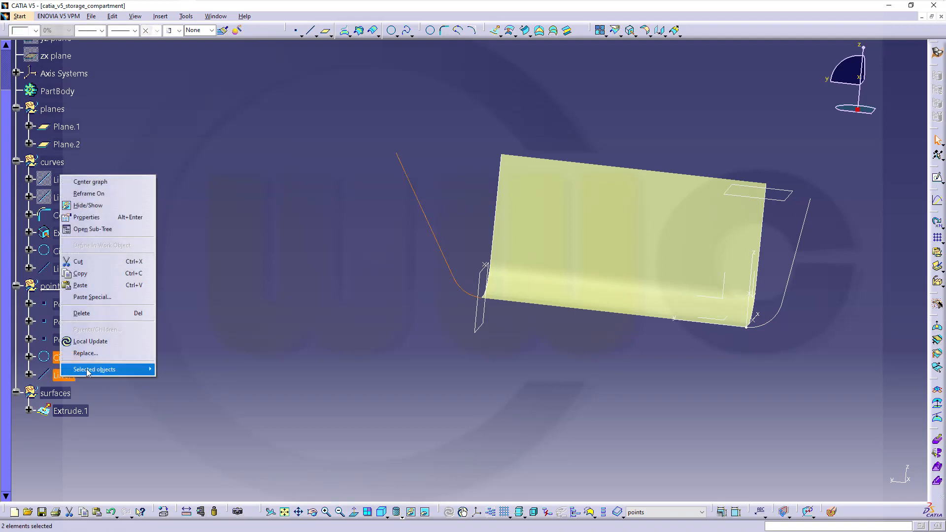
mouse_move(93, 371)
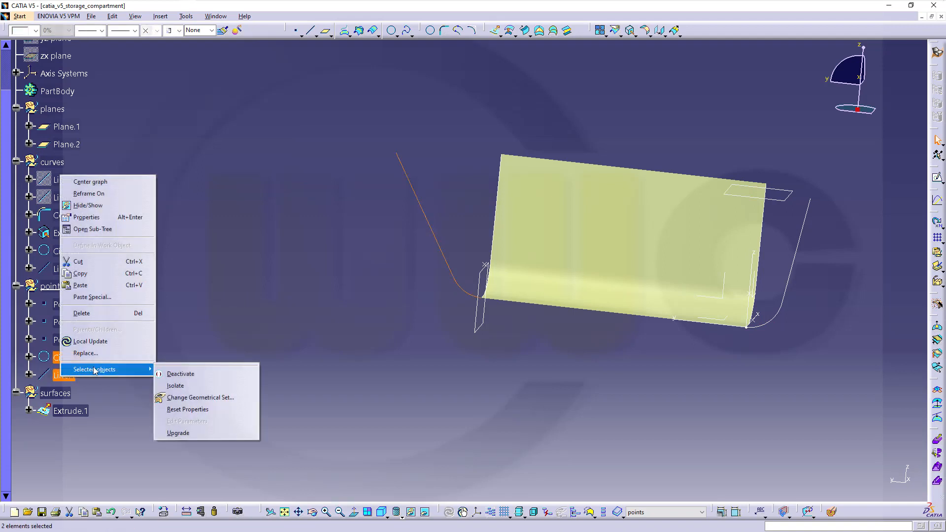
click(206, 399)
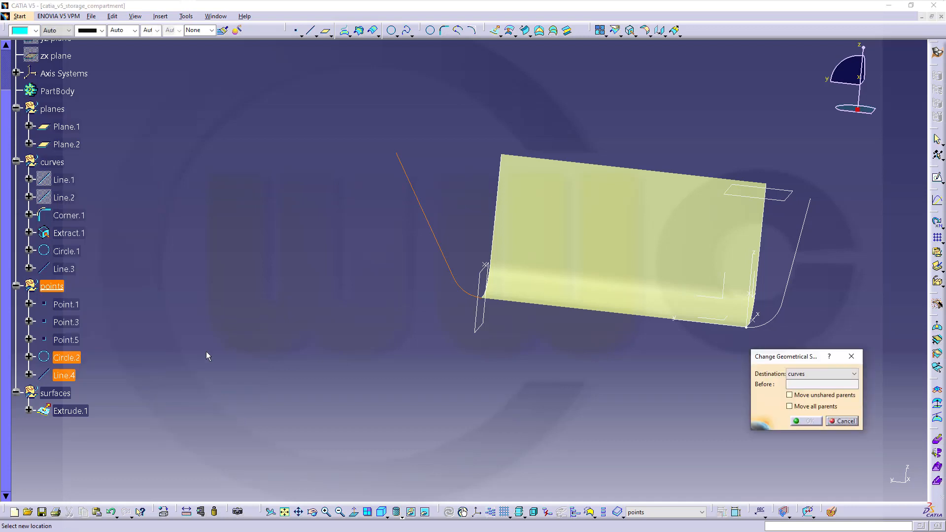
click(58, 162)
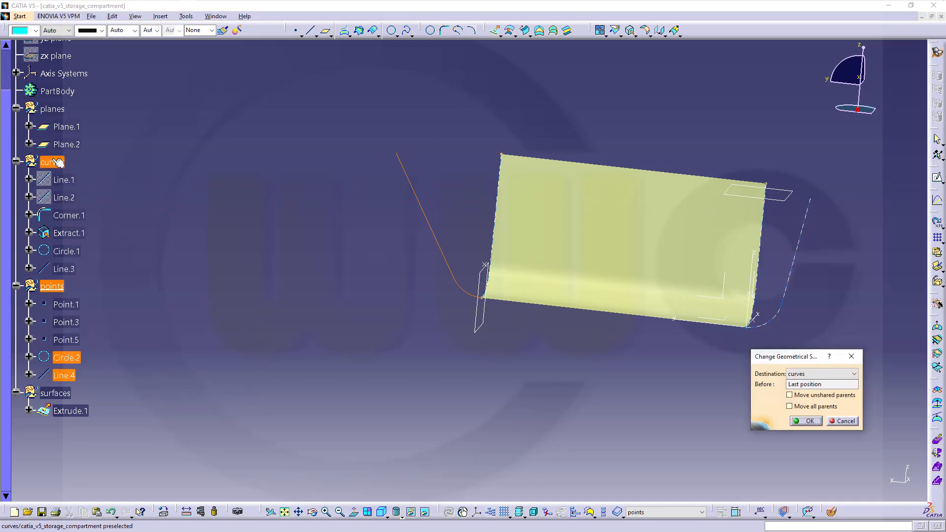
click(806, 421)
- Hide the extruded surface so that only the curves and planes remain displayed
middle_drag(715, 389, 757, 391)
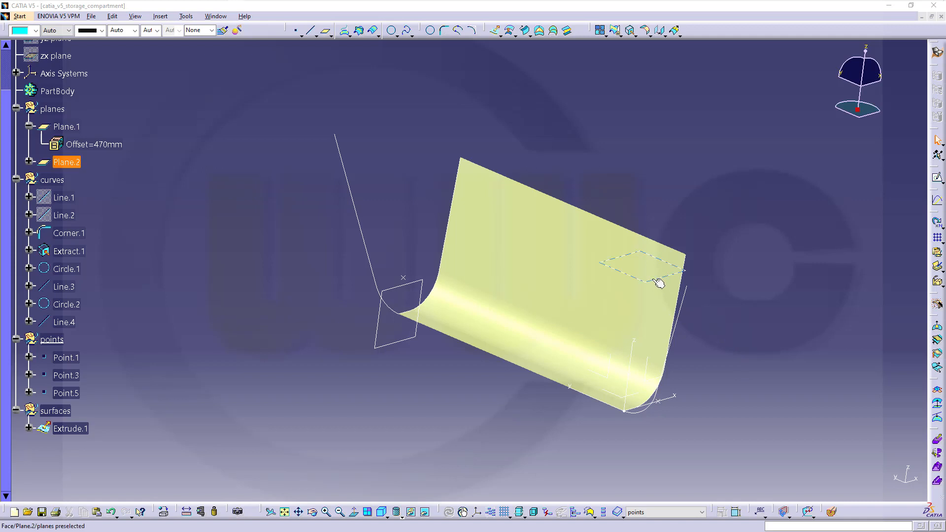
middle_drag(449, 342, 441, 369)
right_click(567, 211)
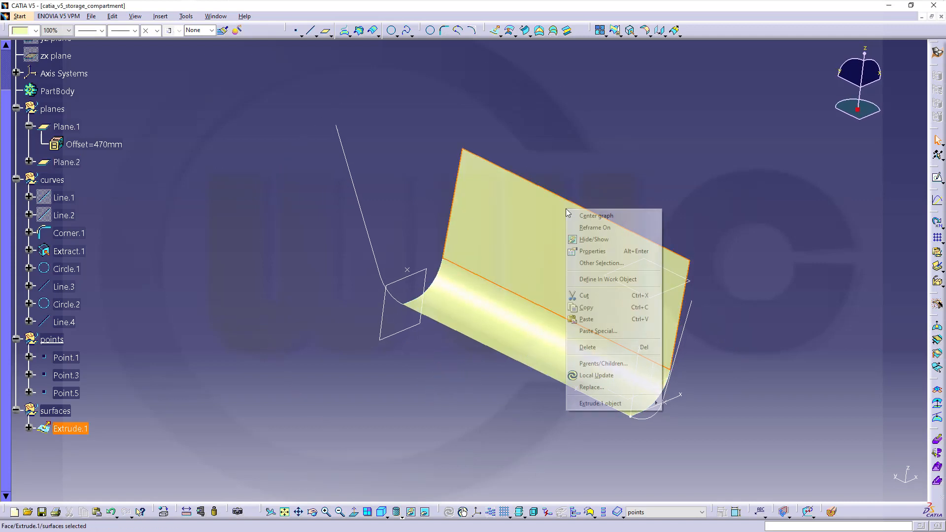
click(595, 239)
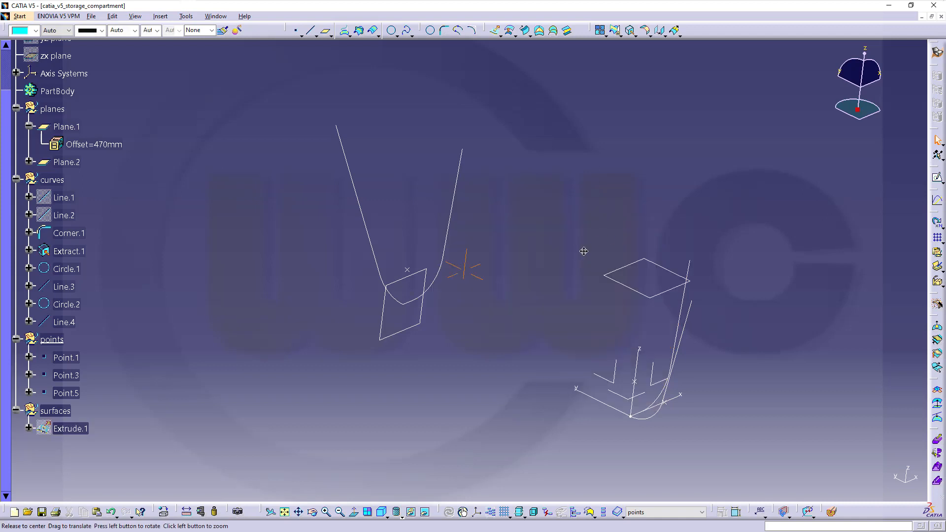
middle_drag(582, 252, 477, 291)
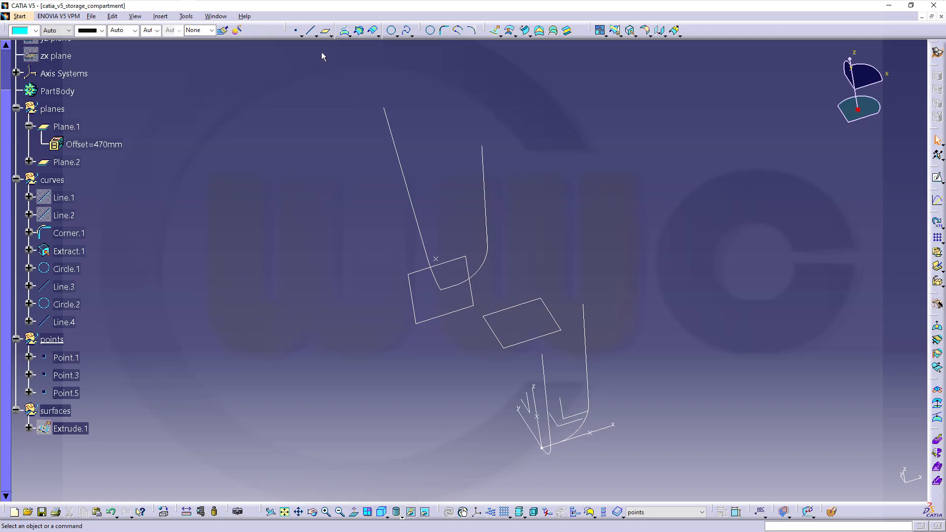
- Define an on-plane point on Plane.2, referenced to a new endpoint at the upper end of the surface profile curve near the axis system
click(295, 30)
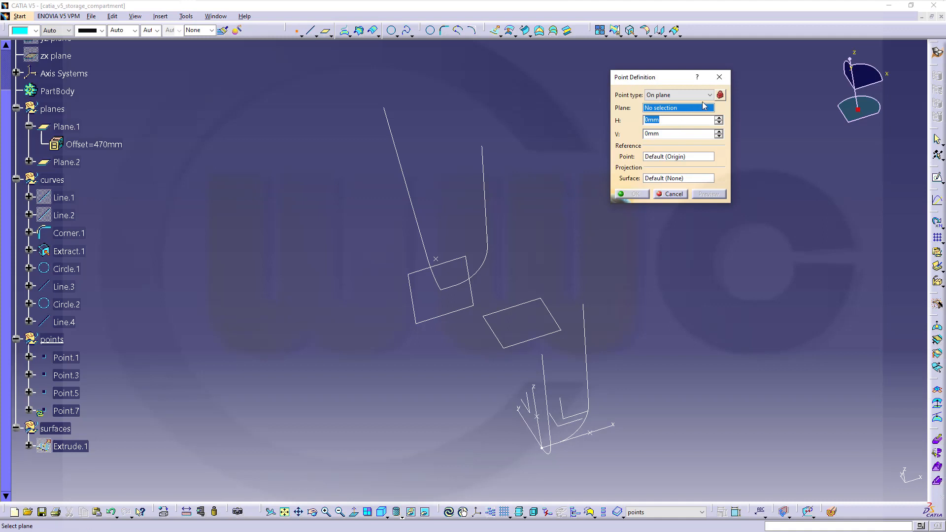
click(549, 310)
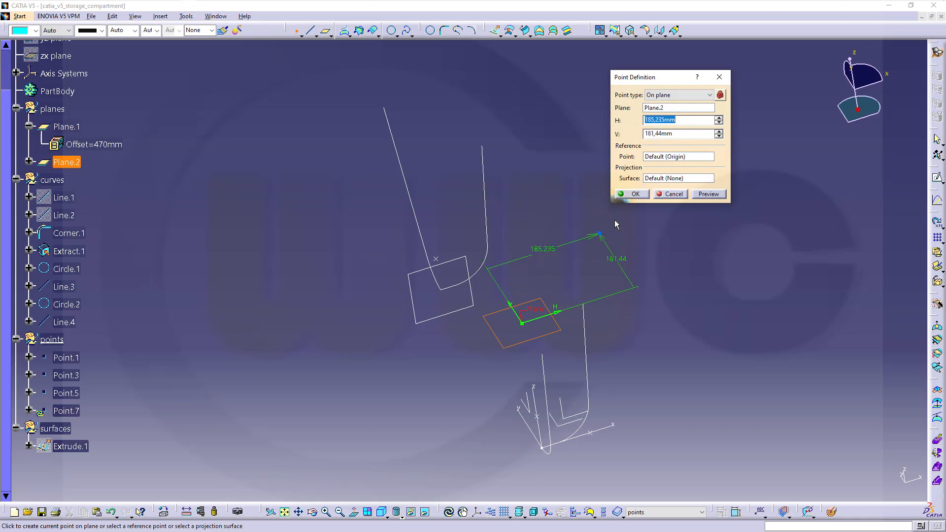
click(667, 156)
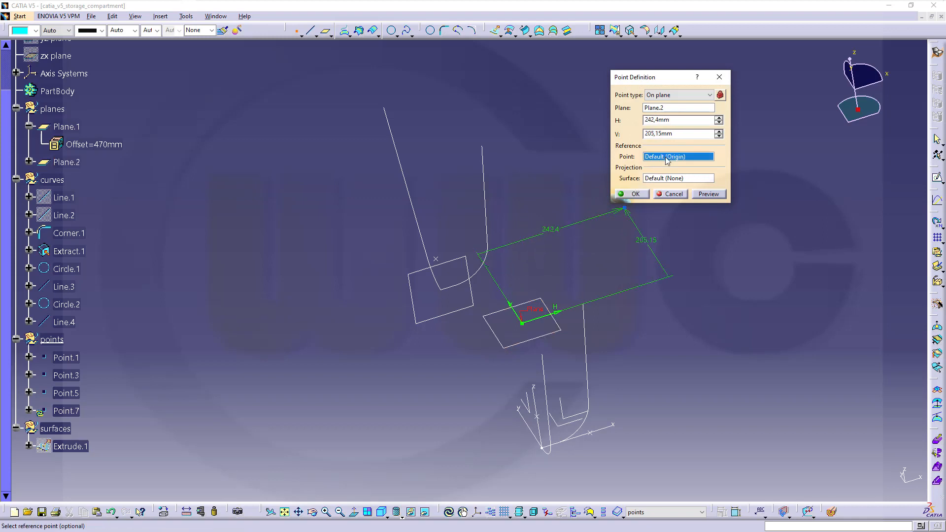
right_click(666, 158)
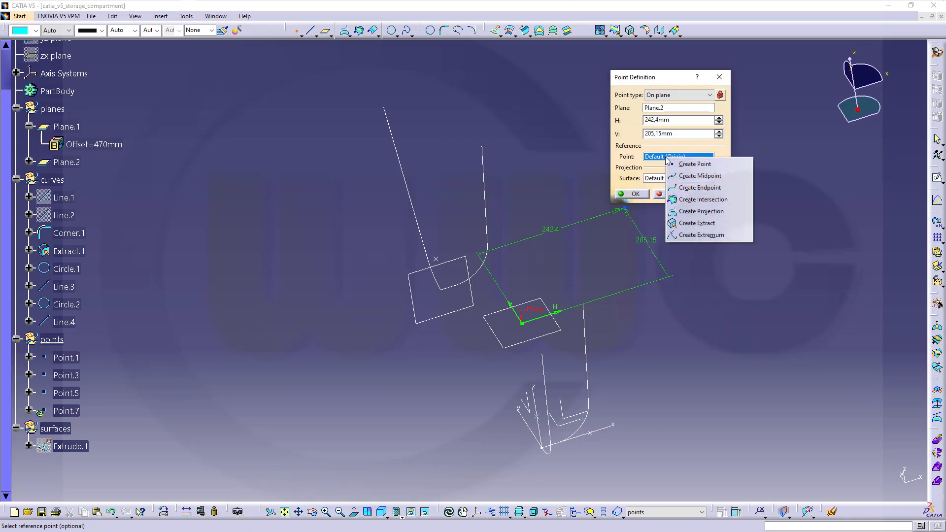
click(685, 193)
click(586, 321)
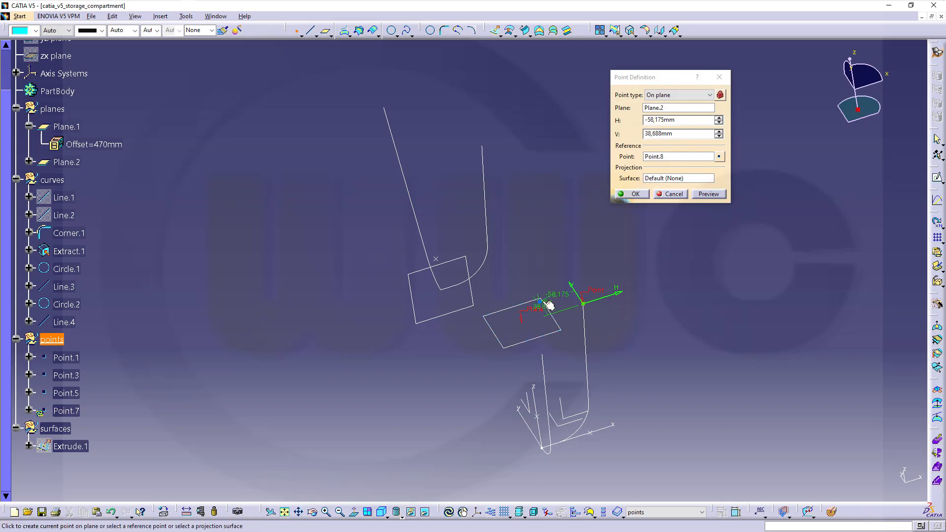
- Set the point's offsets to H -50 mm and V 0 mm, and create it
click(678, 120)
drag(677, 120, 642, 121)
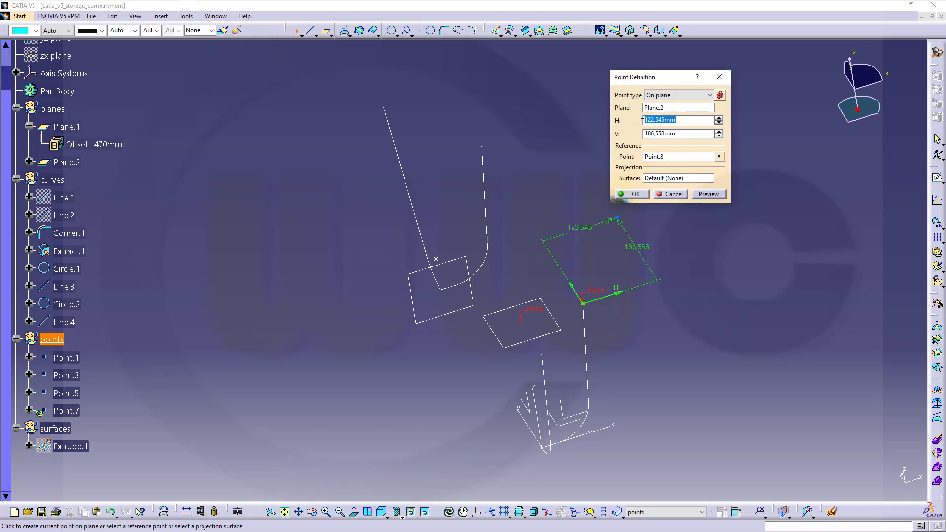
text(-50)
click(682, 137)
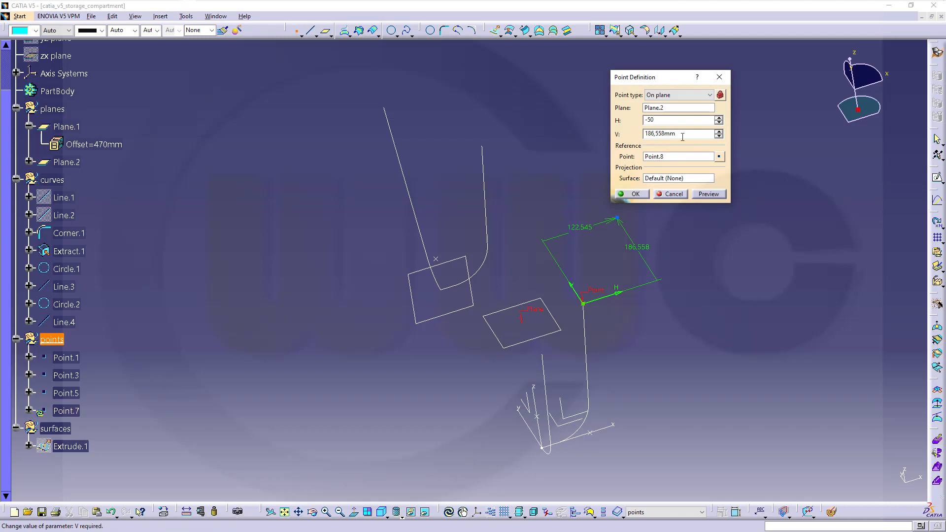
drag(681, 137, 606, 133)
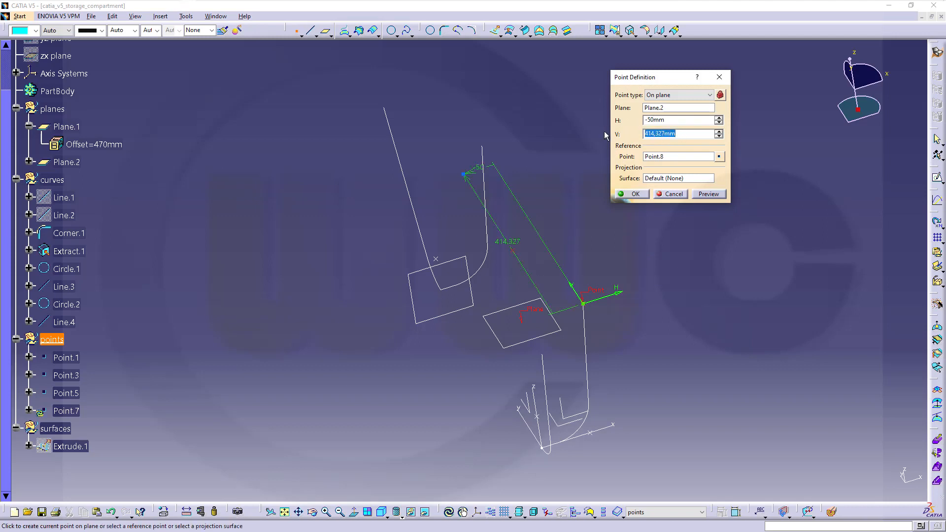
text(0)
key(Return)
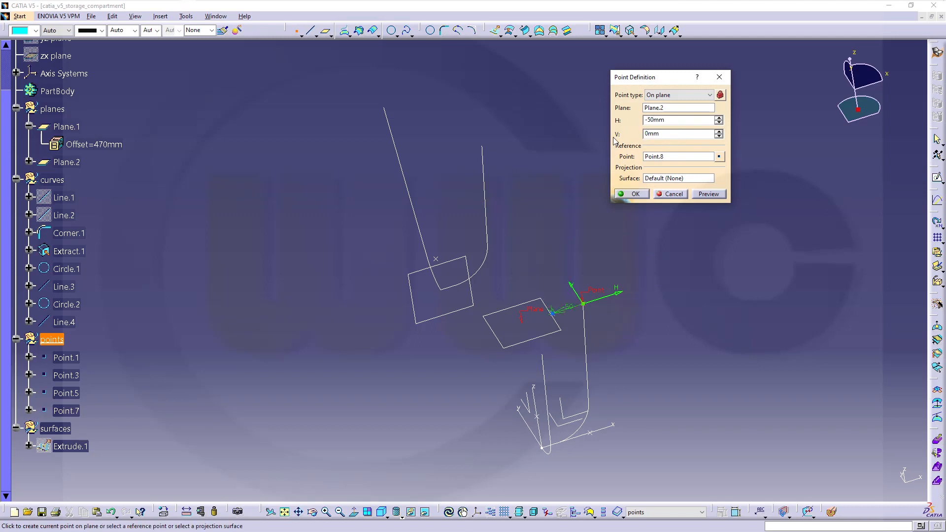
click(644, 195)
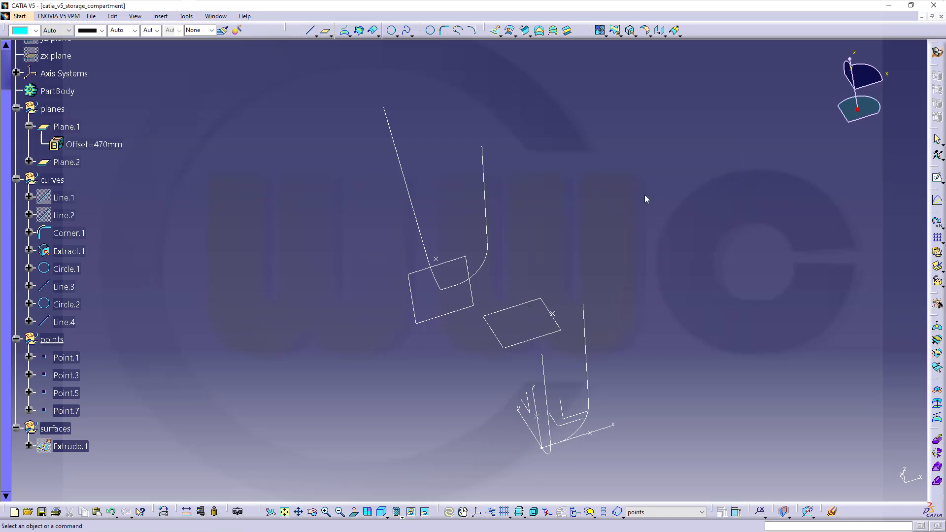
- Define another on-plane point on Plane.2, referenced to a new endpoint at the upper end of the surface profile curve at the far end
middle_drag(588, 249, 580, 232)
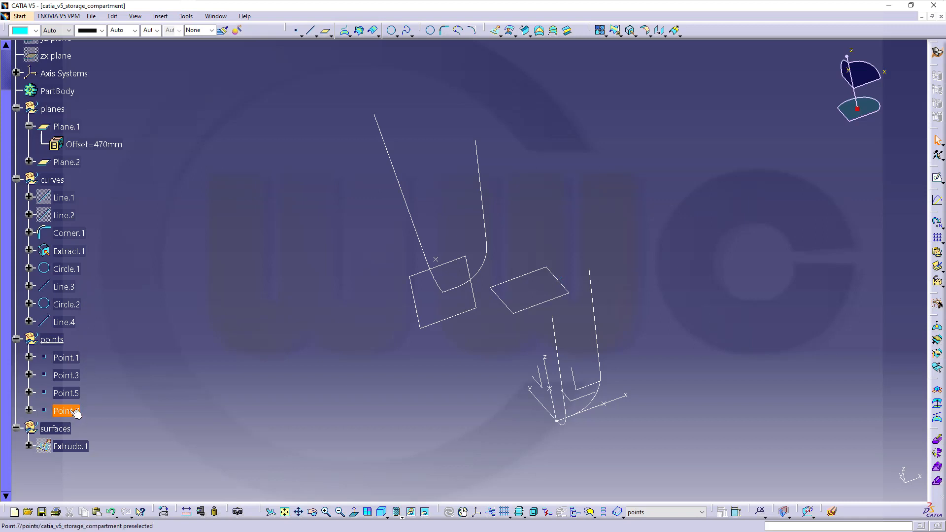
click(297, 33)
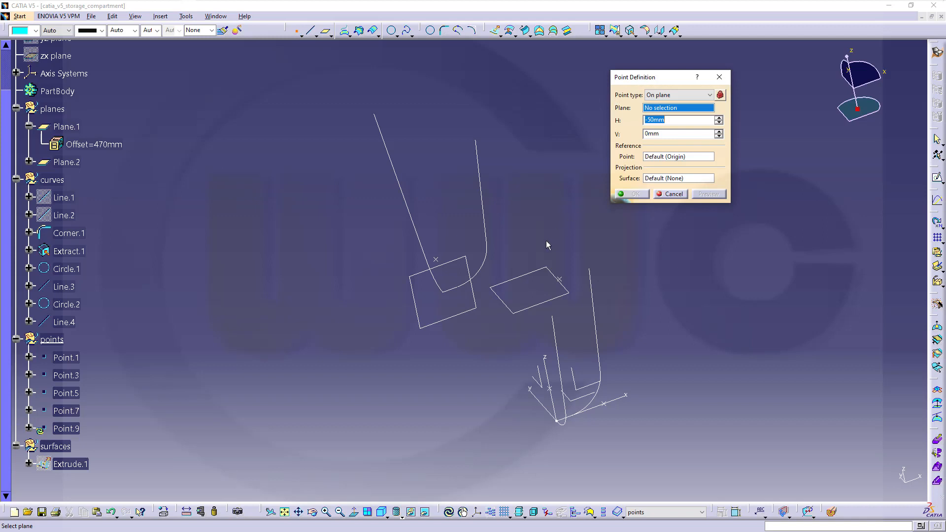
click(525, 280)
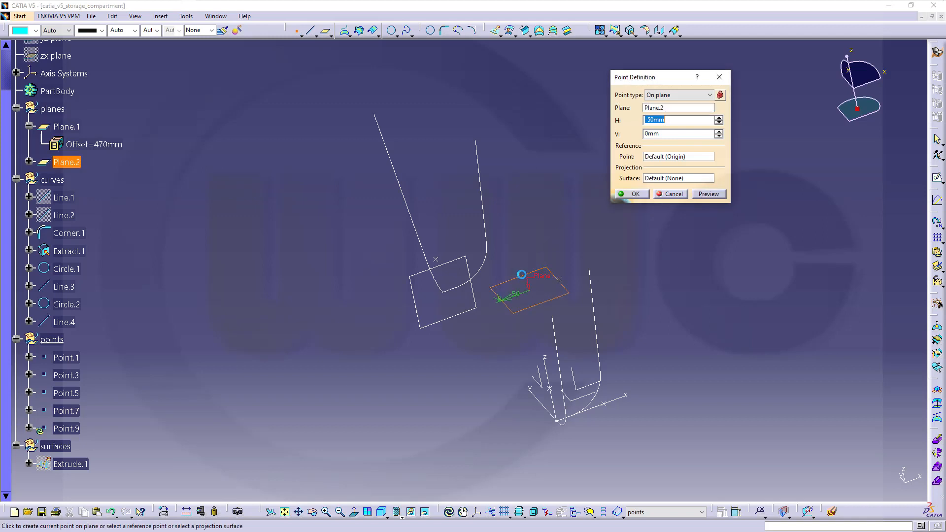
click(689, 157)
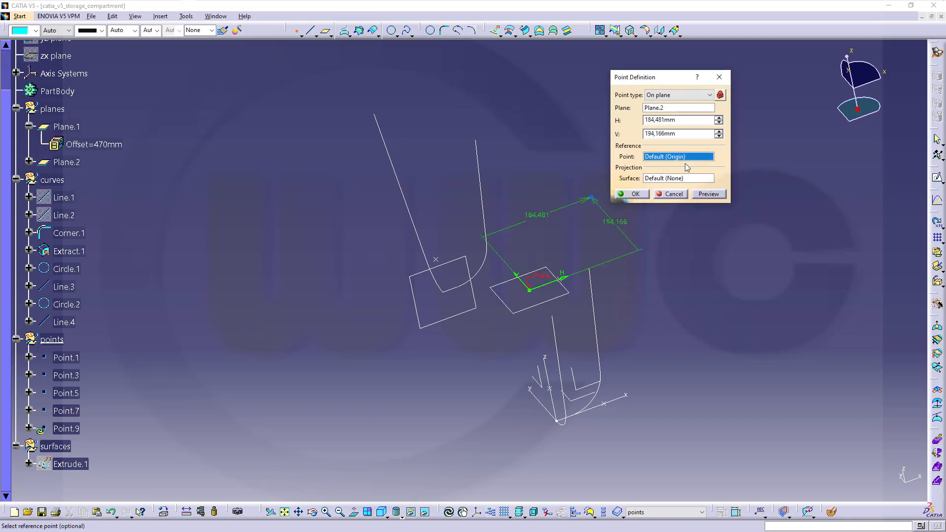
right_click(677, 155)
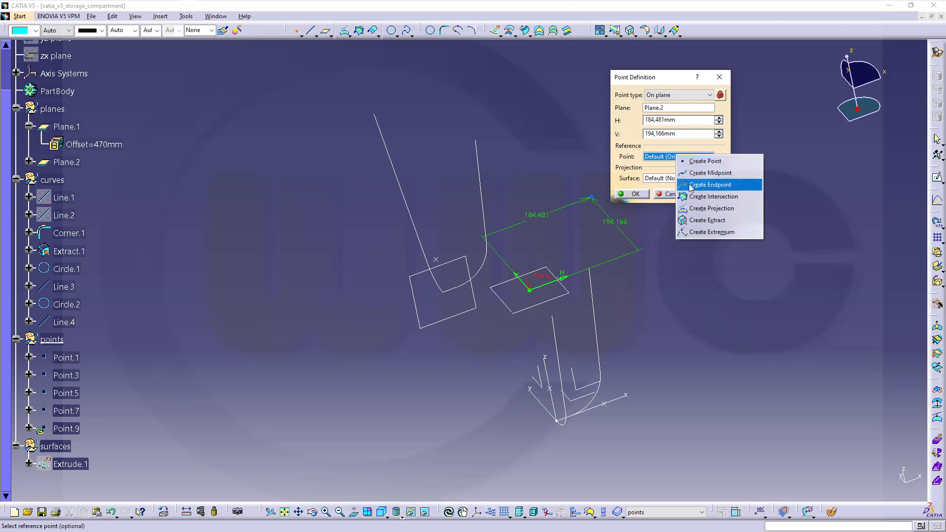
click(710, 185)
click(474, 150)
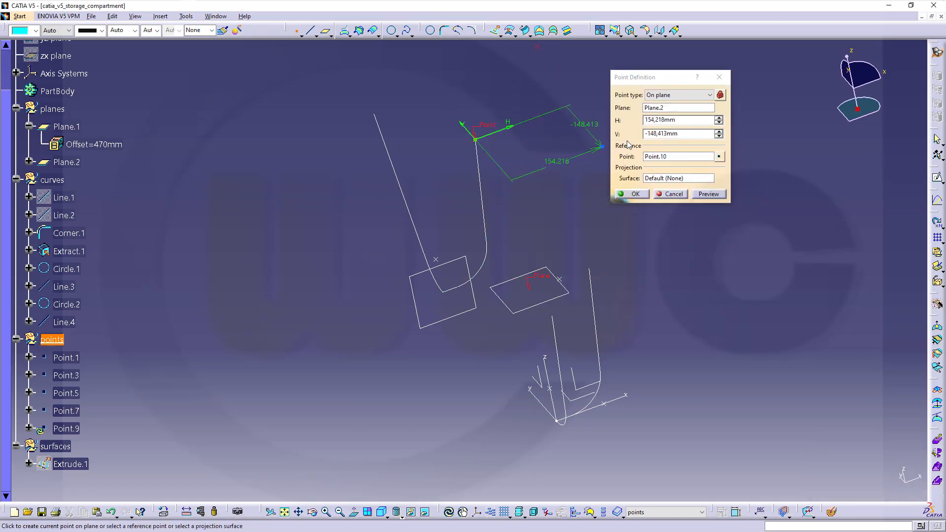
- Set the far-end point's offsets to V 0 mm and H -50 mm, and create it
drag(686, 133, 622, 128)
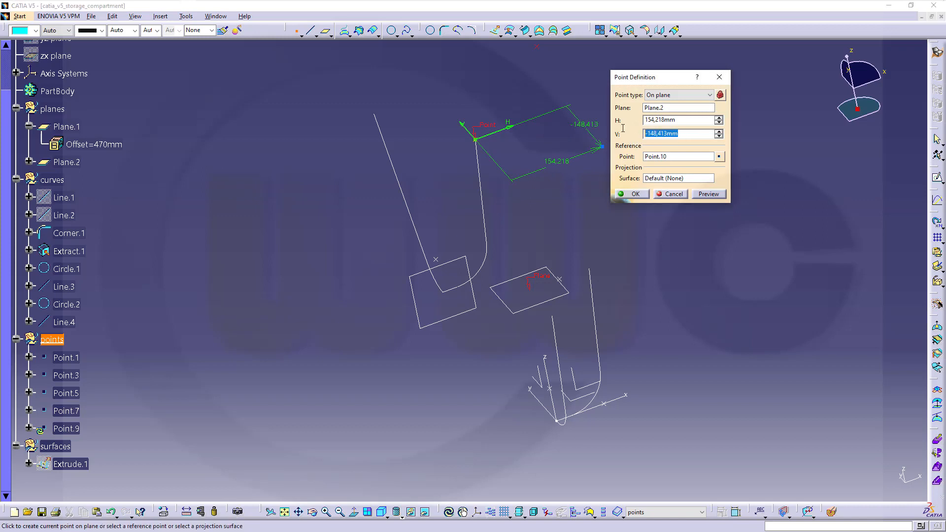
text(0)
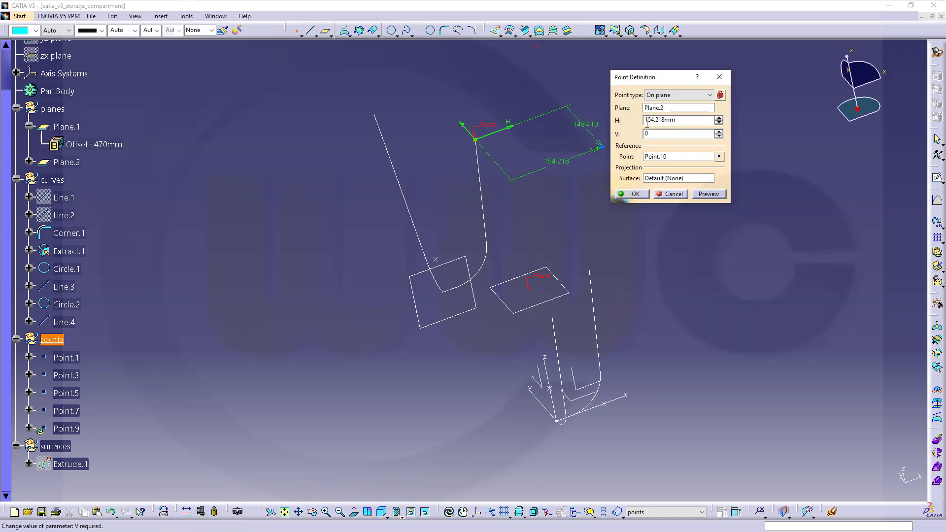
drag(683, 120, 615, 122)
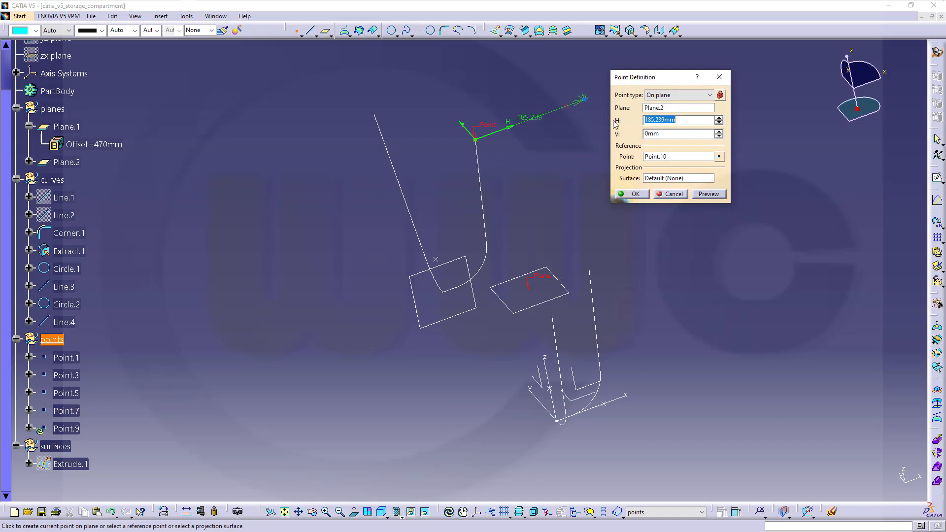
text(-50)
key(Return)
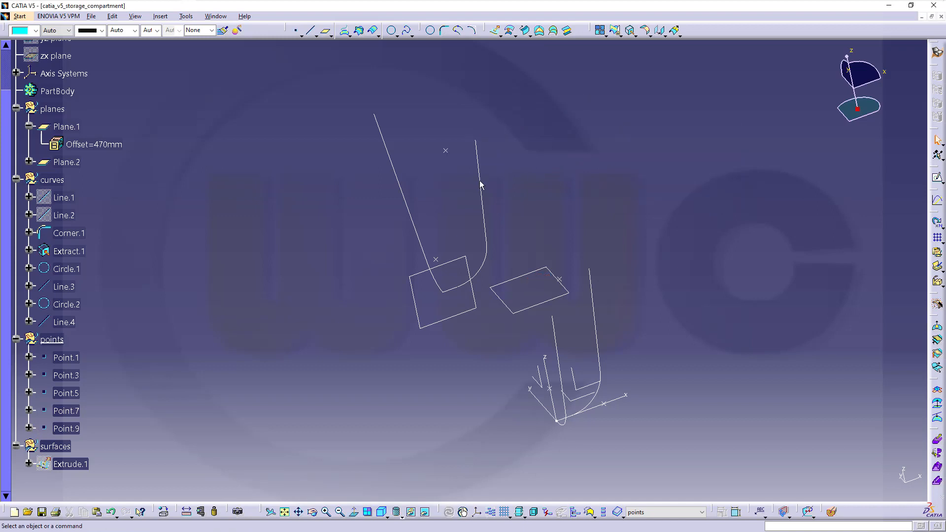
- Define a center-and-radius arc on Plane.2, centred on the offset point near the axis system, with a 50 mm radius
middle_drag(469, 232, 517, 237)
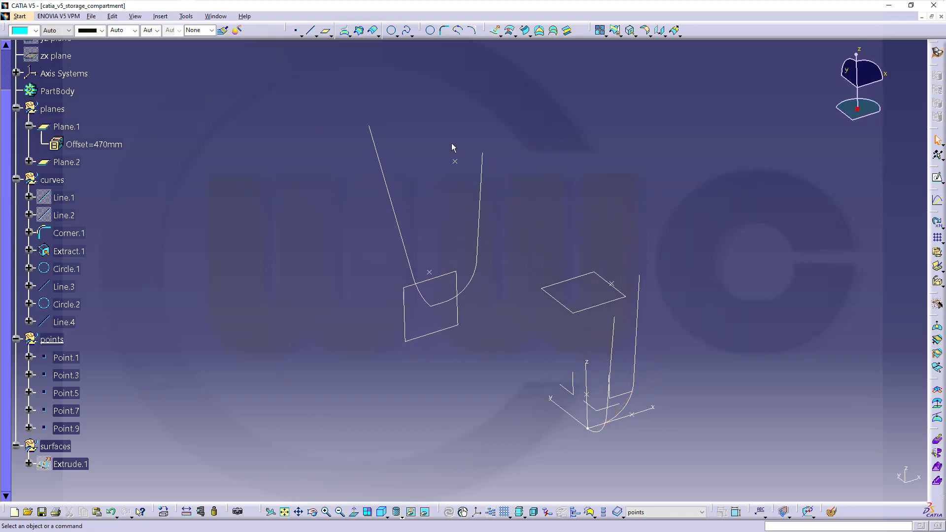
click(430, 30)
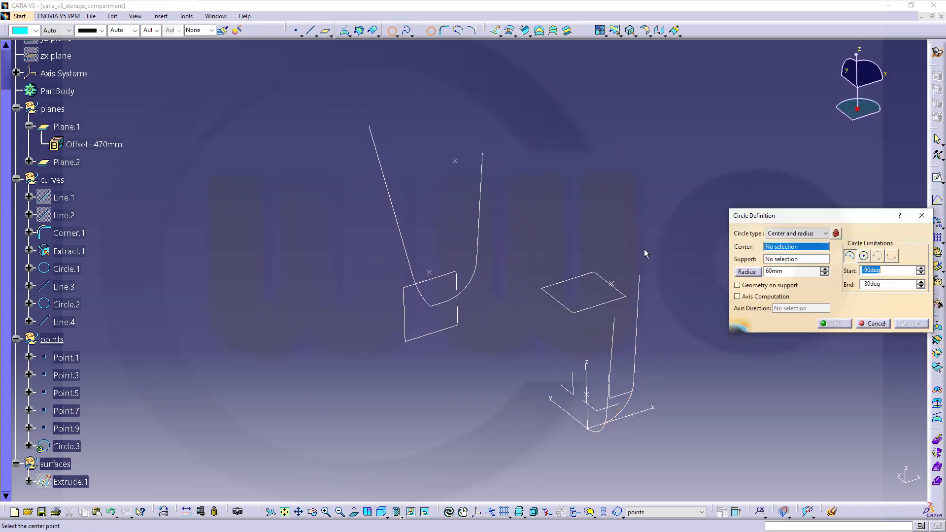
click(613, 285)
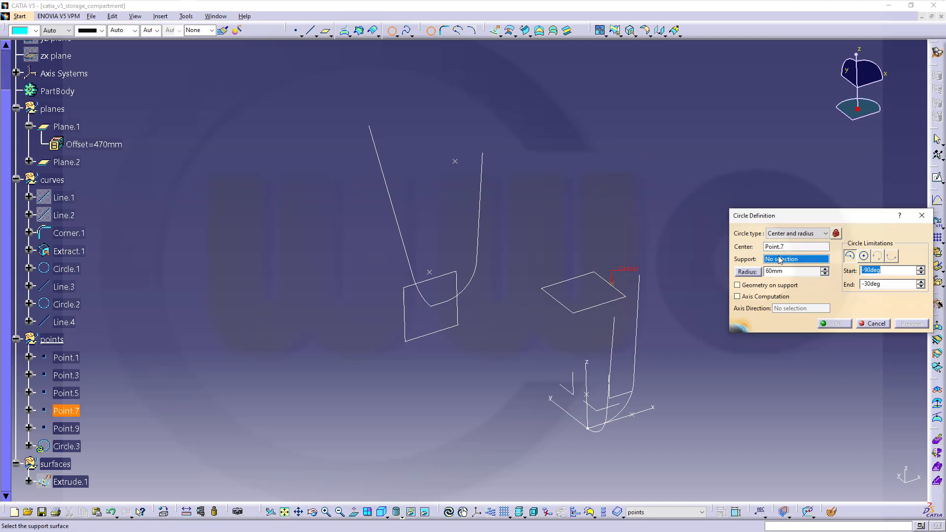
click(584, 309)
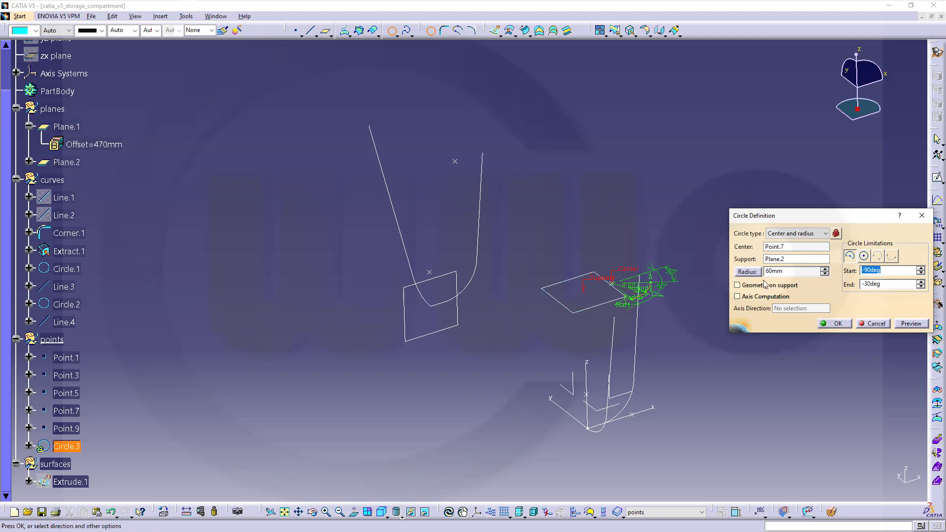
drag(799, 271, 663, 262)
text(50)
click(743, 286)
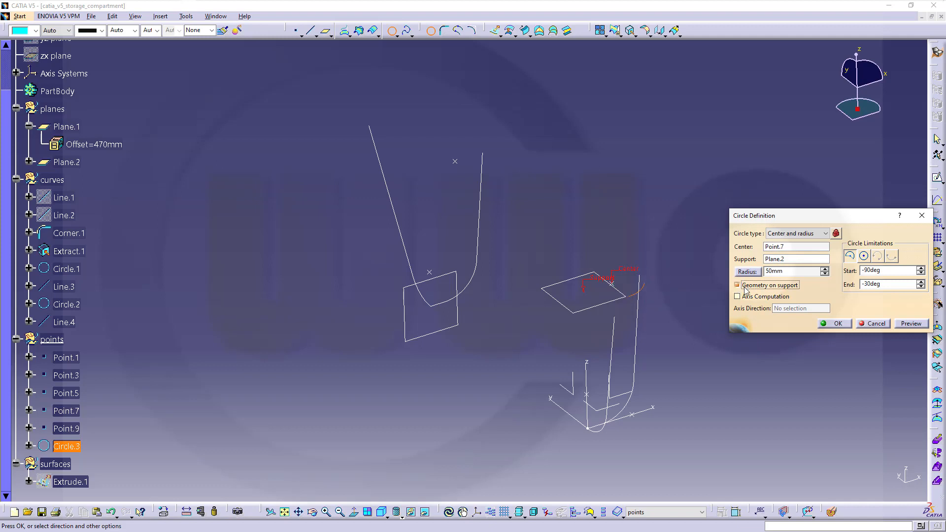
middle_drag(603, 275, 565, 359)
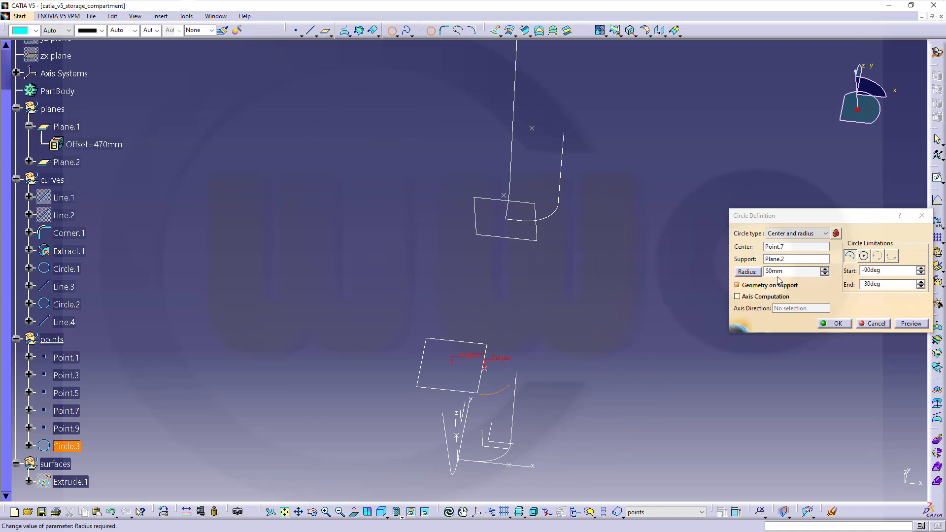
click(738, 285)
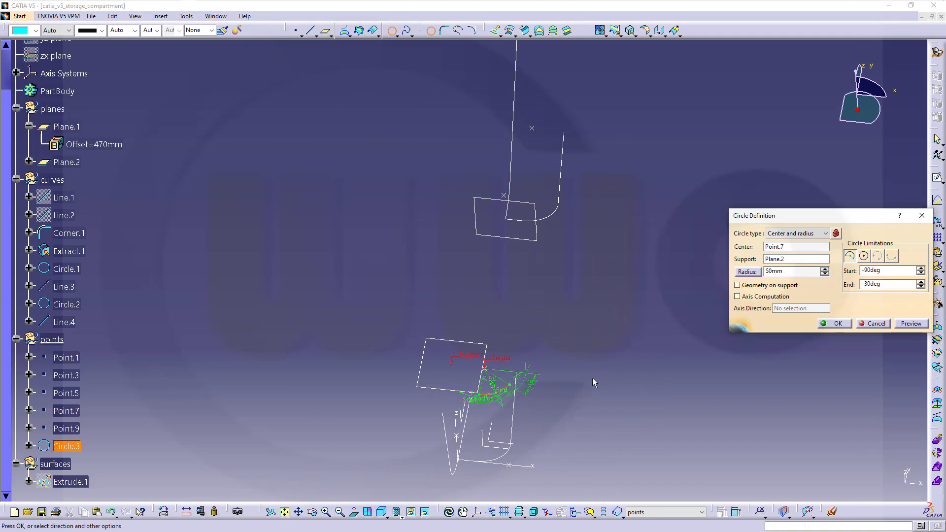
- Limit the arc to a start angle of -180 degrees and an end angle of 0 degrees, and create it
ctrl+middle_drag(597, 383, 576, 264)
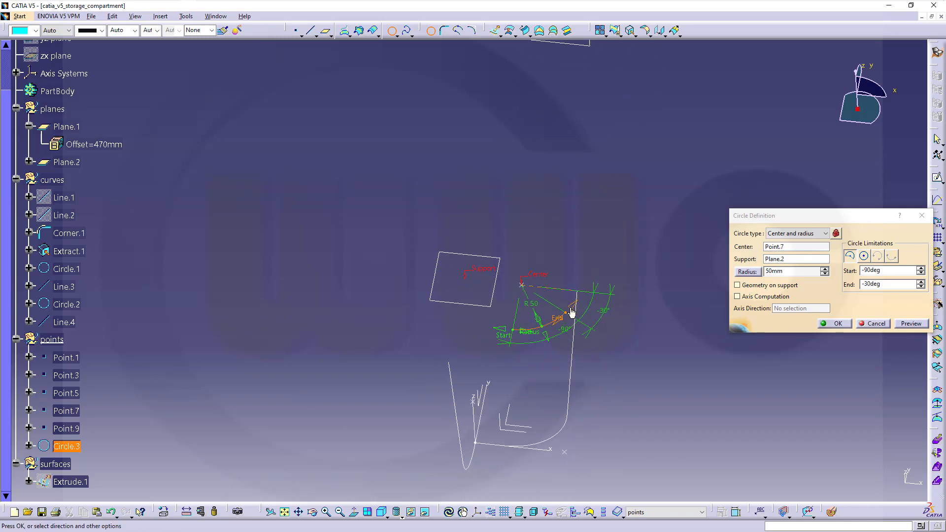
drag(571, 312, 593, 285)
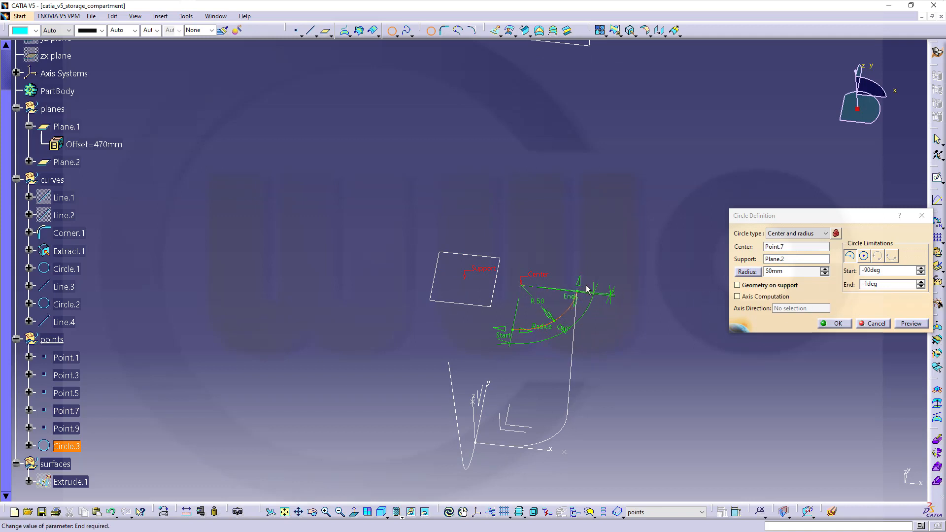
drag(580, 288, 580, 276)
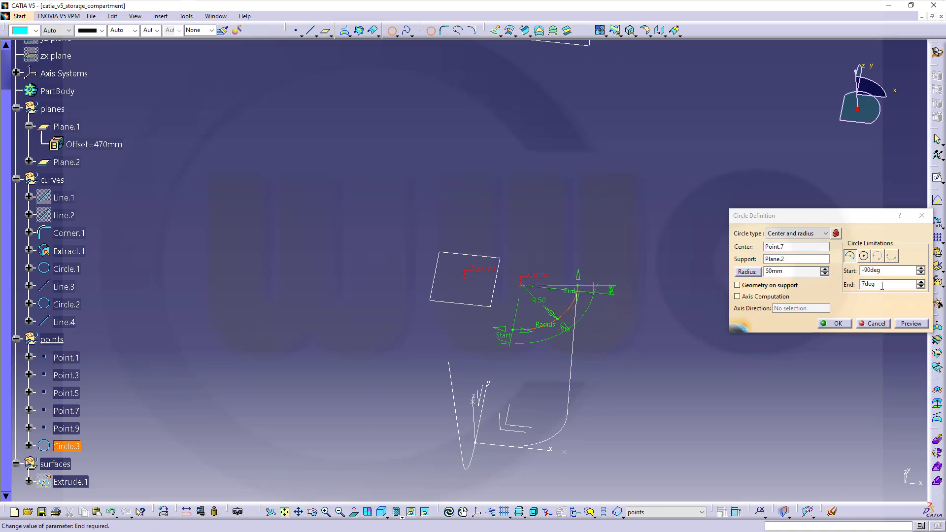
text(0)
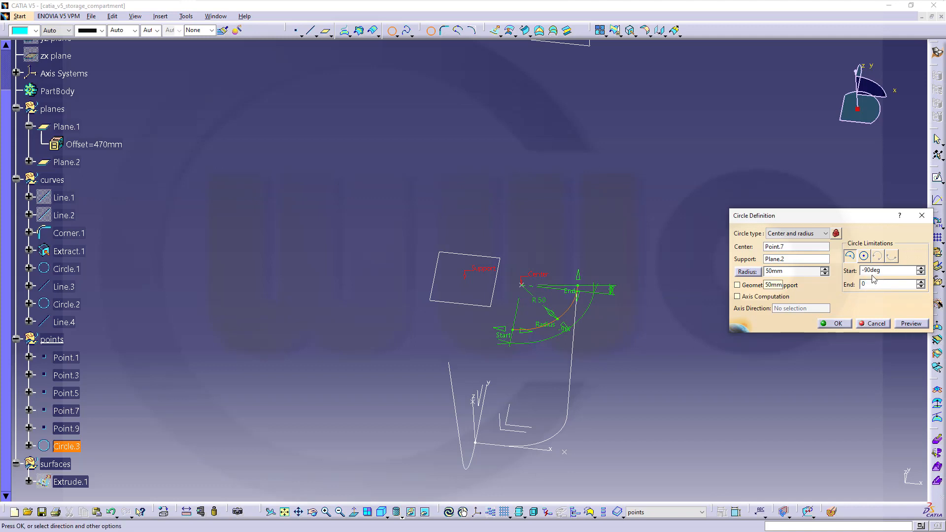
drag(884, 270, 778, 266)
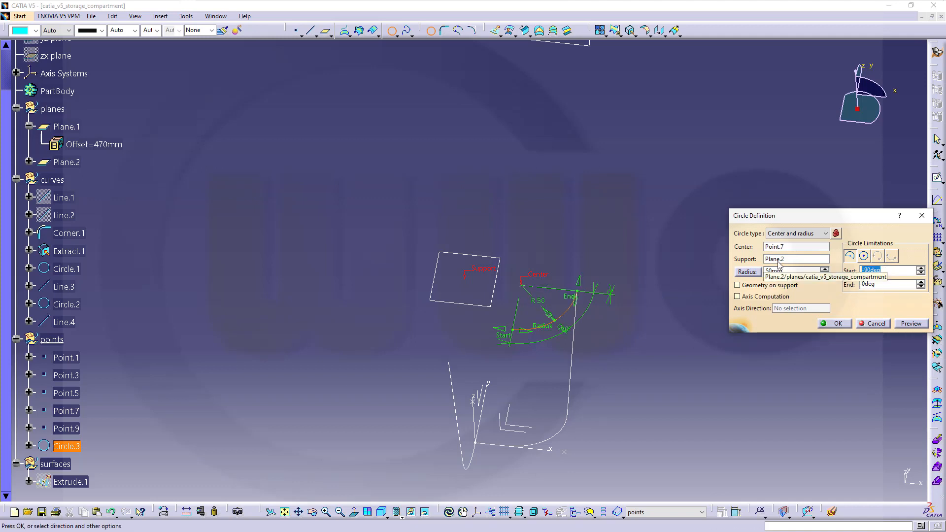
text(-180)
key(Return)
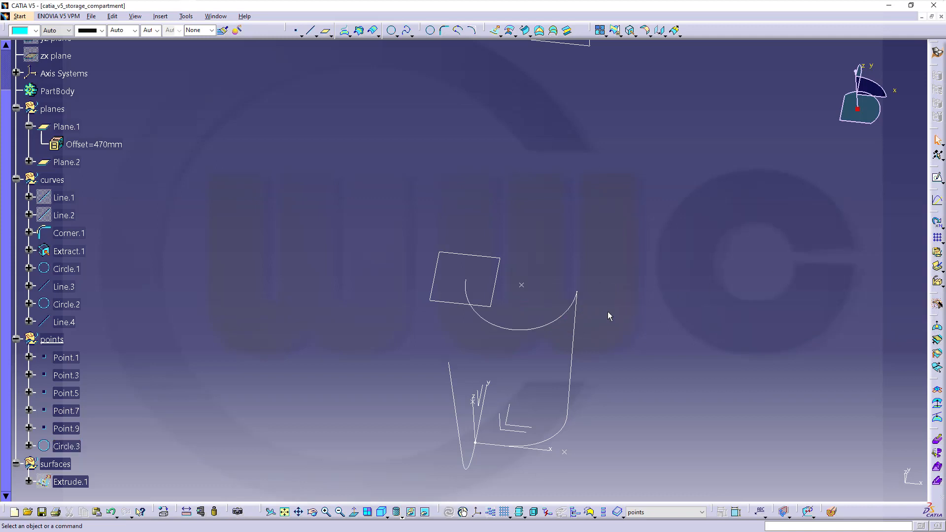
- Reopen the new arc's definition, turn on Geometry on support, and accept the change
middle_drag(437, 384, 461, 399)
middle_drag(473, 325, 749, 331)
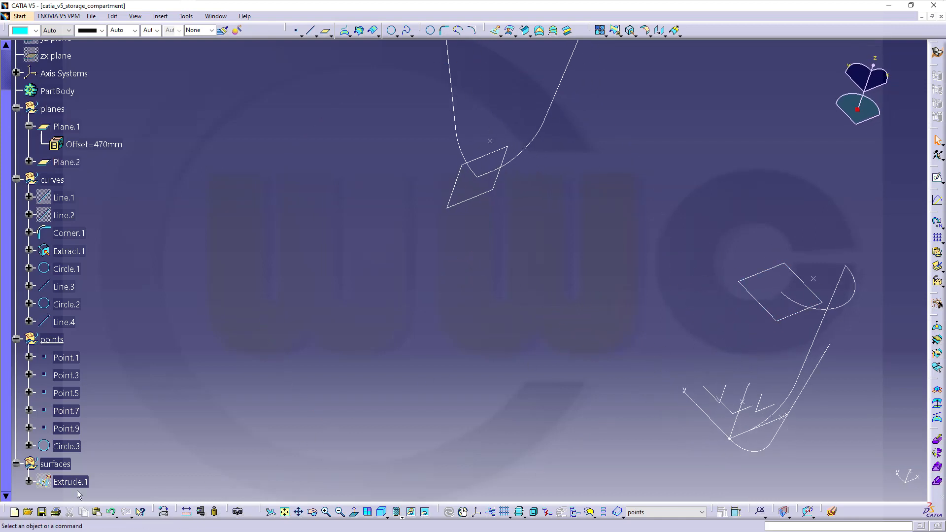
double_click(74, 446)
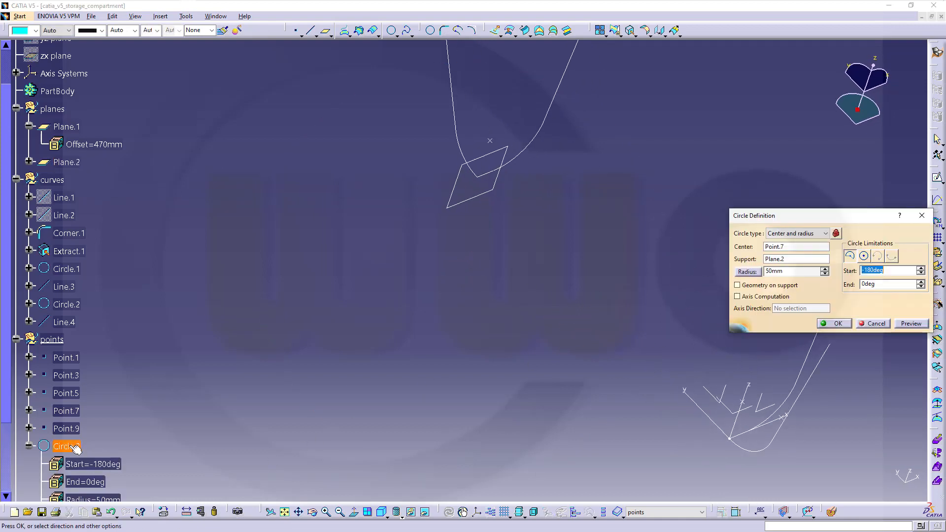
click(737, 285)
click(836, 324)
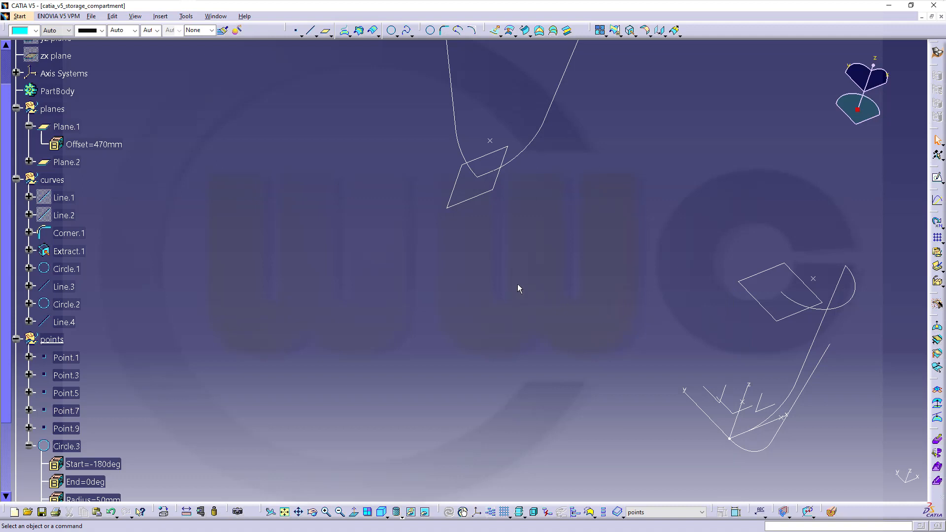
- Move the new arc, Circle.3, from the points set into the curves set
middle_drag(518, 284, 468, 302)
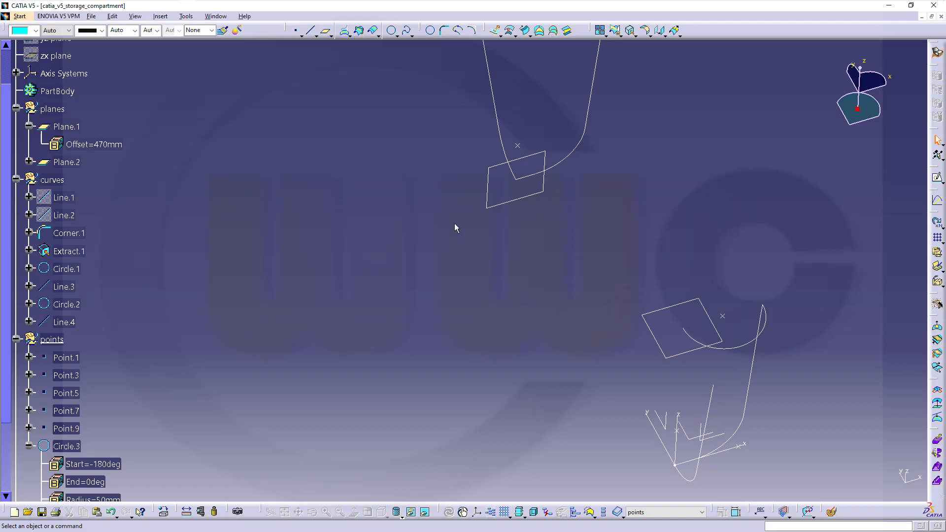
scroll(179, 344, down, 1)
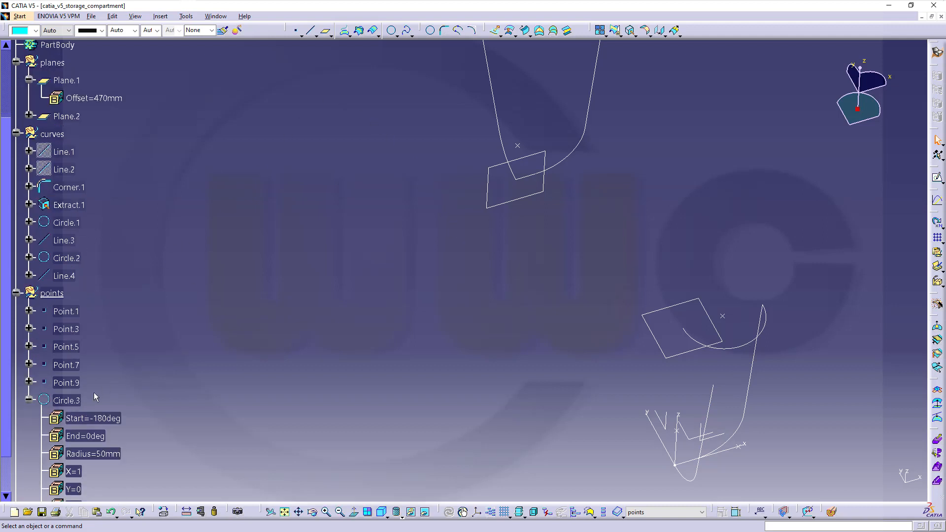
click(66, 399)
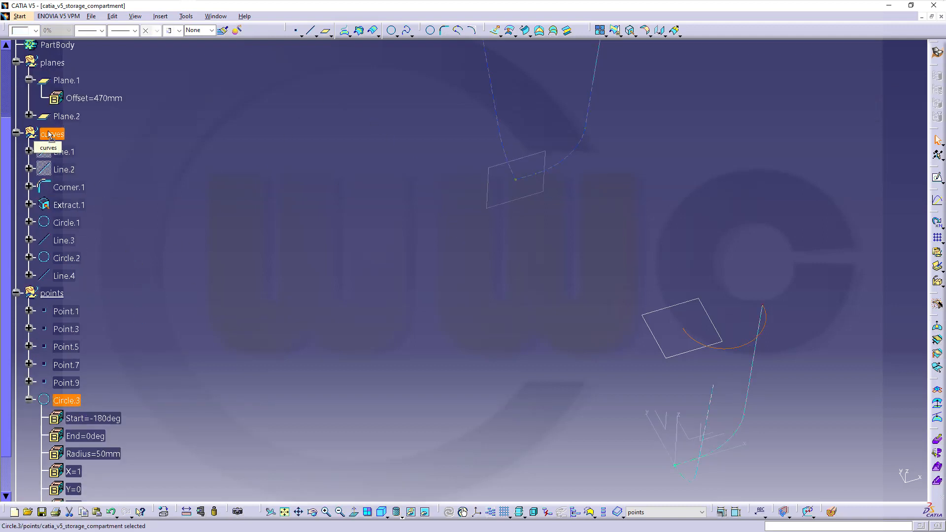
drag(49, 133, 49, 134)
click(28, 289)
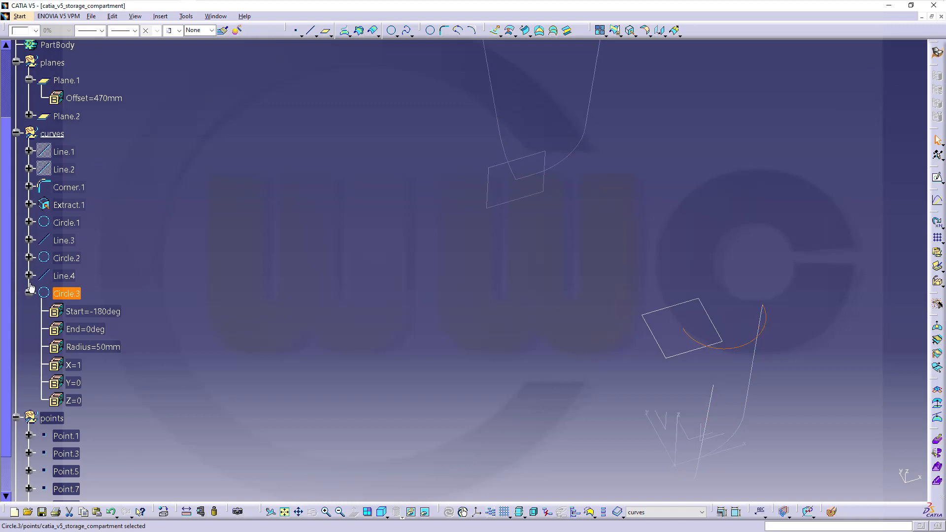
click(451, 275)
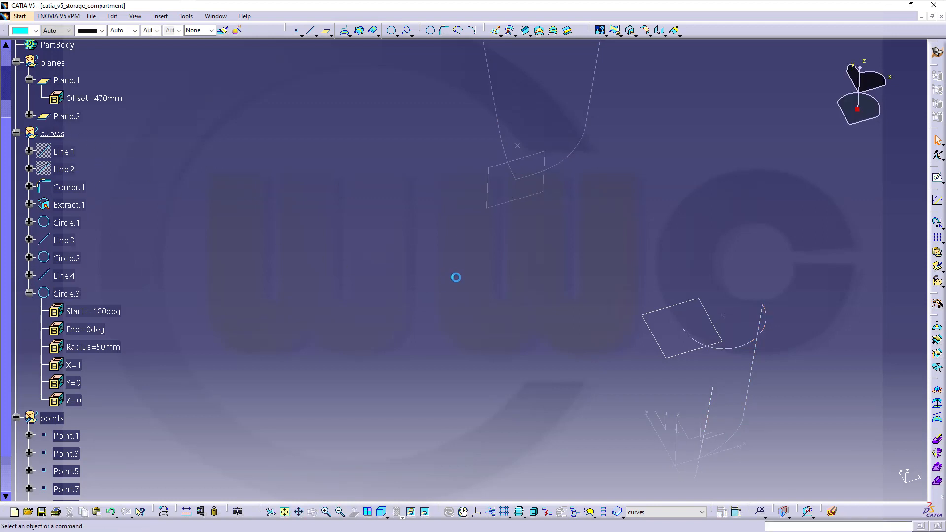
click(29, 285)
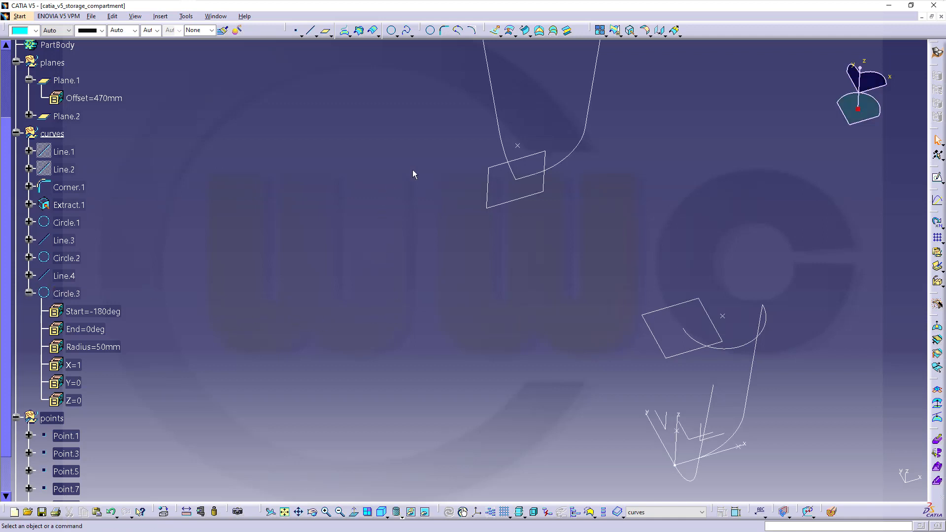
- Start a new line of type Tangent to curve, using the 50 mm arc as its reference curve
click(312, 32)
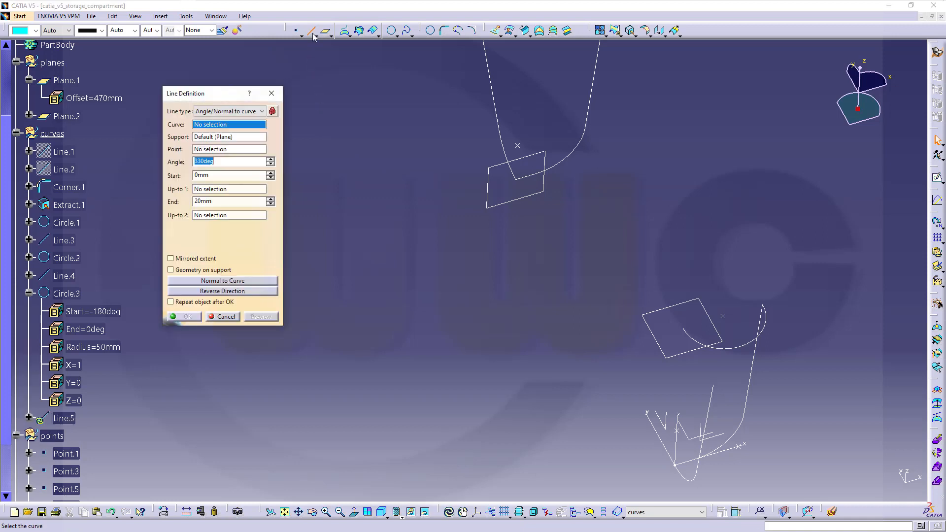
click(263, 111)
click(219, 143)
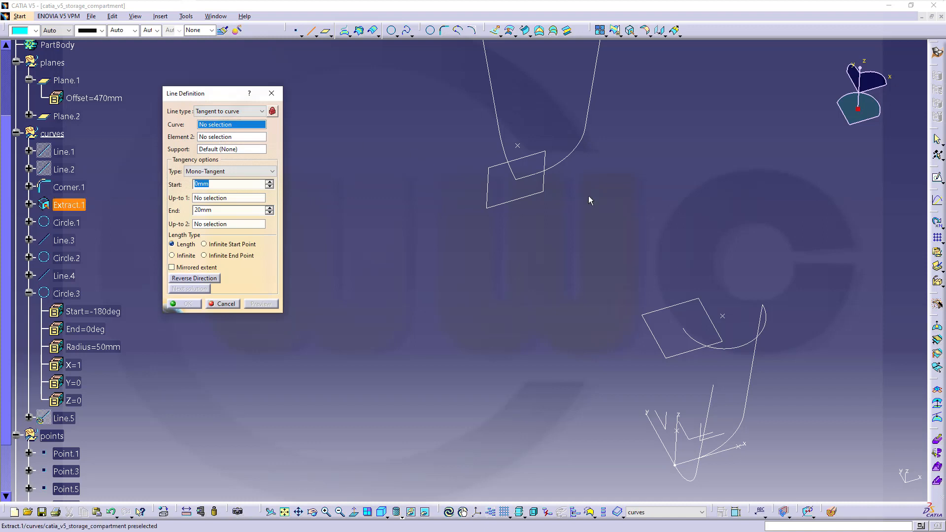
click(615, 277)
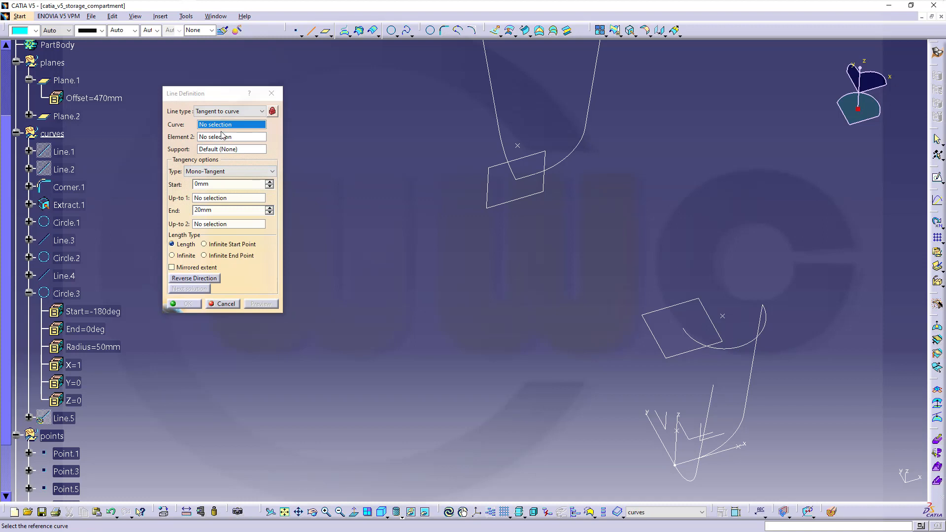
click(722, 350)
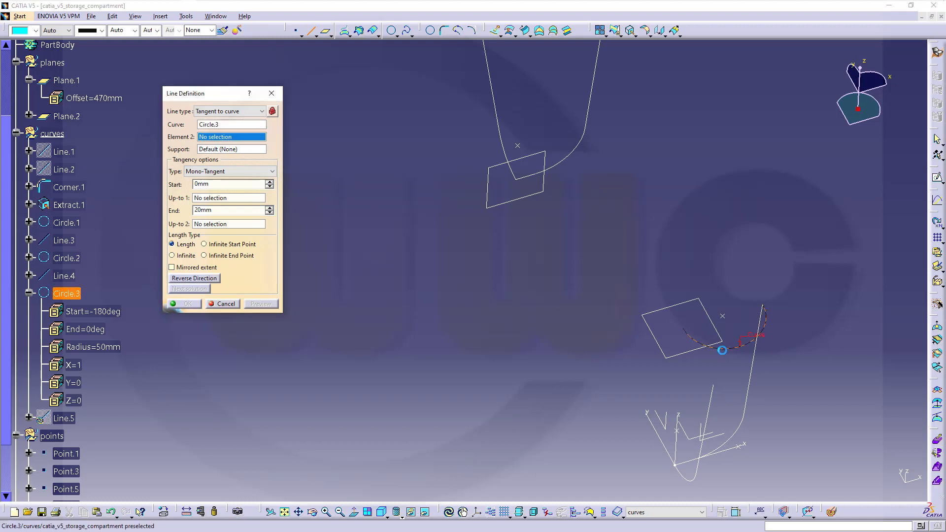
- Create the line as BiTangent from the 50 mm arc to the open profile's free endpoint, with Plane.2 as support
right_click(224, 140)
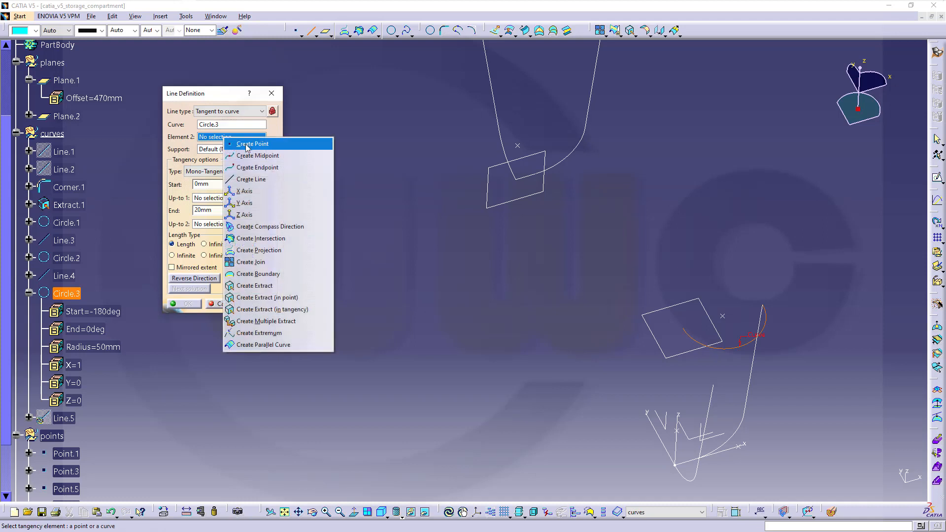
click(713, 386)
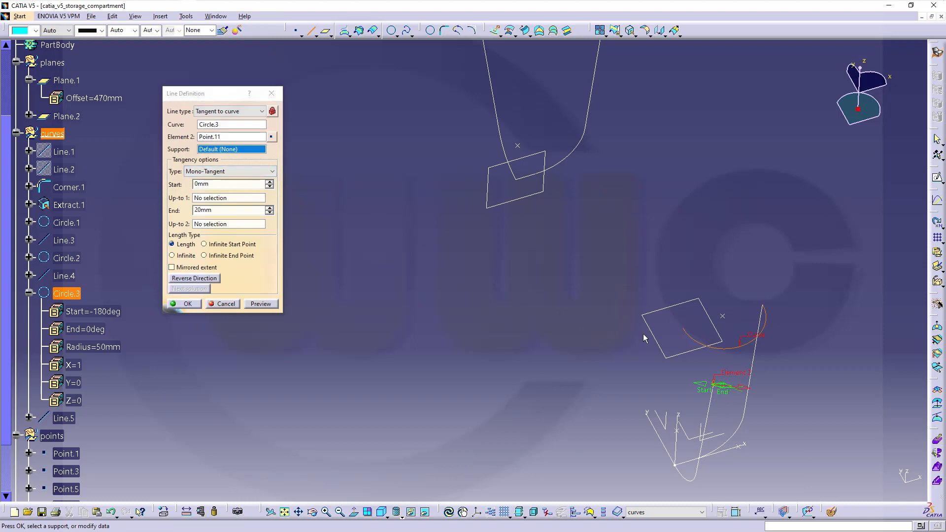
click(662, 345)
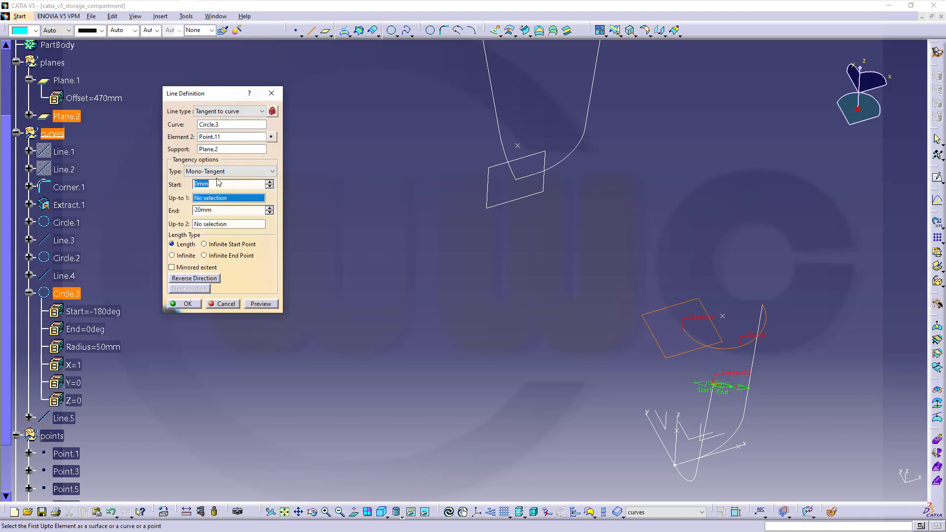
click(274, 171)
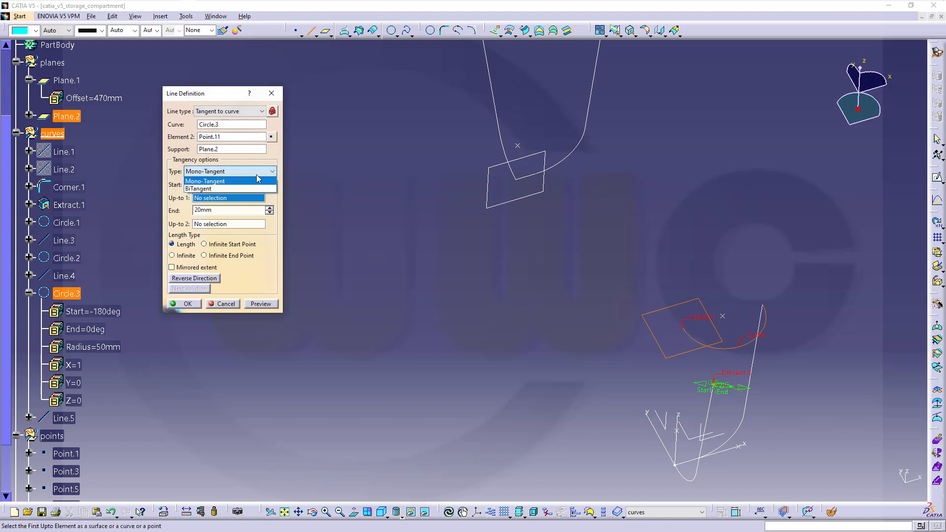
click(207, 191)
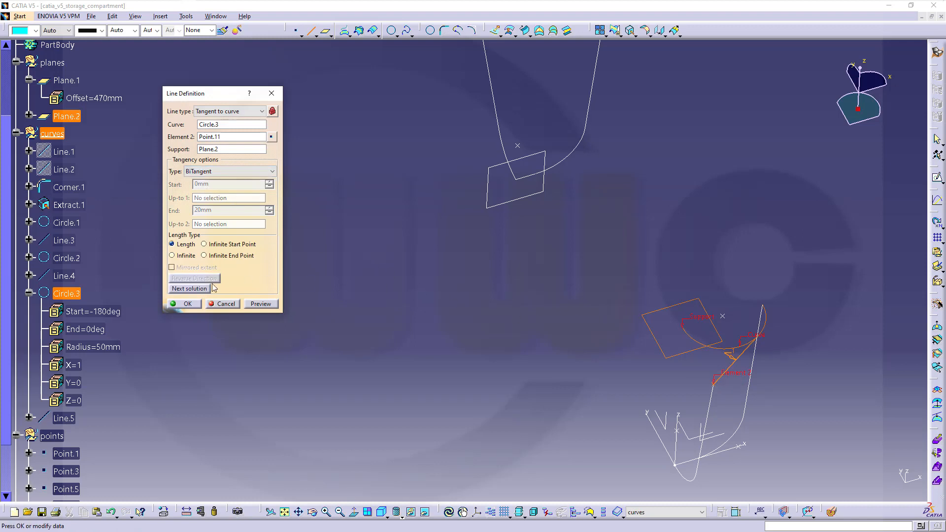
click(188, 304)
- Trim the new tangent line and the 50 mm arc in Pieces mode, keeping the line and the arc portion up to the profile's end
middle_drag(791, 342, 632, 249)
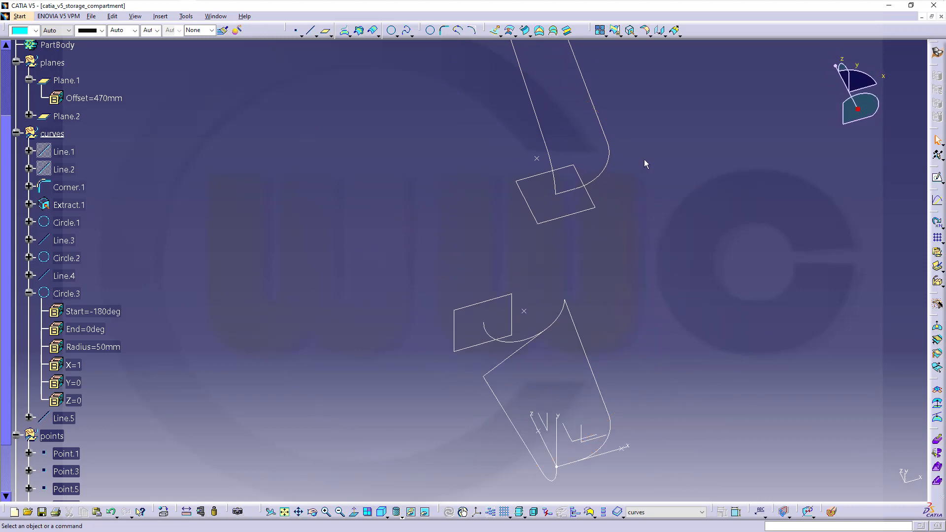
click(620, 35)
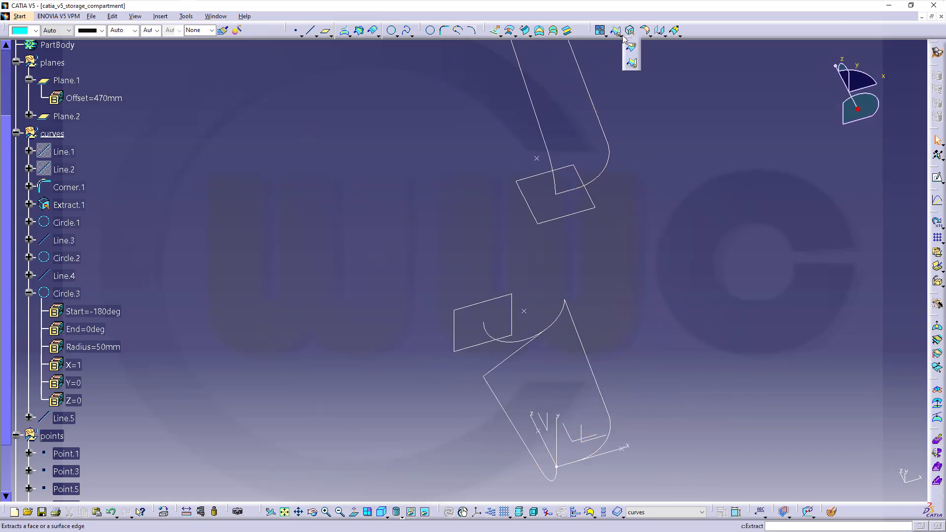
click(632, 64)
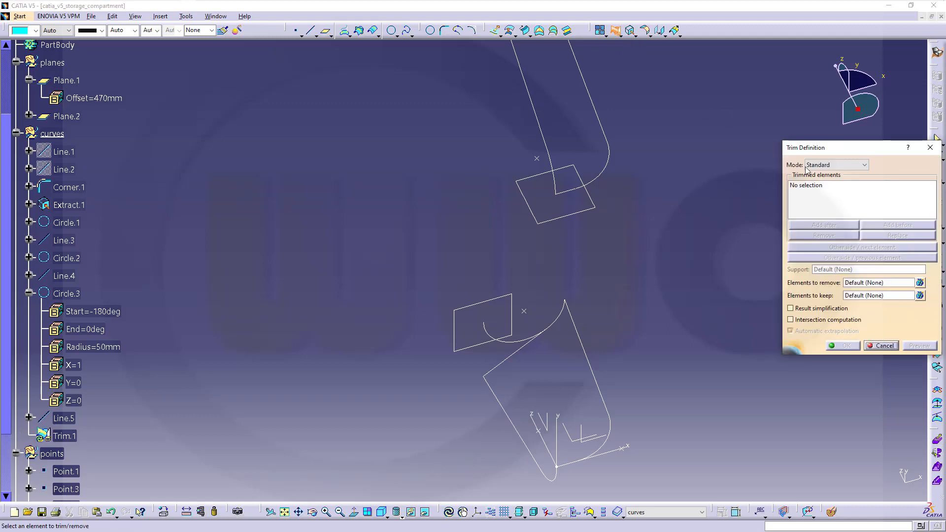
click(851, 166)
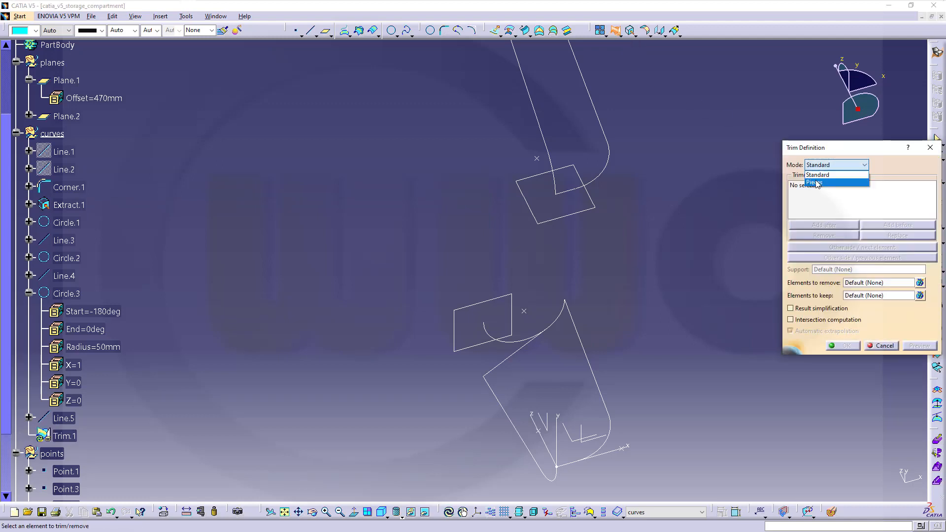
click(820, 180)
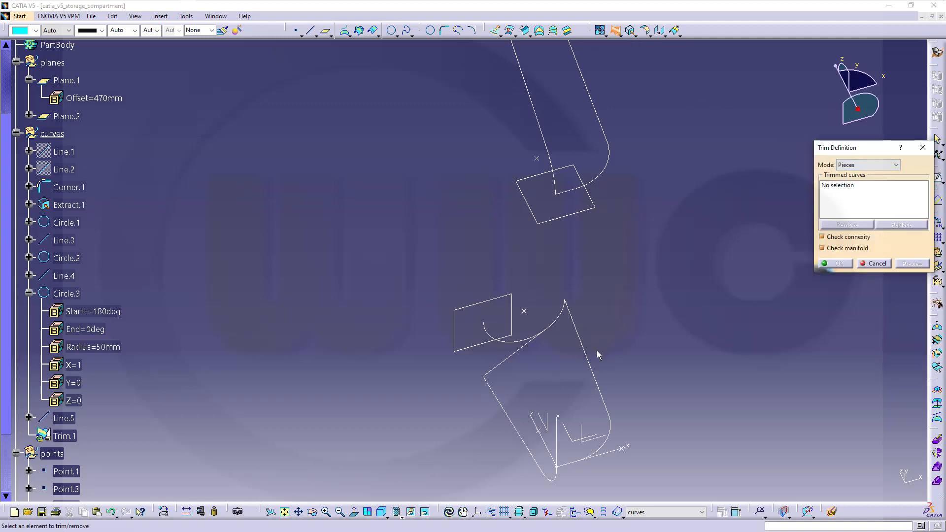
click(511, 363)
click(563, 319)
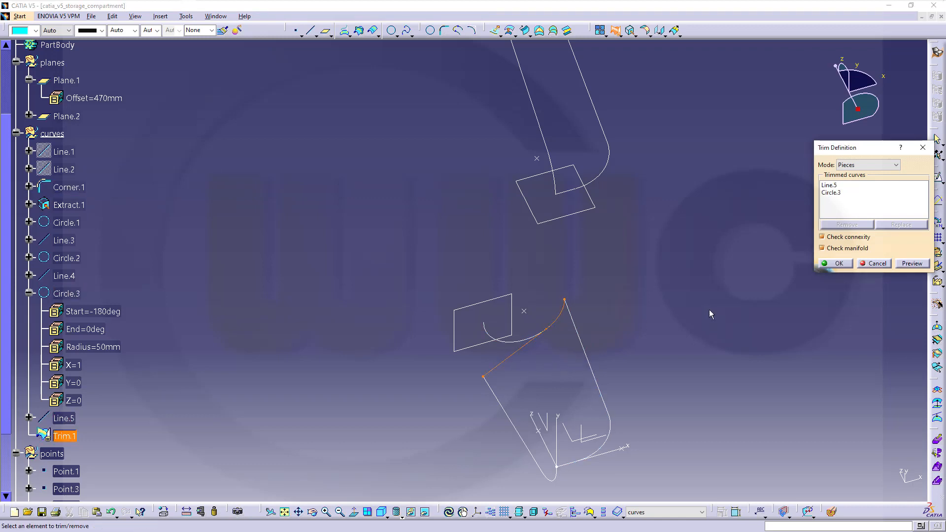
click(832, 264)
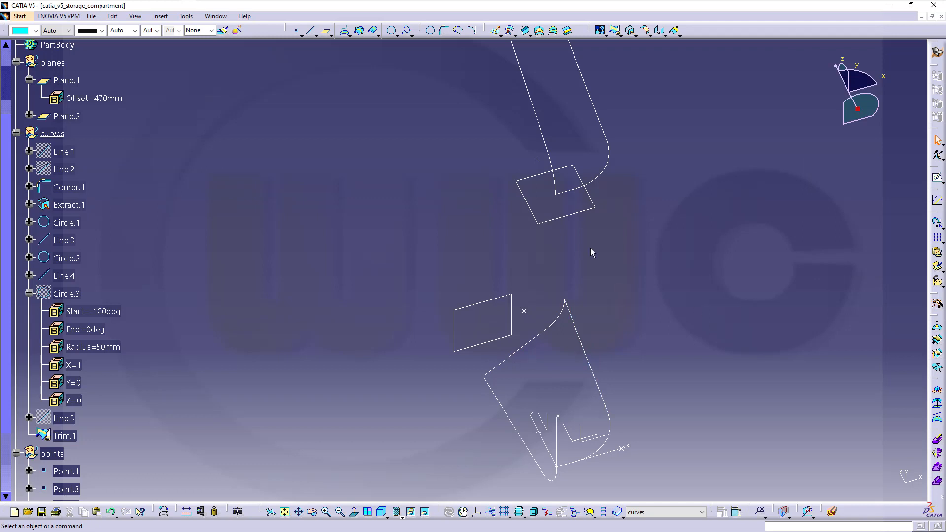
- Collapse Circle.3 in the tree and start a 50 mm center-and-radius arc centred on Point.9, with Plane.2 as support
middle_drag(579, 350, 458, 347)
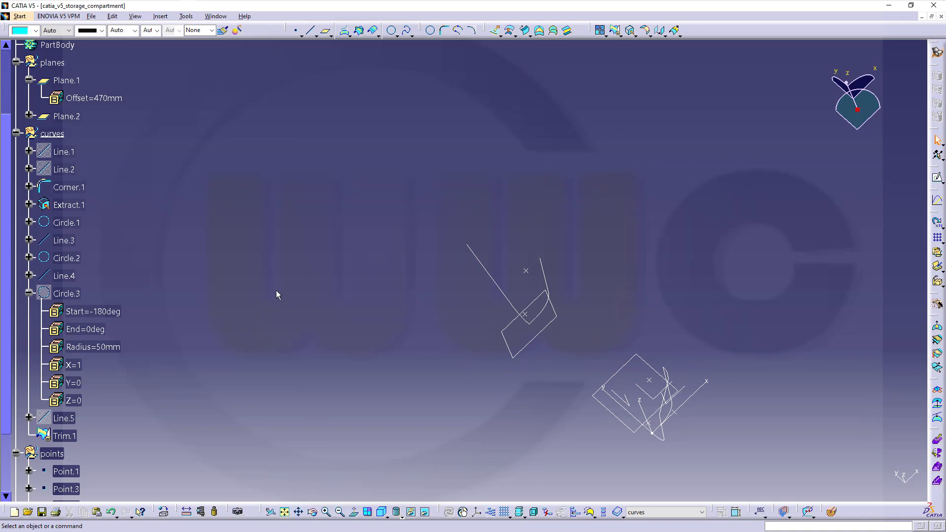
scroll(109, 412, down, 3)
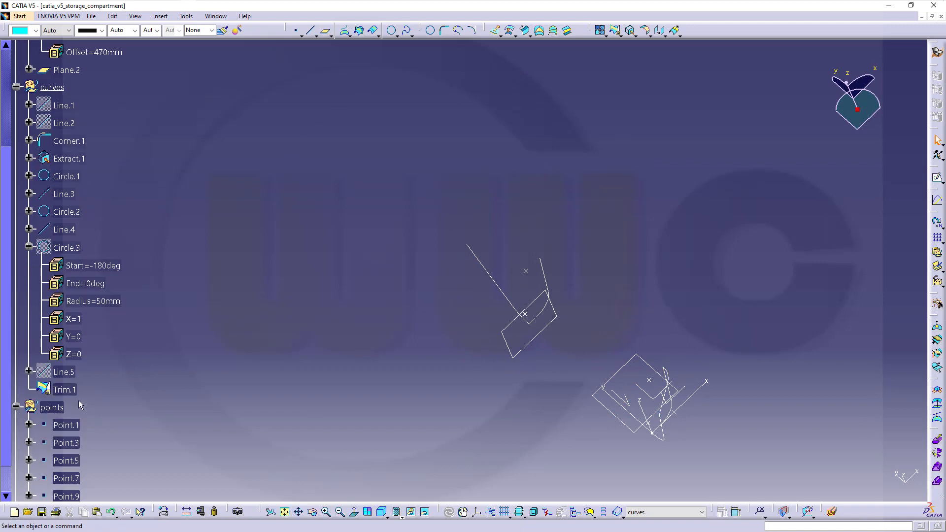
click(29, 247)
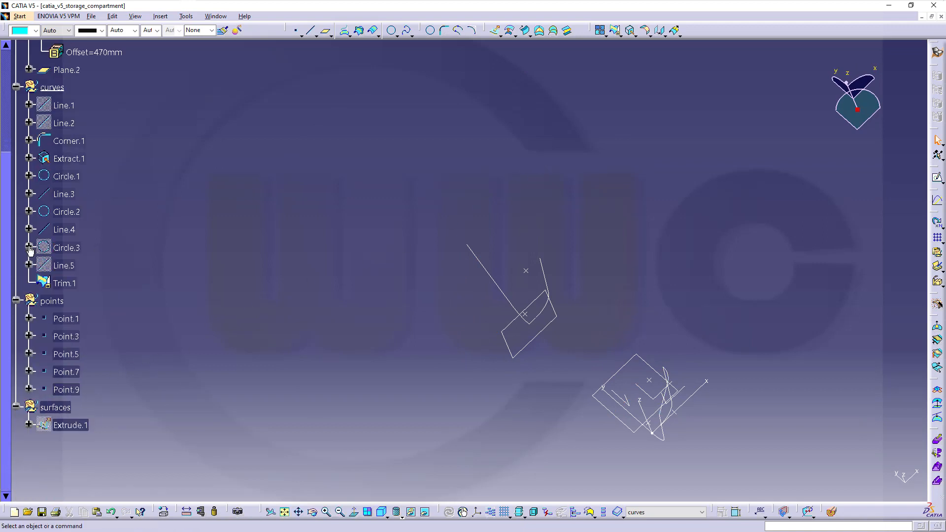
click(392, 31)
click(525, 270)
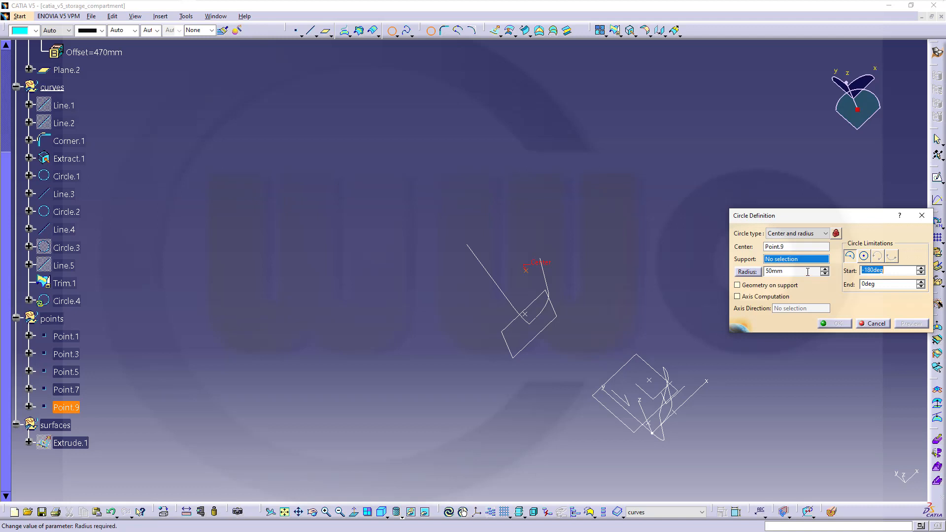
click(628, 364)
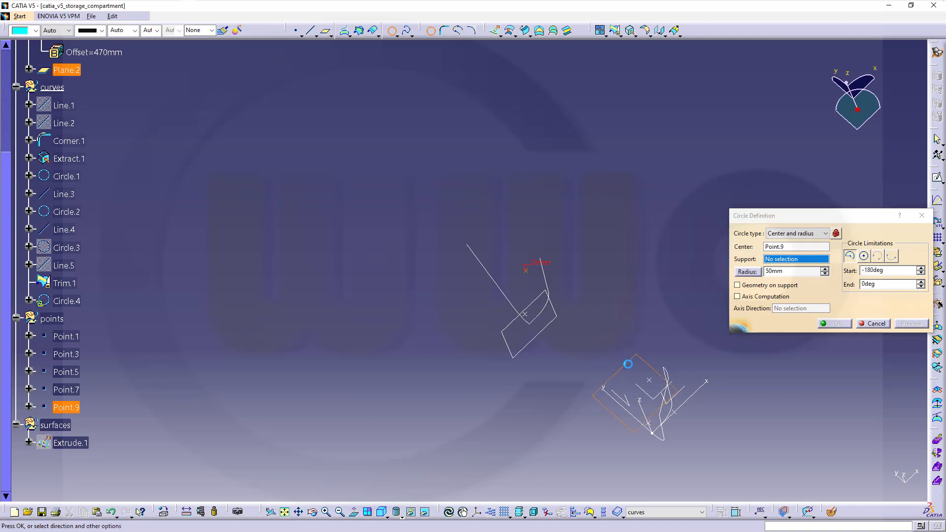
mouse_move(503, 390)
middle_down()
mouse_move(544, 386)
mouse_move(590, 365)
mouse_move(458, 316)
mouse_move(450, 334)
mouse_move(433, 337)
mouse_move(548, 382)
mouse_move(563, 357)
mouse_move(543, 278)
middle_up()
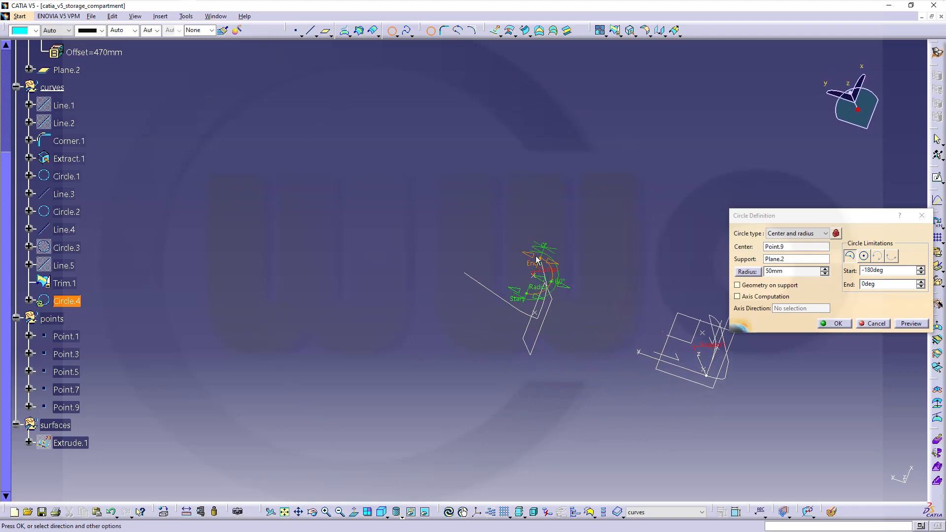
- Limit the arc around Point.9 to a start angle of 0 degrees and an end angle of 180 degrees, and create it
drag(531, 260, 568, 212)
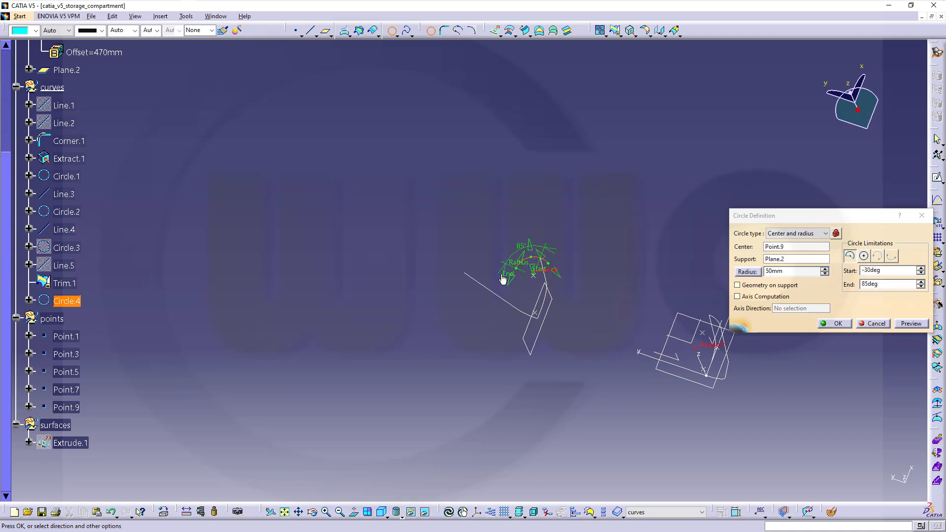
drag(508, 284, 522, 321)
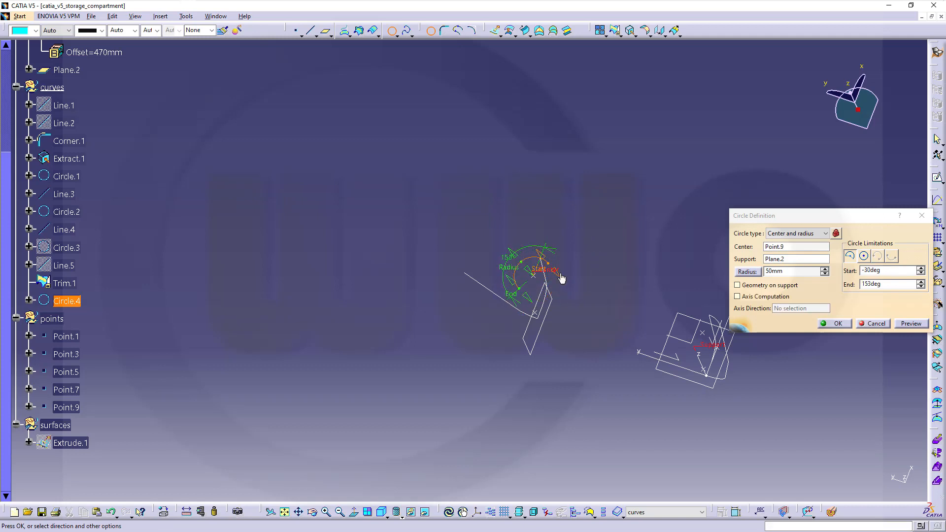
drag(557, 273, 558, 264)
drag(892, 270, 763, 263)
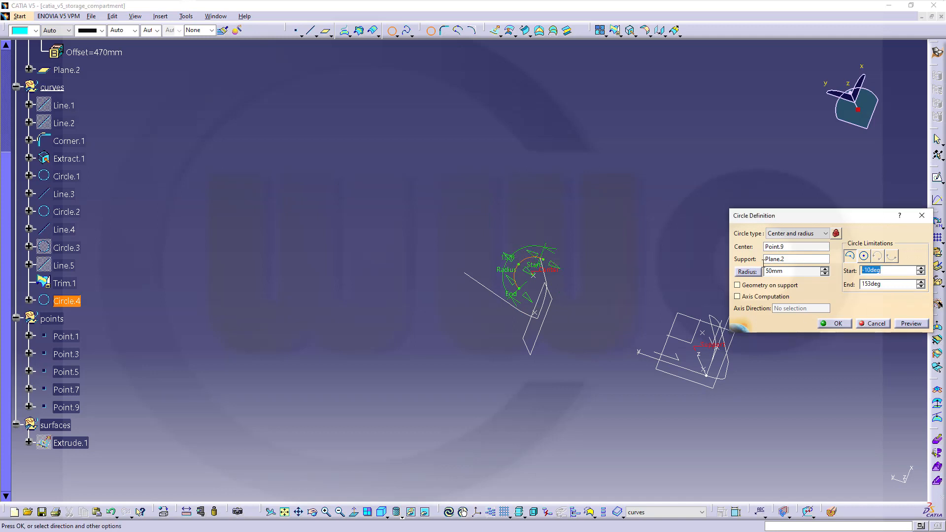
text(0)
key(Tab)
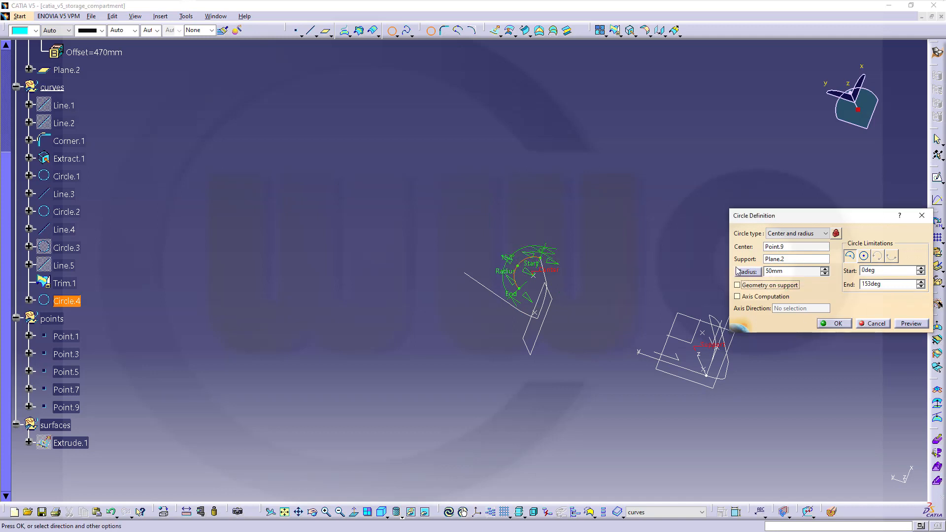
double_click(899, 284)
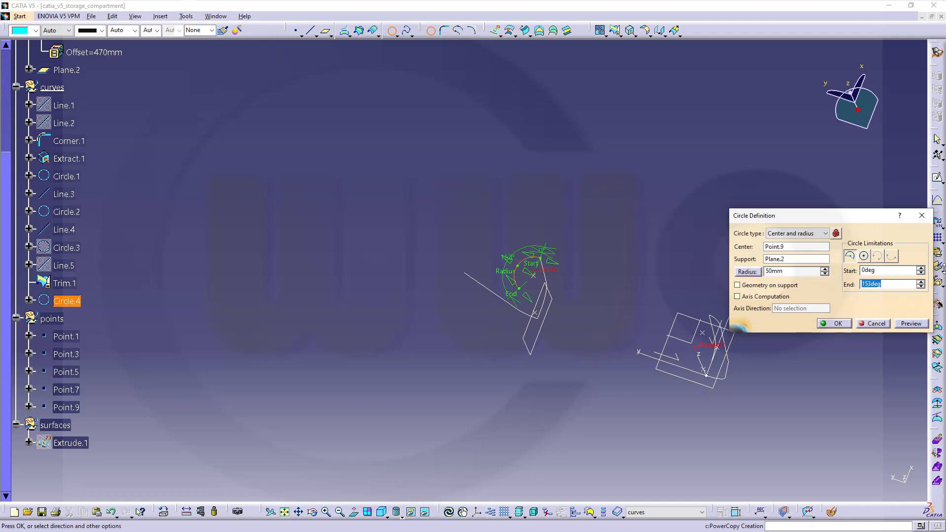
text(18)
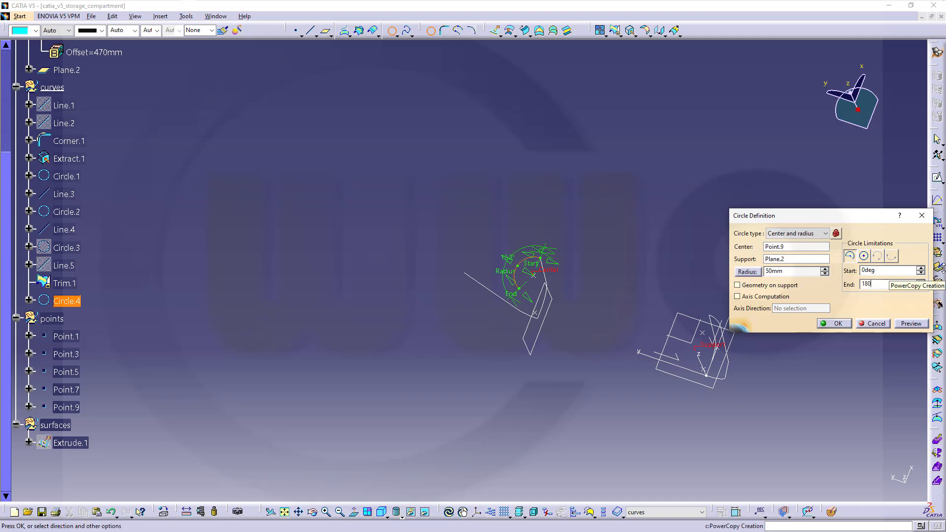
text(0)
key(Tab)
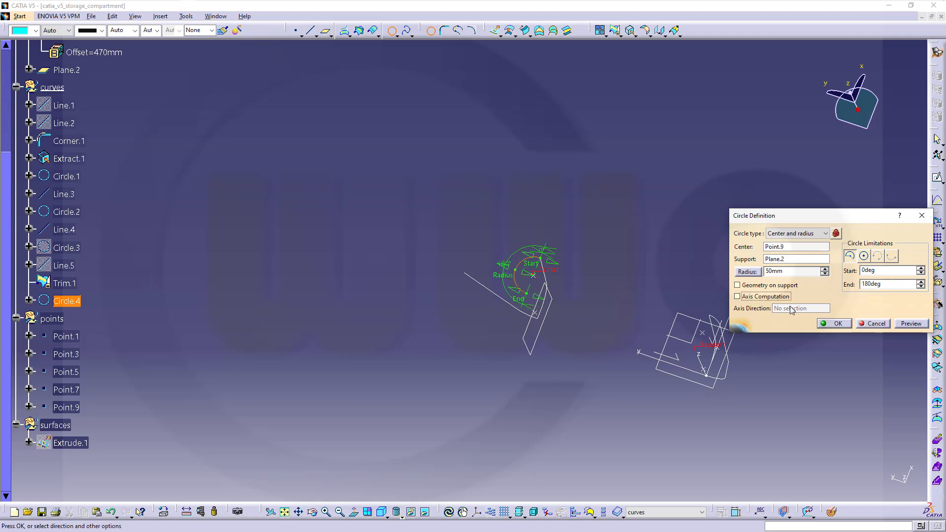
click(836, 324)
- Start a Tangent to curve line on the new arc, Circle.4, using the free endpoint of the nearby profile's straight leg as second element
middle_drag(632, 256, 435, 233)
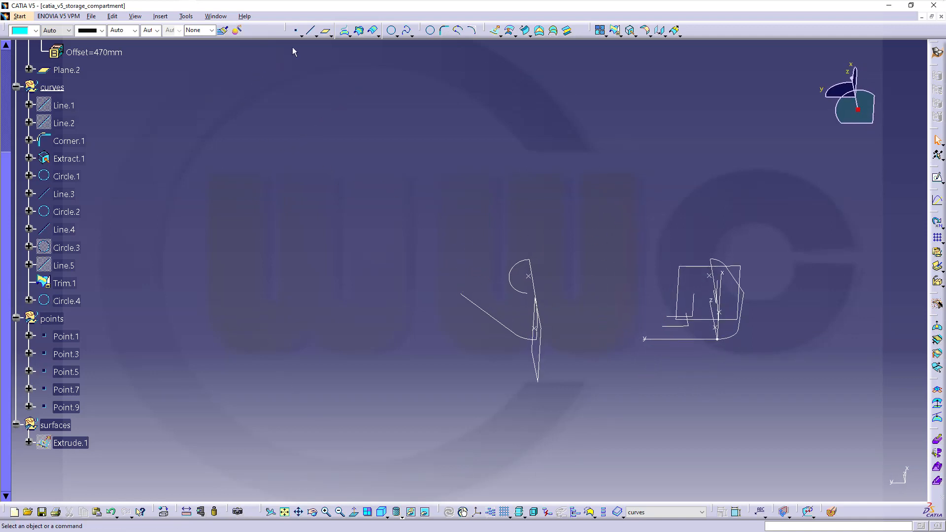
click(310, 30)
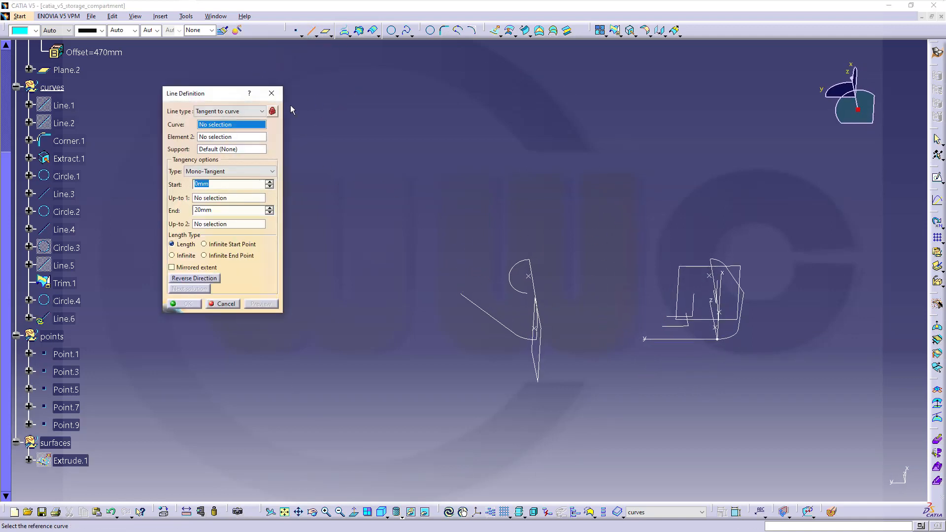
click(513, 286)
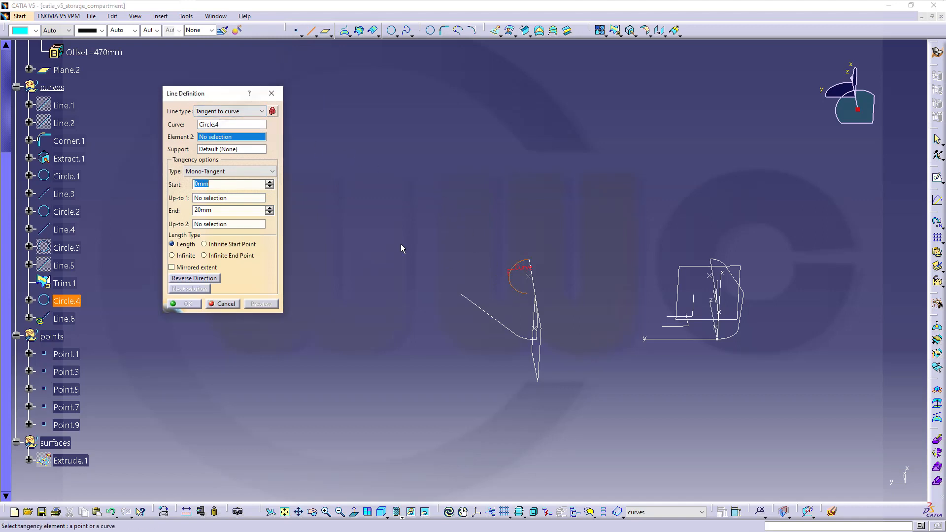
right_click(210, 140)
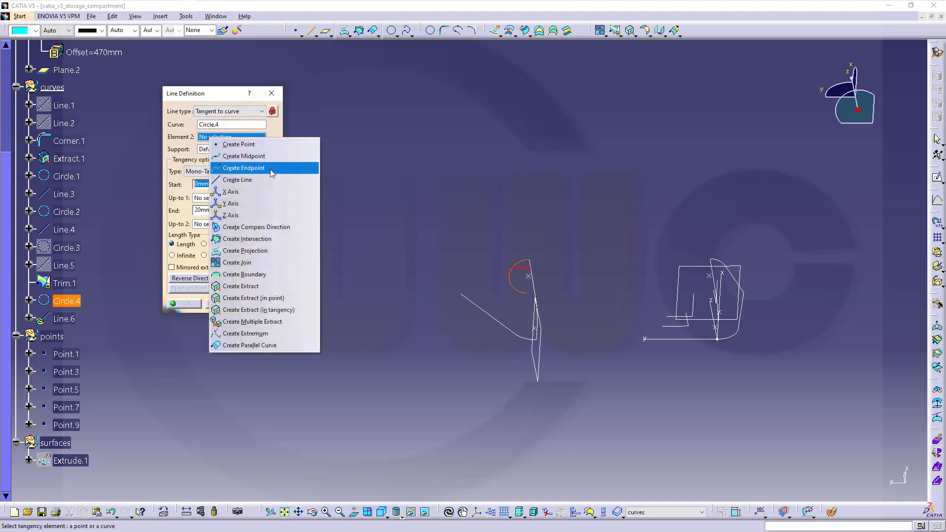
click(270, 169)
middle_drag(566, 335, 552, 359)
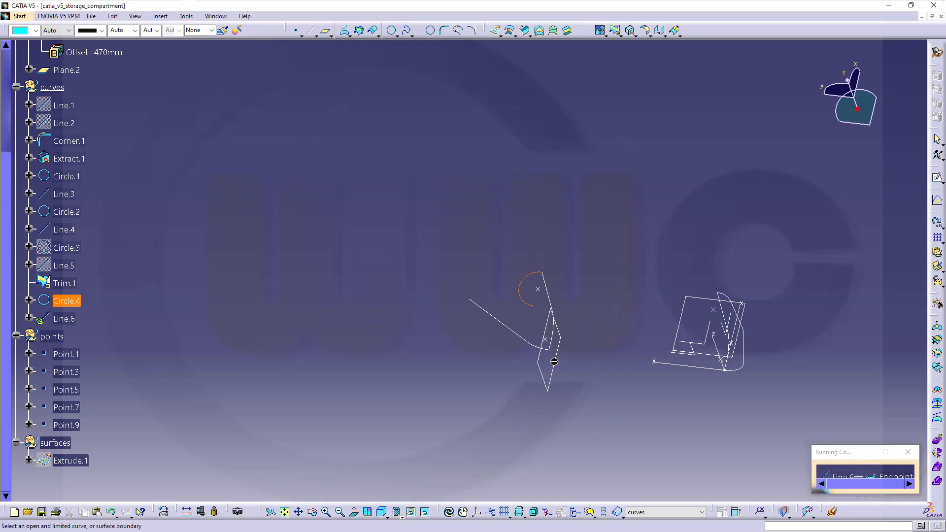
click(495, 319)
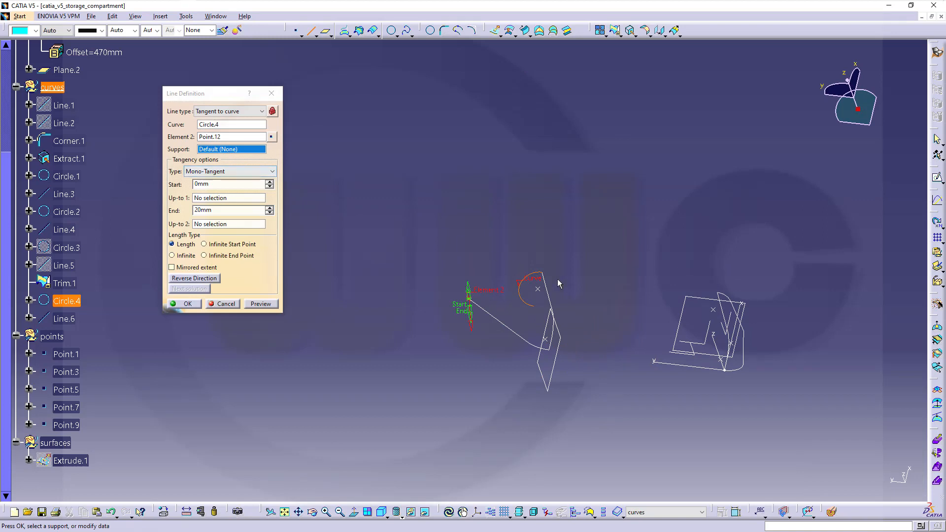
- Use Plane.2 as the line's support, change its tangency type to BiTangent, and create the line
middle_drag(634, 316, 576, 281)
click(660, 301)
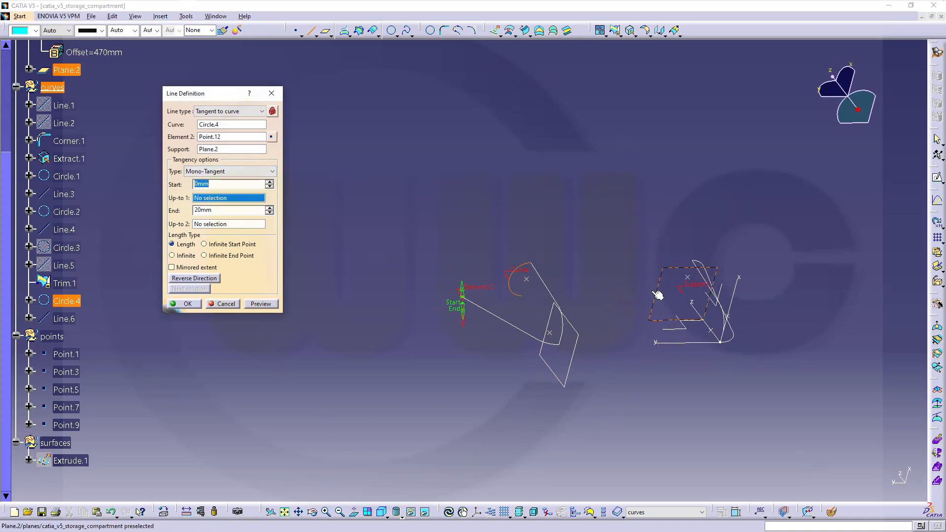
click(272, 171)
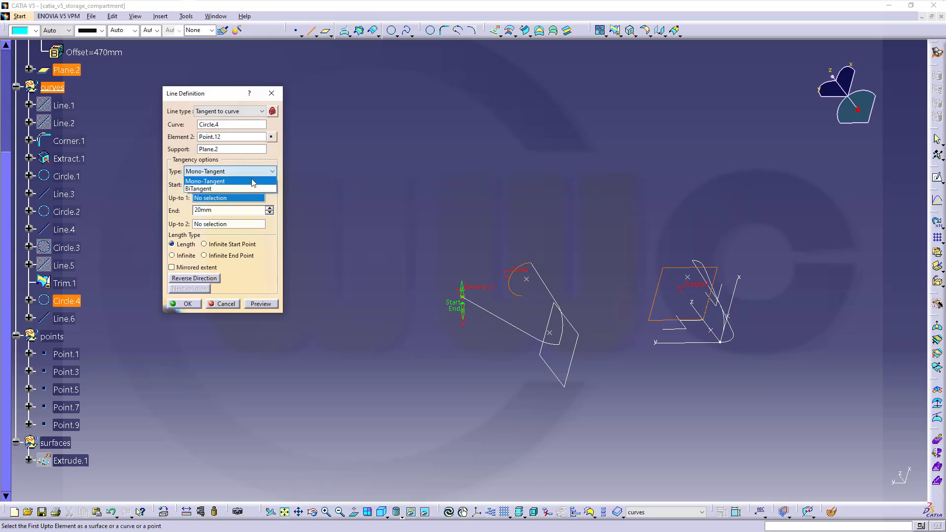
click(219, 188)
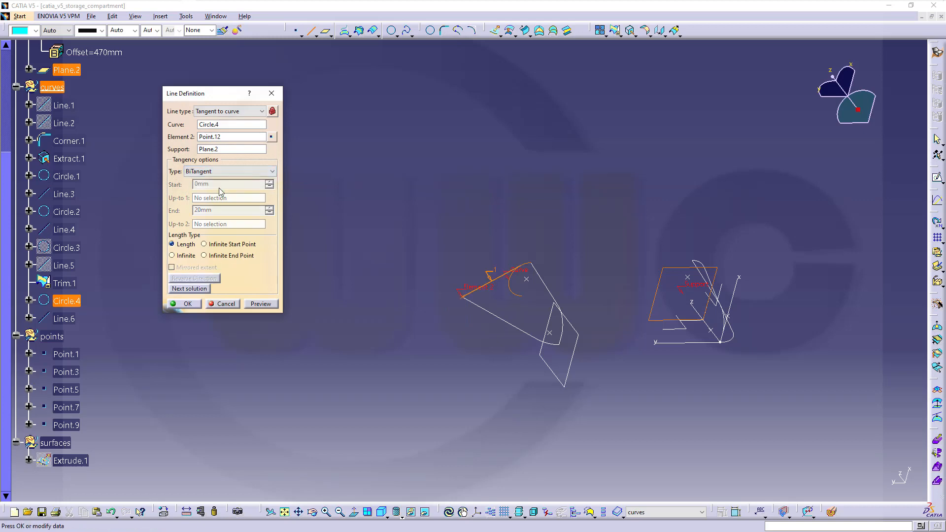
click(187, 303)
middle_drag(378, 264, 436, 310)
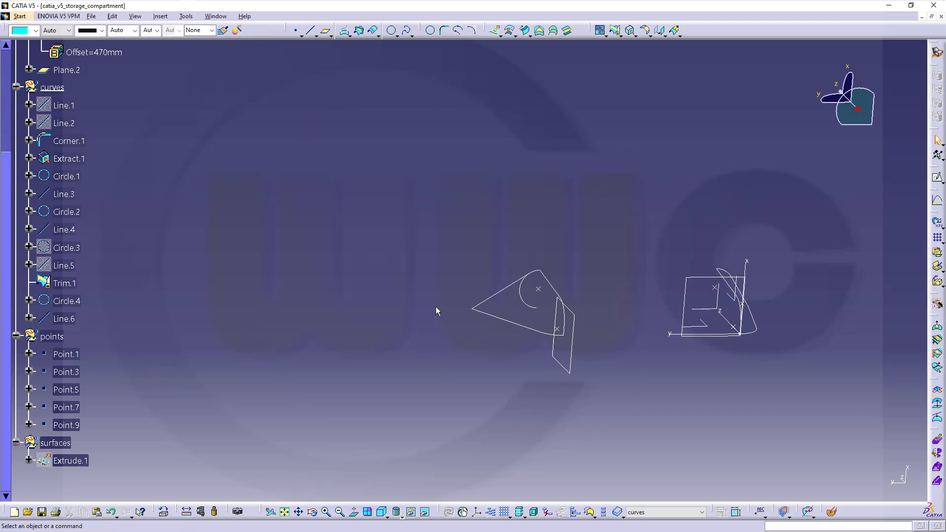
- Trim Line.6 with the arc Circle.4 into one continuous curve, keeping the arc portion that joins the surface's edge
click(615, 30)
click(488, 298)
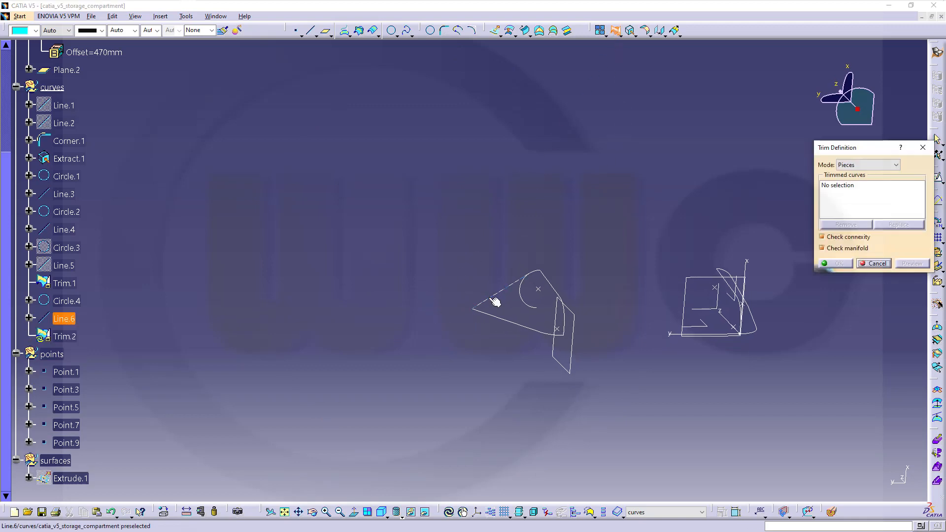
ctrl+middle_drag(552, 253, 575, 221)
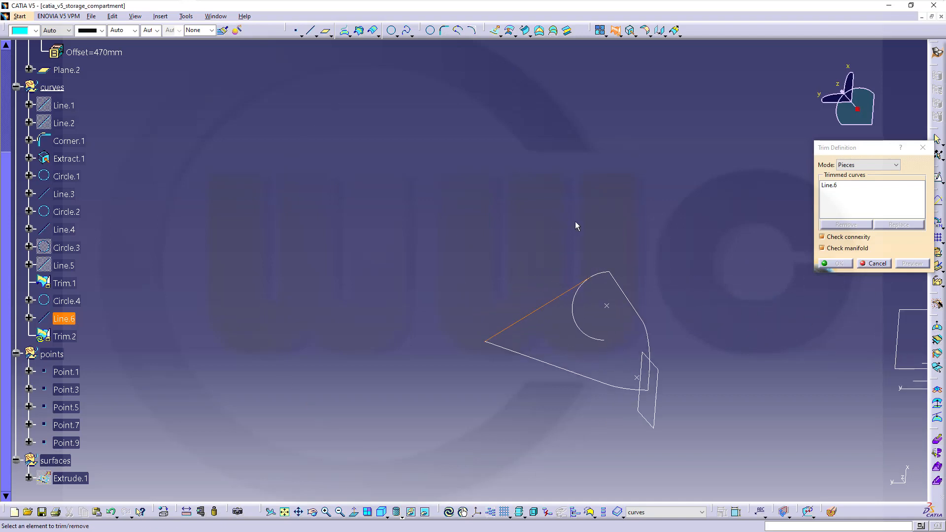
click(604, 275)
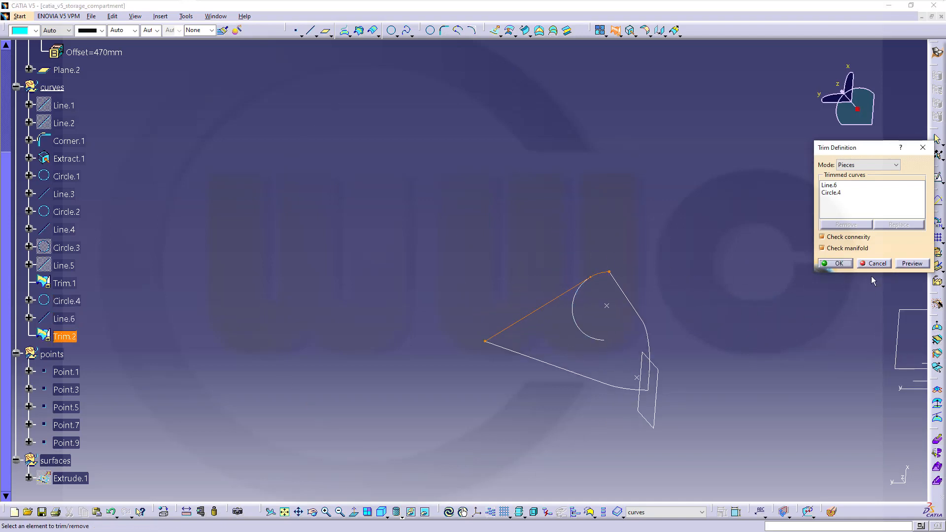
click(844, 264)
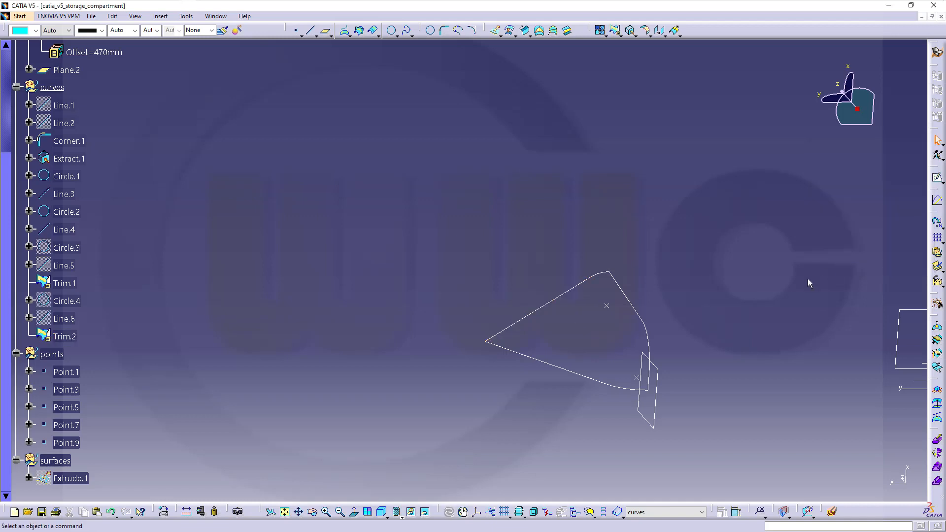
- Show the hidden Extrude.1 surface again
middle_drag(808, 278, 405, 274)
right_click(79, 477)
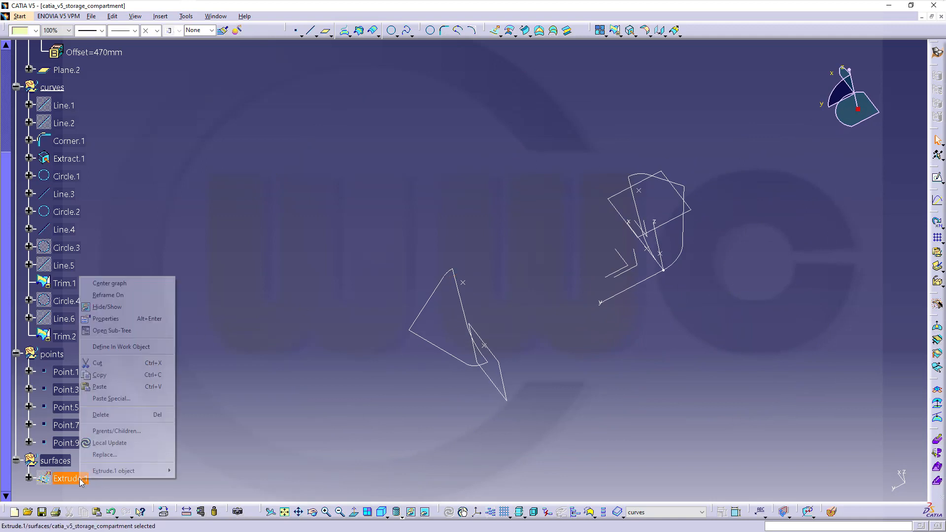
click(145, 307)
middle_drag(580, 302, 463, 184)
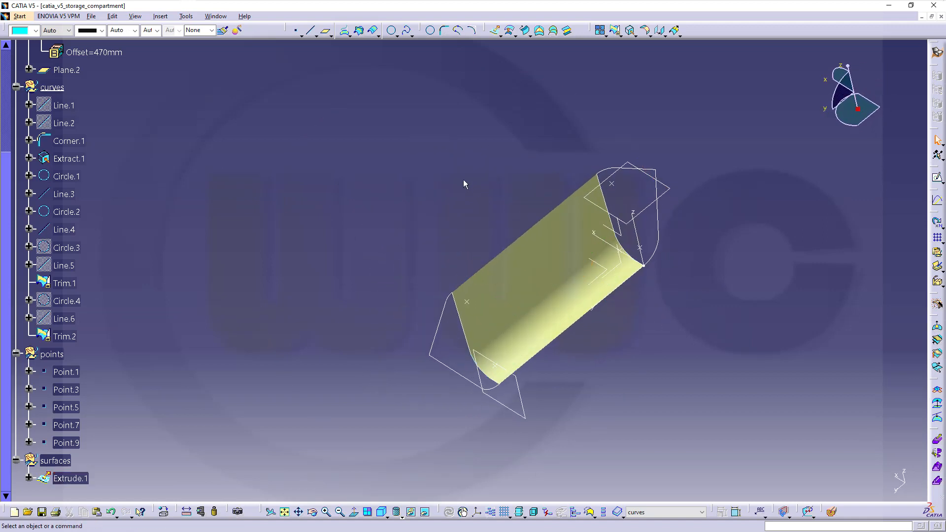
middle_drag(344, 318, 362, 291)
- Define the surfaces geometrical set as the in-work object
click(55, 460)
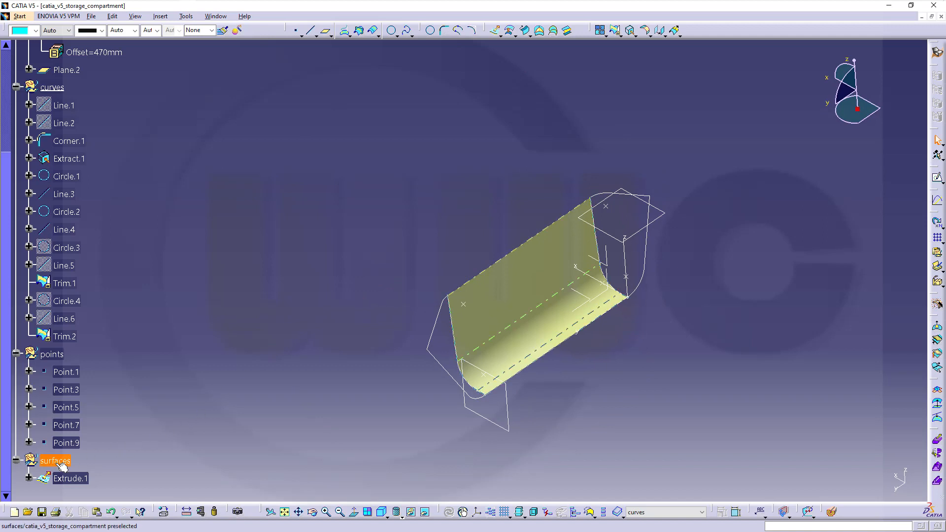
right_click(55, 461)
click(114, 340)
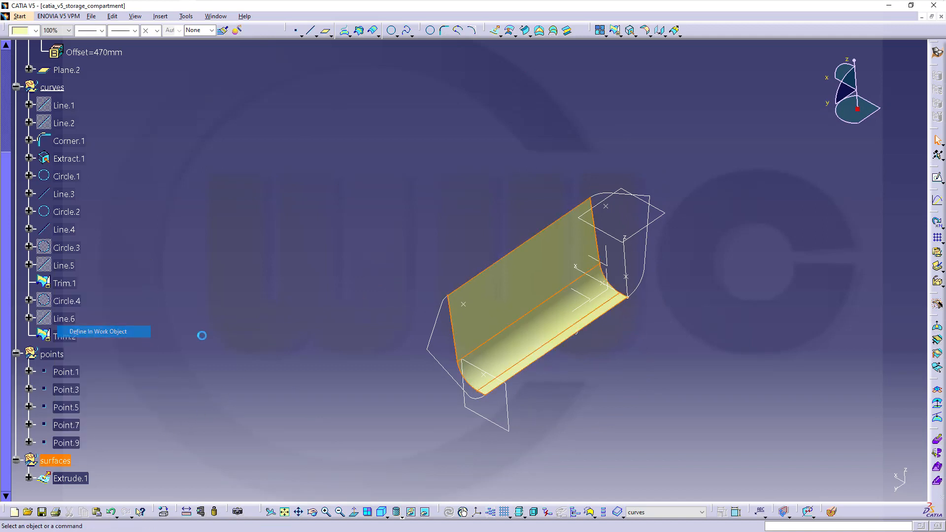
click(340, 296)
middle_drag(336, 380, 536, 207)
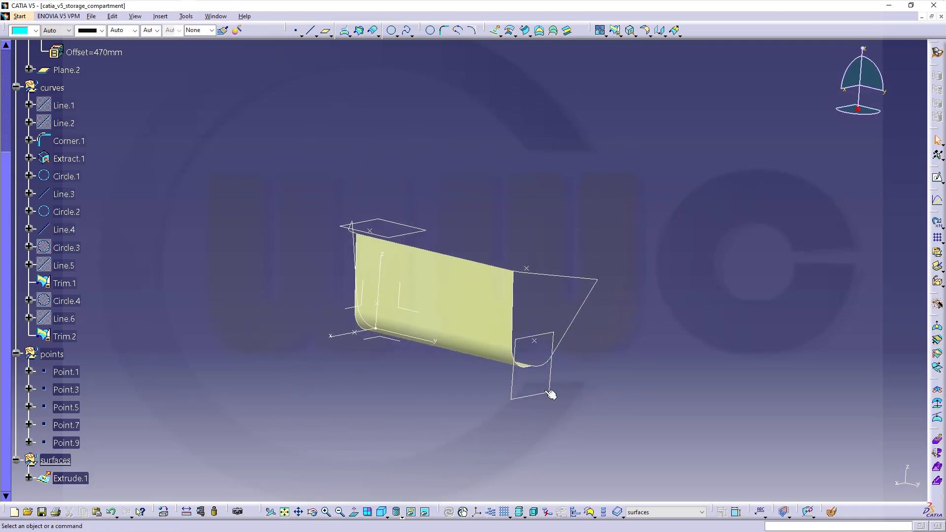
mouse_move(551, 391)
middle_down()
mouse_move(533, 413)
mouse_move(544, 334)
middle_up()
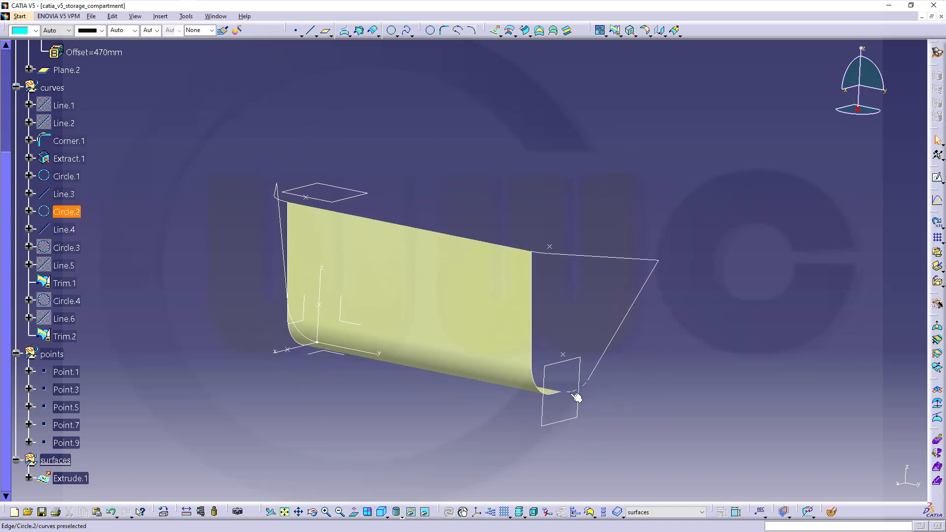
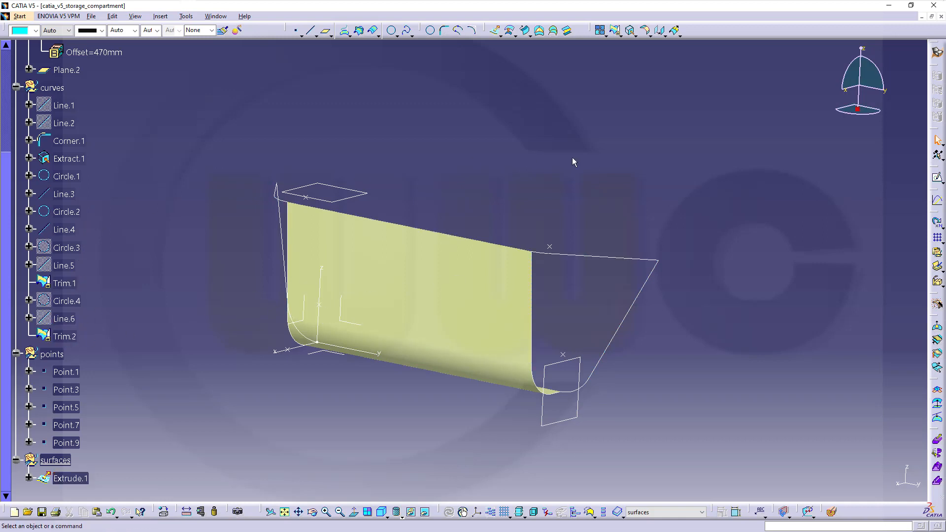
- Define the curves geometrical set as the in-work object
right_click(49, 90)
click(92, 162)
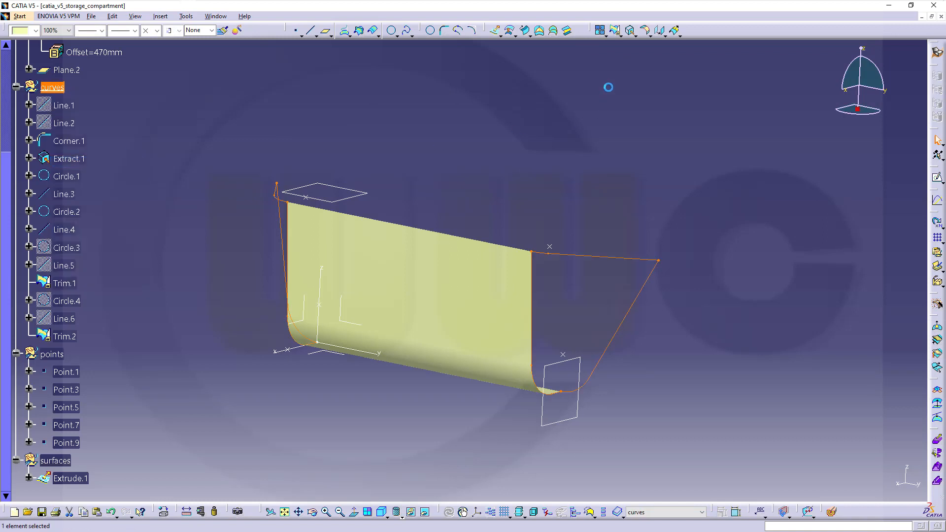
click(600, 31)
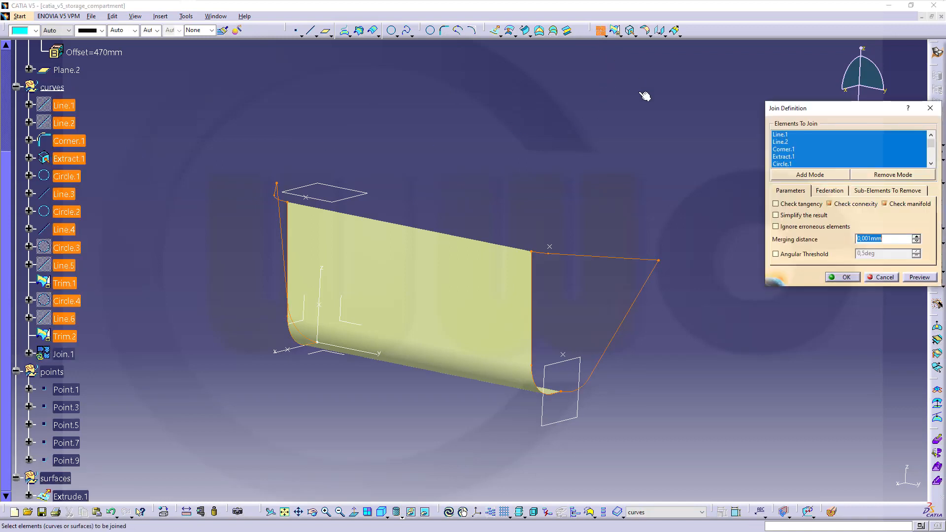
key(Escape)
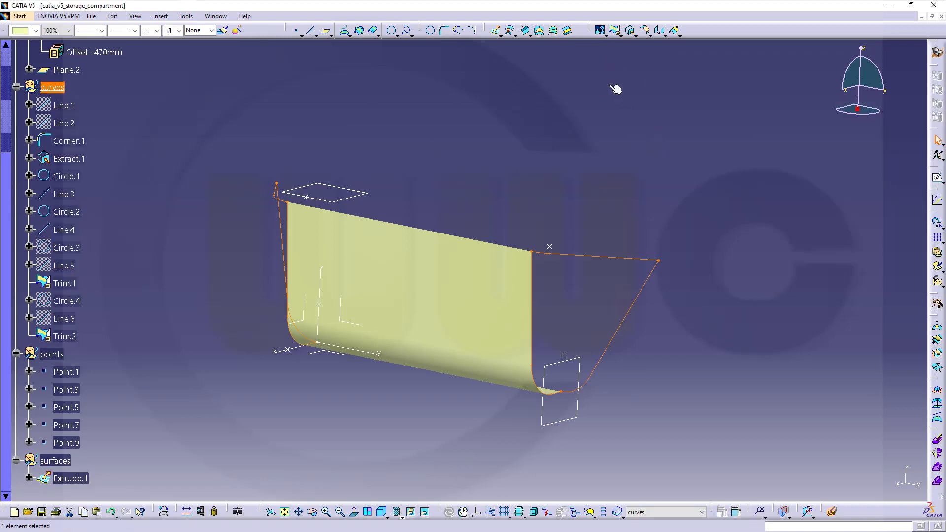
click(631, 124)
- Join Circle.2 and Line.4 into one curve with a merging distance of 0.001 mm
click(600, 30)
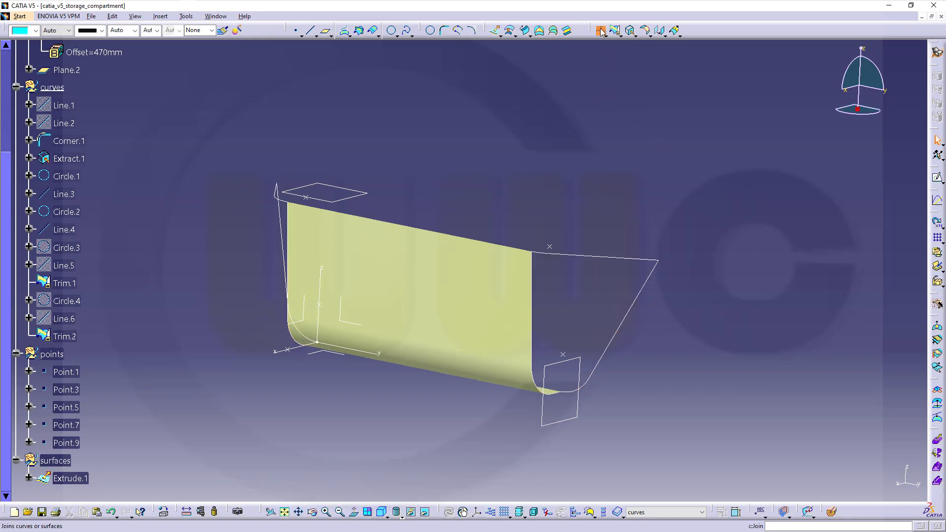
click(569, 397)
click(602, 360)
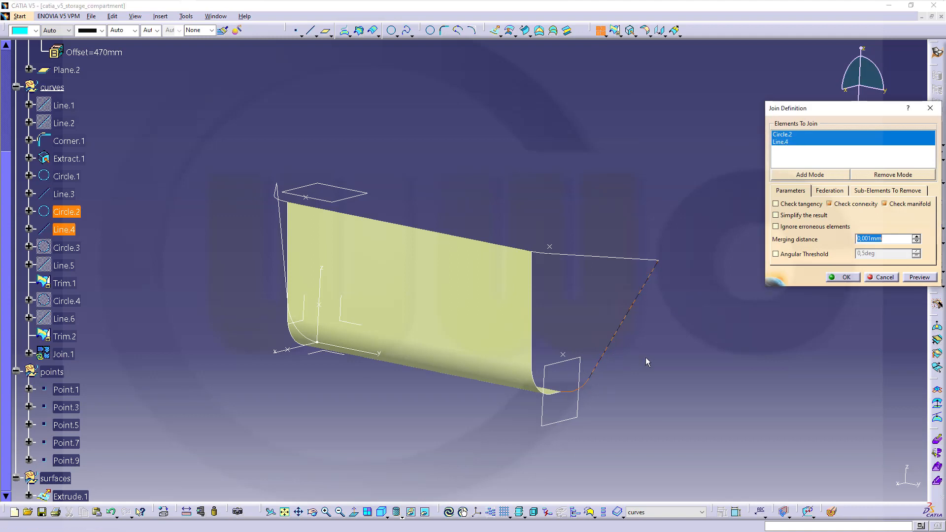
click(840, 277)
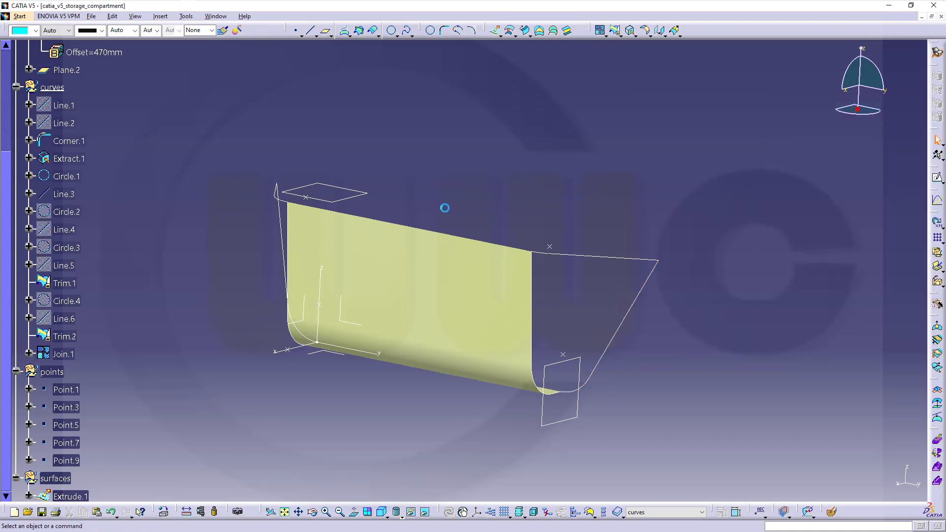
- Join Circle.1 and Line.3 at the opposite end of the surface with a merging distance of 0.001 mm
click(600, 33)
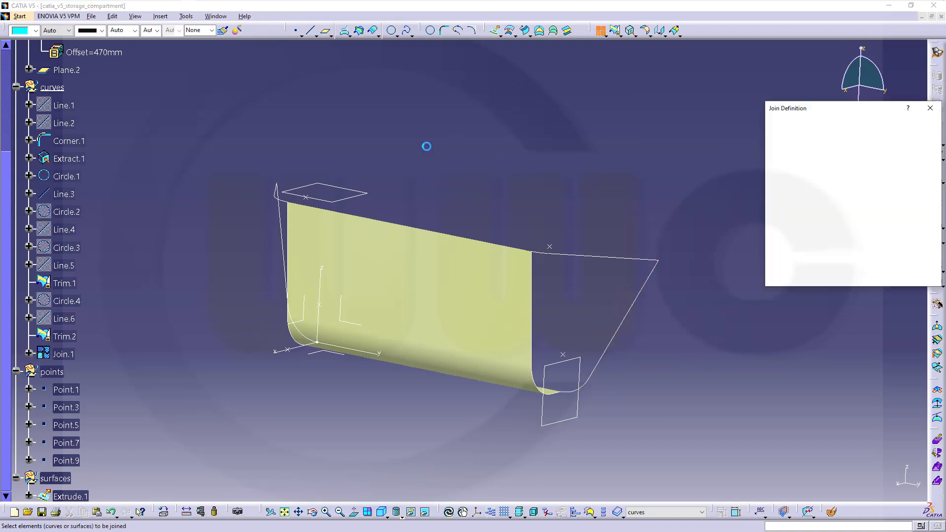
middle_drag(426, 146, 502, 178)
click(221, 281)
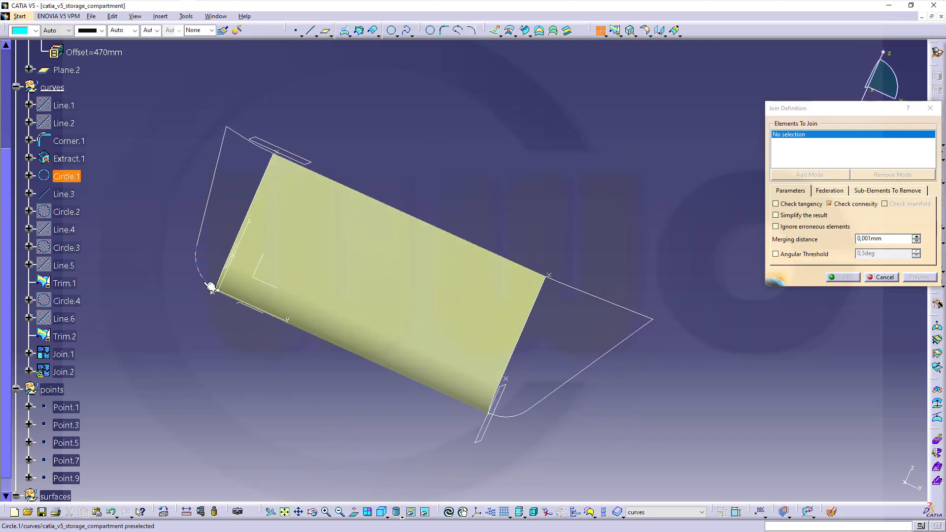
click(205, 209)
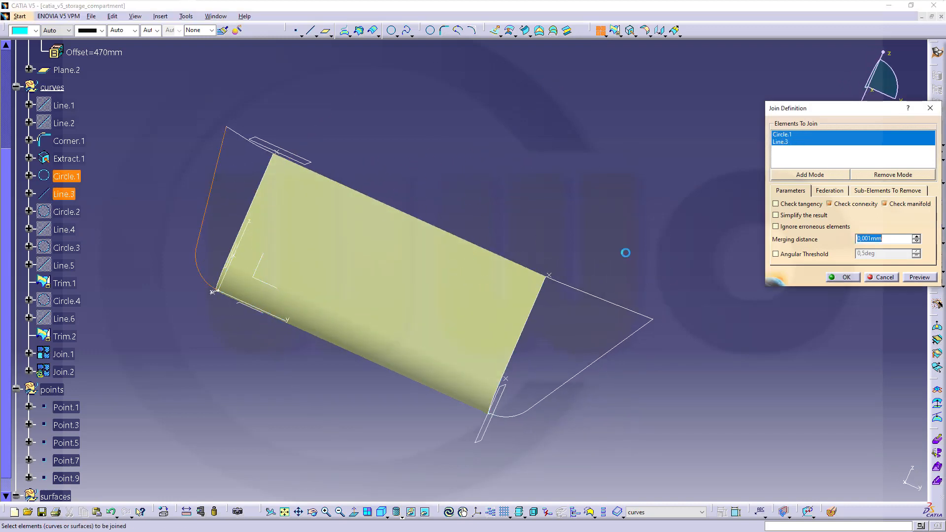
click(845, 277)
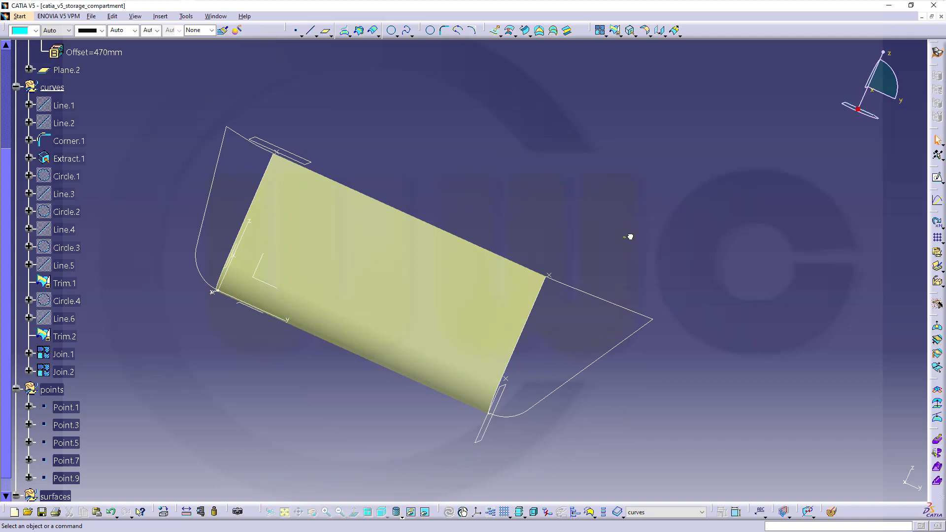
middle_drag(578, 199, 506, 185)
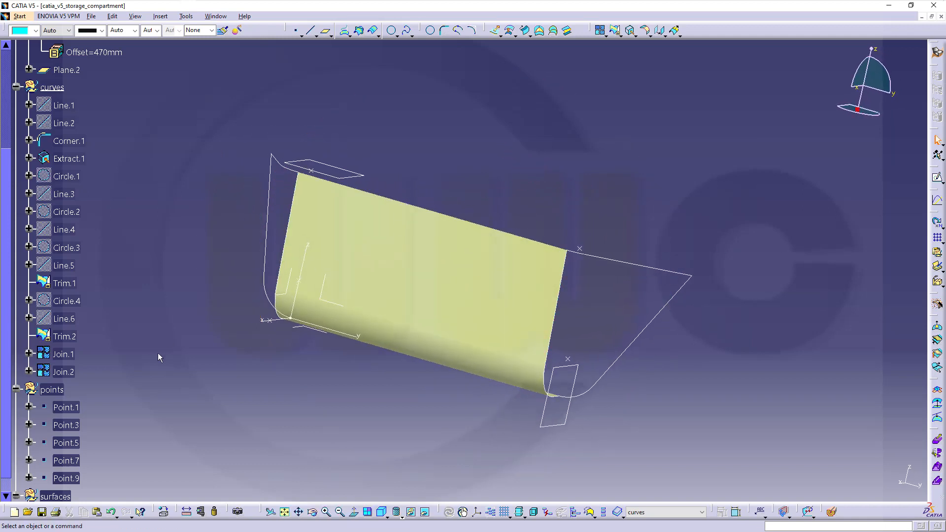
- Make surfaces the in-work set and start a multi-sections surface with Extract.1 as first section, tangent to the supporting Extrude.1
scroll(107, 400, down, 2)
right_click(54, 413)
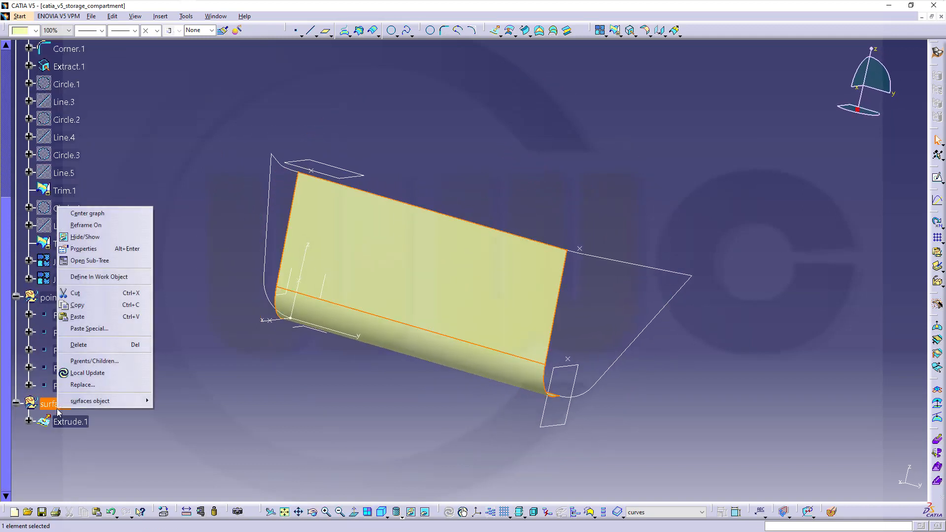
click(97, 277)
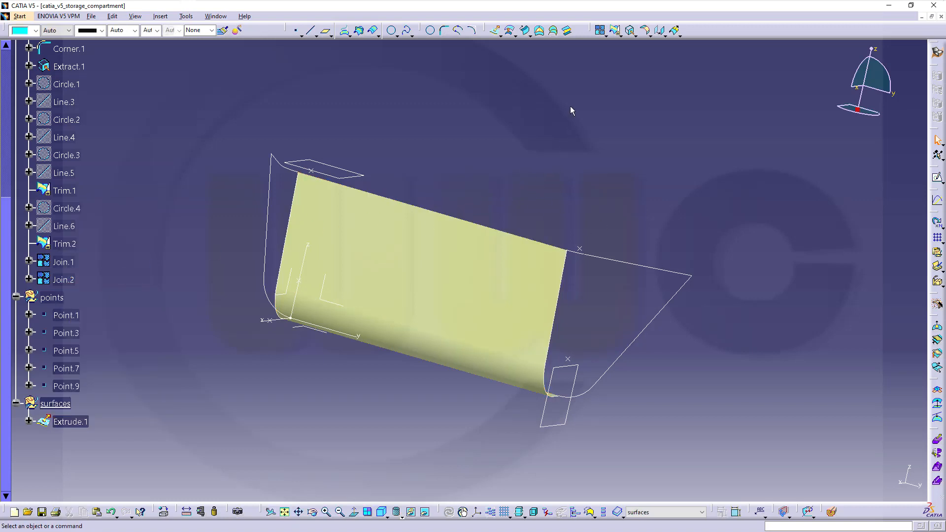
click(553, 31)
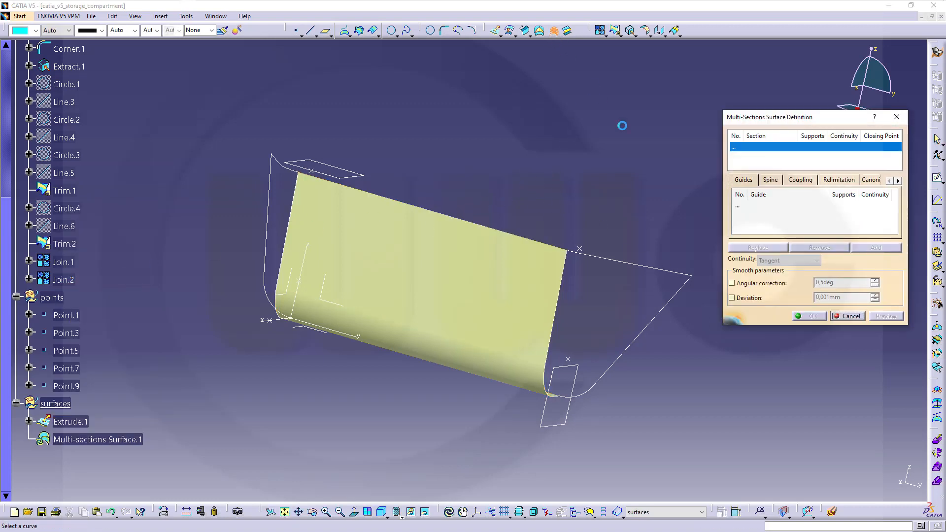
click(561, 298)
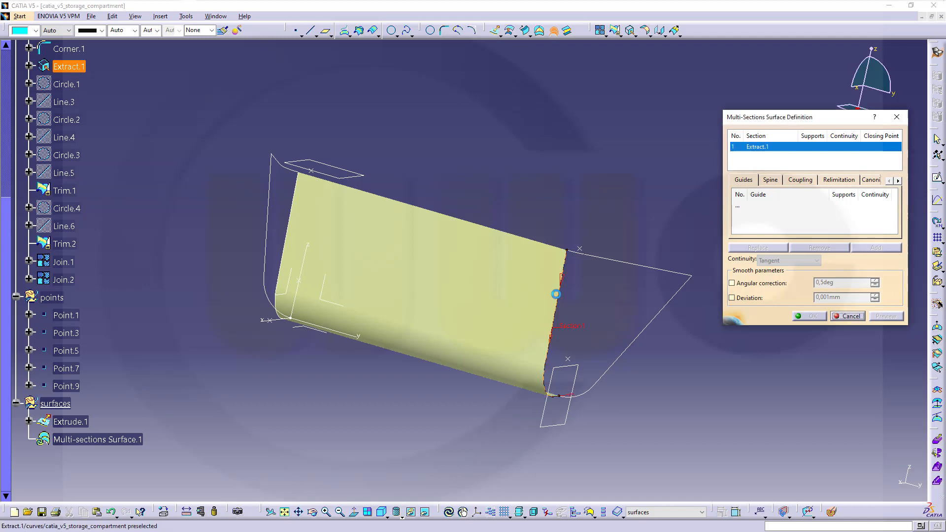
click(488, 270)
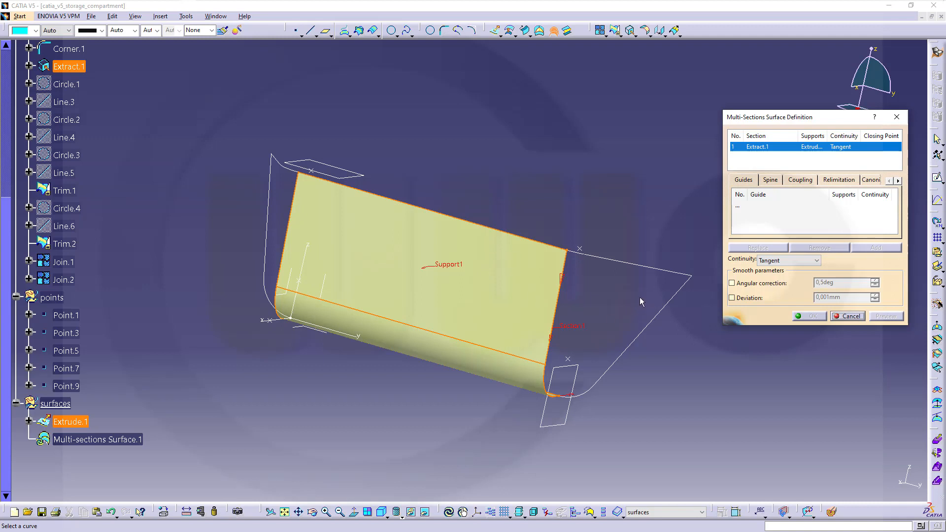
- Add Join.1 as the second section and Trim.2 as the guide, and create the multi-sections surface
click(628, 348)
middle_drag(704, 378, 642, 354)
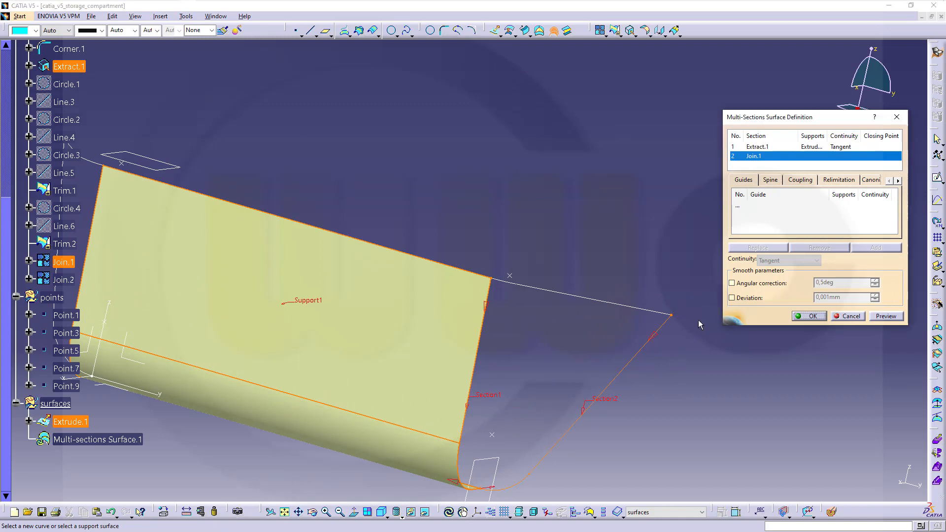
click(803, 182)
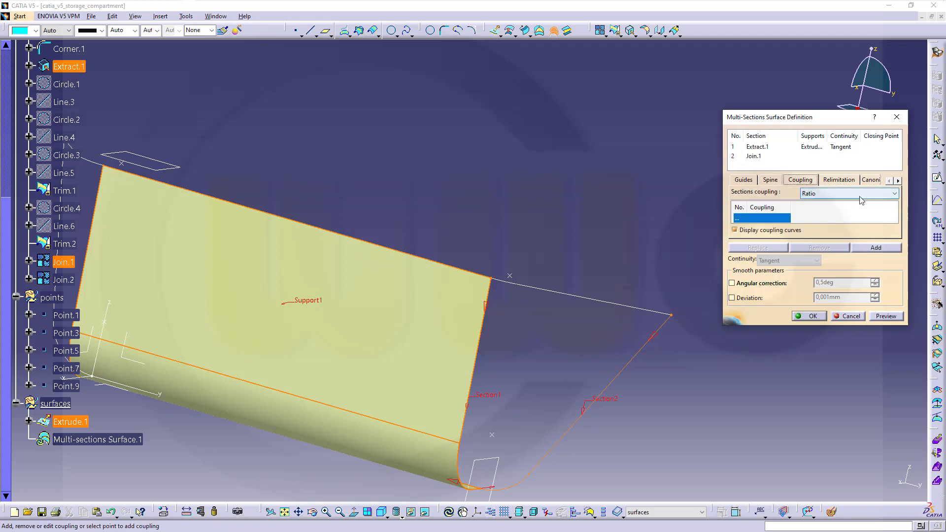
click(742, 180)
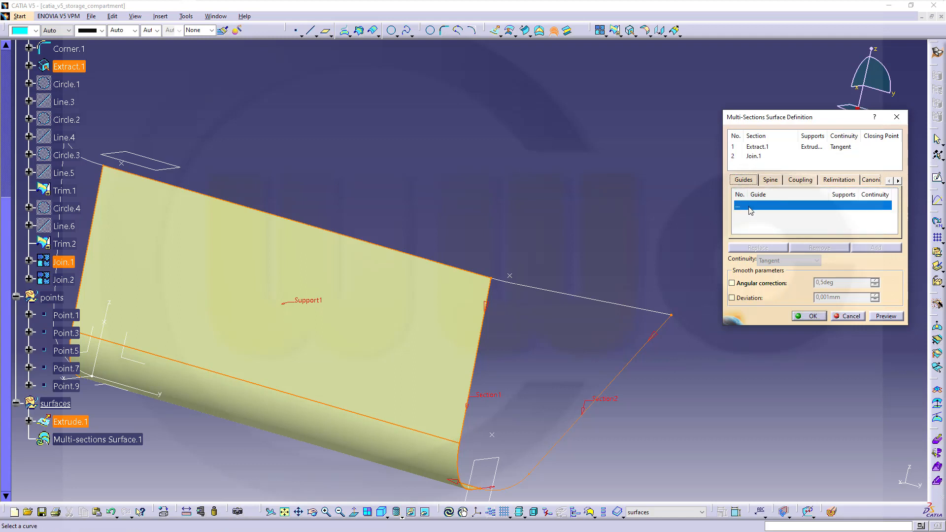
click(567, 290)
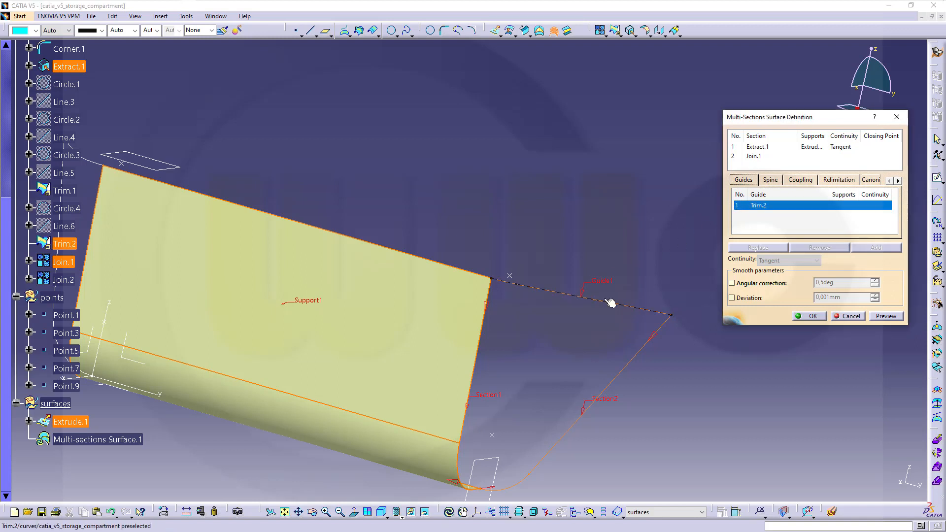
click(812, 317)
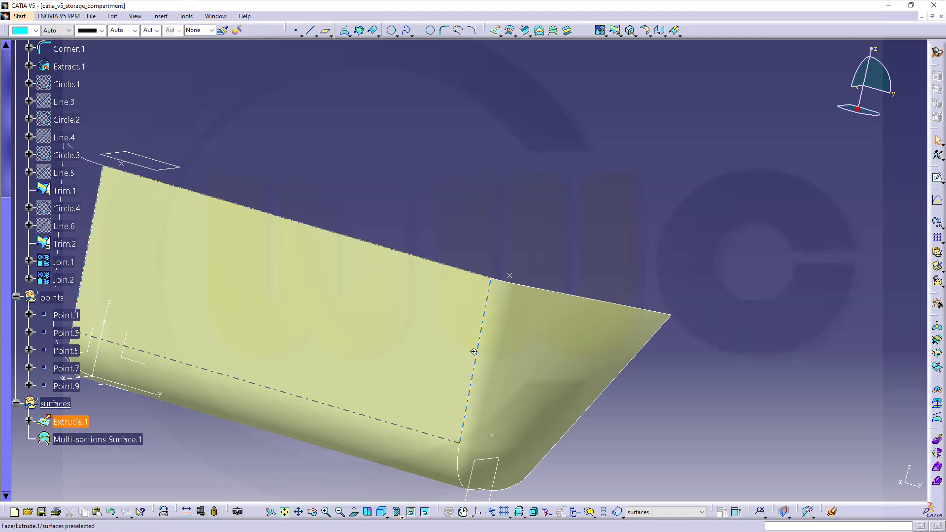
- Start a second multi-sections surface at the opposite end with Corner.1 as first section, tangent to the supporting Extrude.1
middle_drag(522, 315, 584, 188)
middle_drag(559, 268, 566, 224)
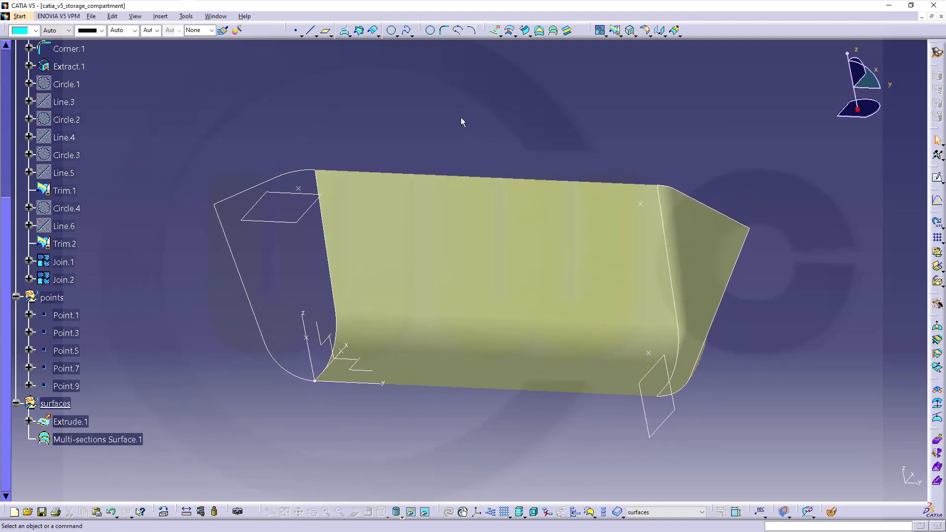
click(554, 31)
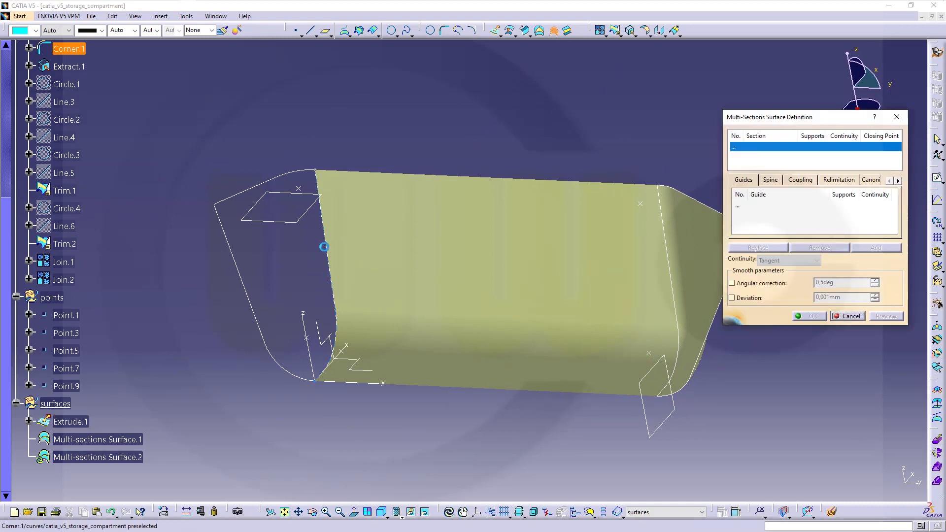
click(324, 246)
click(393, 249)
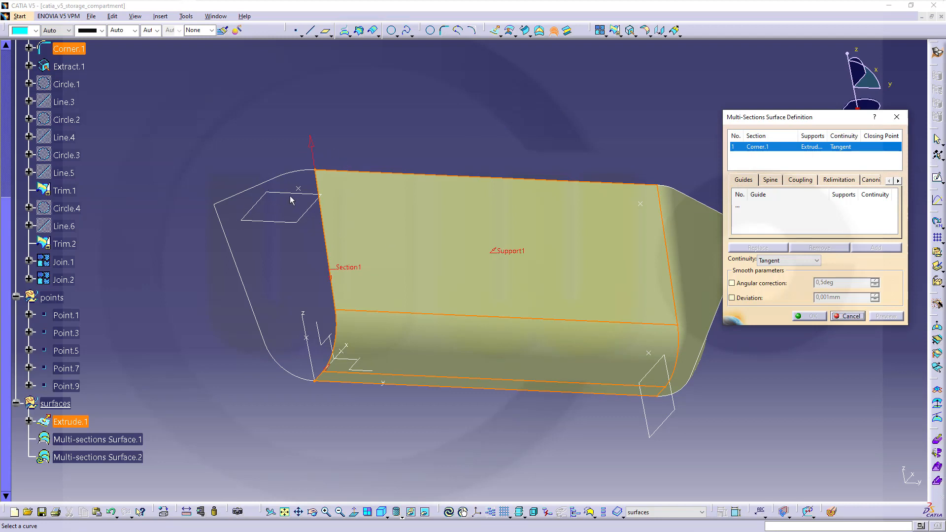
- Complete the multi-sections surface with Join.2 as second section, Corner.1's orientation reversed and Trim.1 as the guide
click(228, 240)
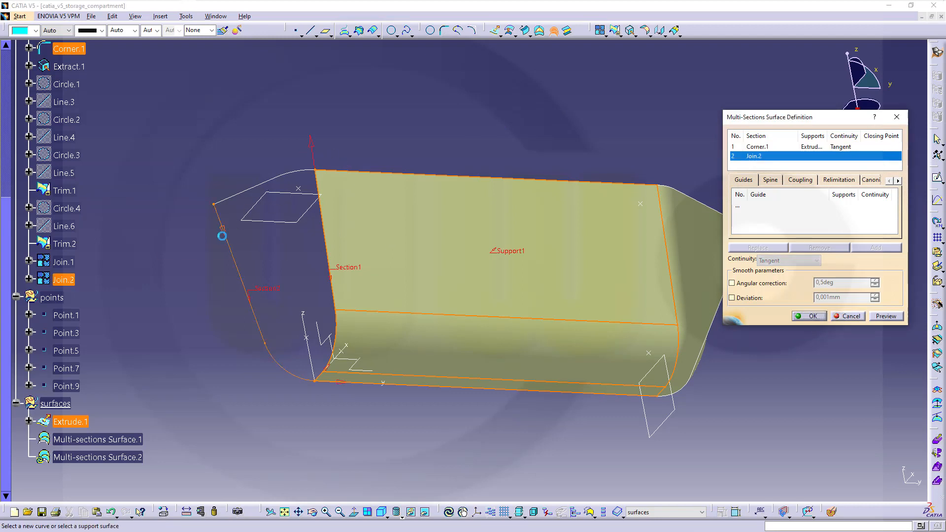
click(312, 141)
click(796, 179)
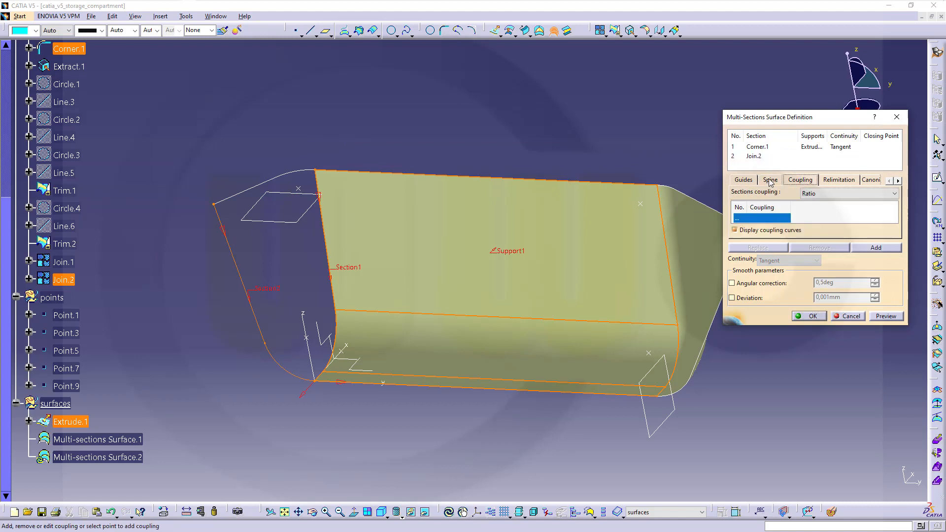
click(744, 180)
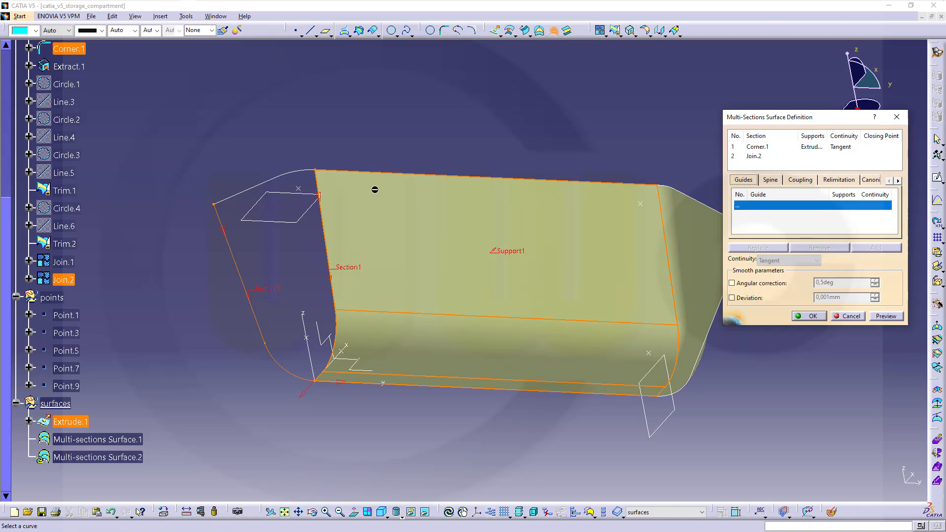
click(283, 182)
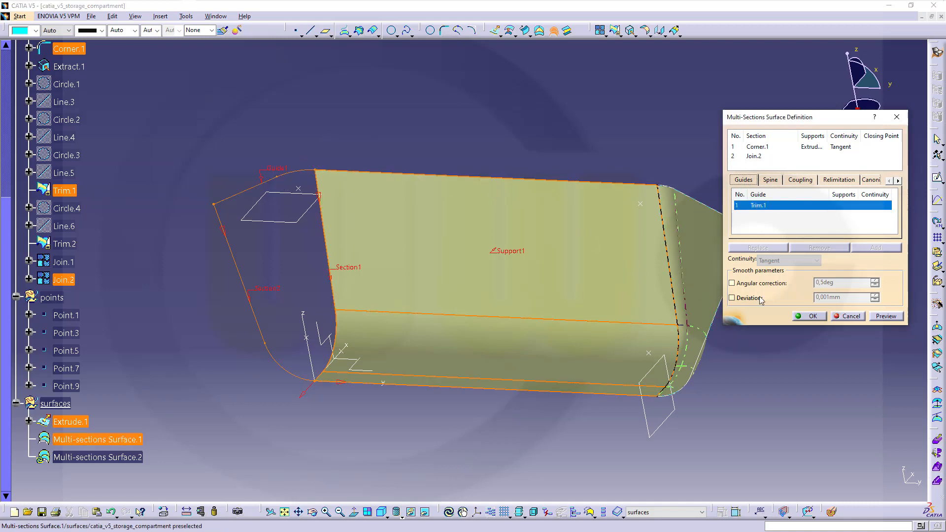
click(816, 317)
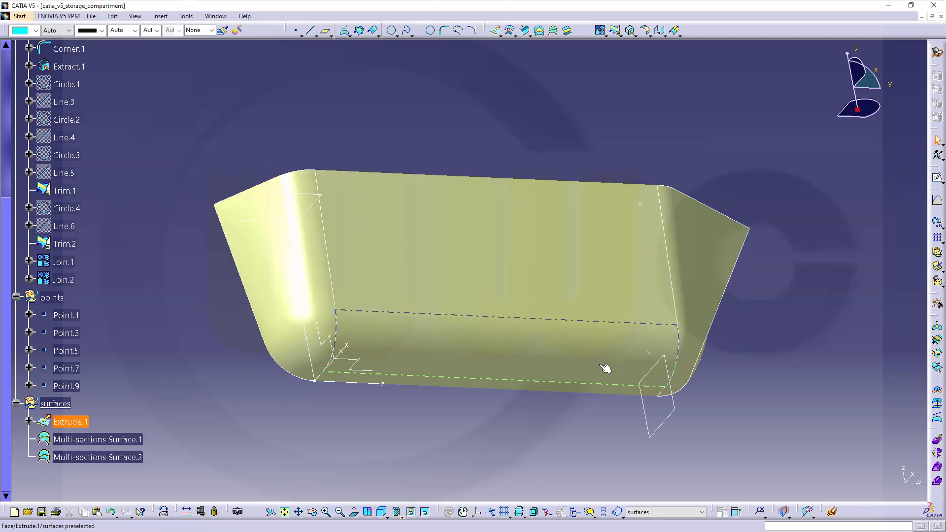
- Hide the points, curves and planes geometrical sets so only the surfaces are displayed
middle_drag(606, 369, 633, 357)
click(60, 299)
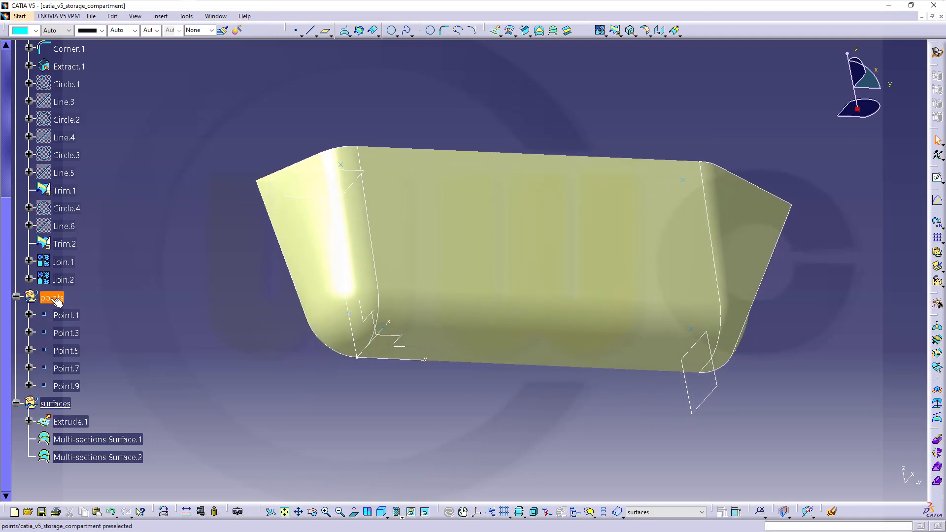
right_click(61, 300)
click(96, 331)
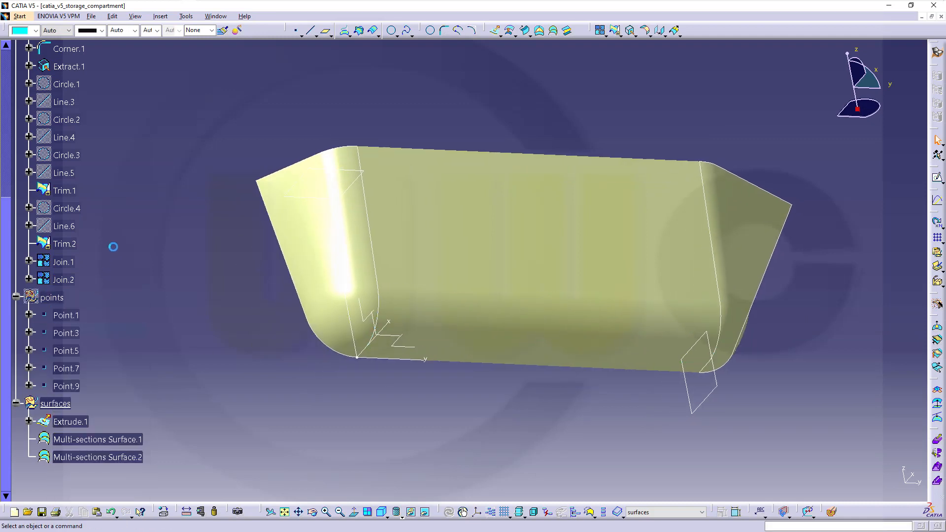
scroll(87, 168, up, 3)
click(44, 134)
right_click(42, 133)
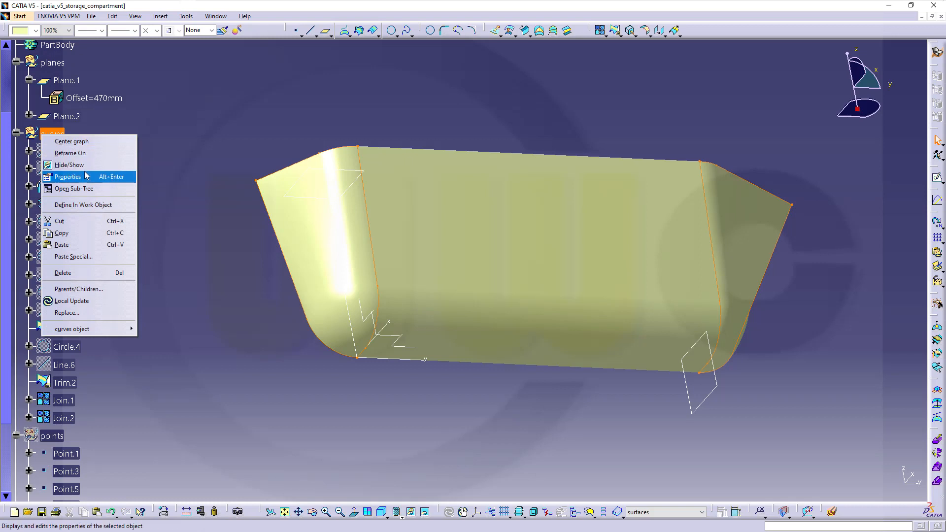
click(87, 168)
click(58, 64)
right_click(60, 66)
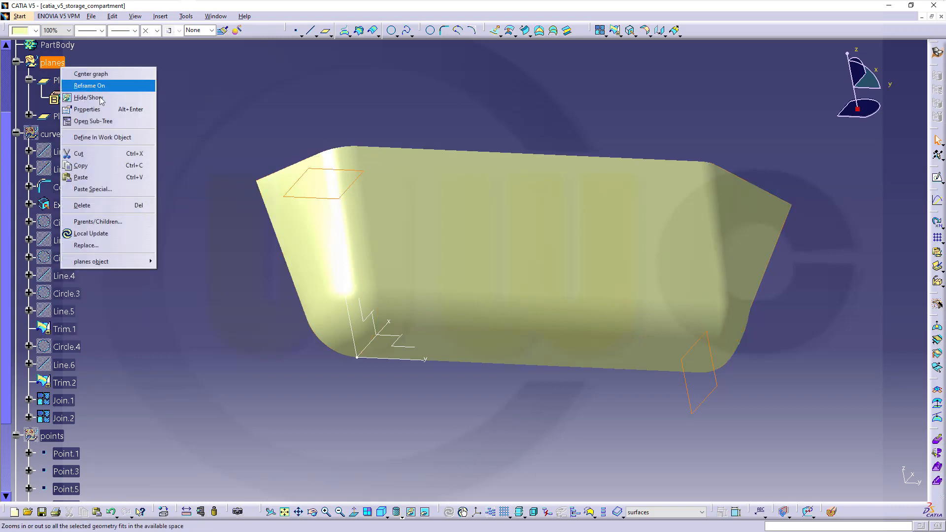
click(96, 101)
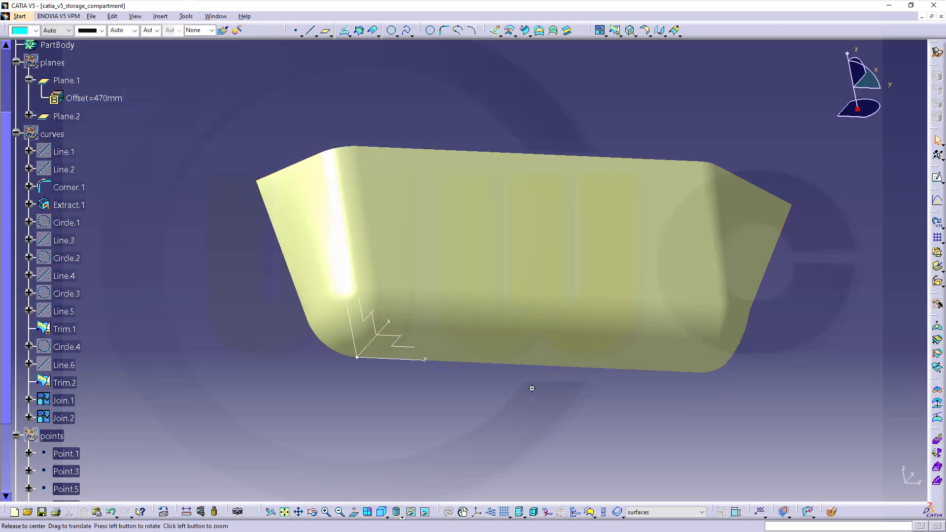
- Join Extrude.1 with both multi-sections end surfaces, using a merging distance of 0.001 mm
middle_drag(532, 386, 359, 240)
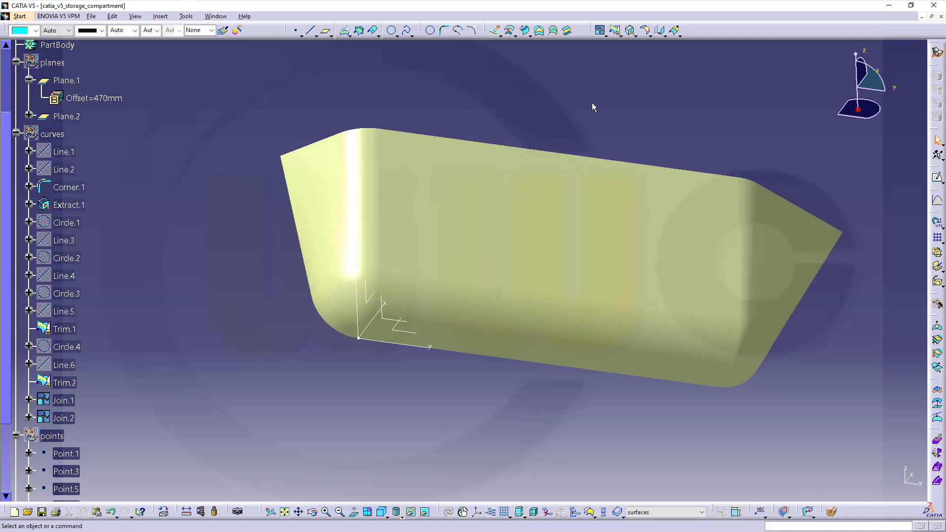
click(600, 32)
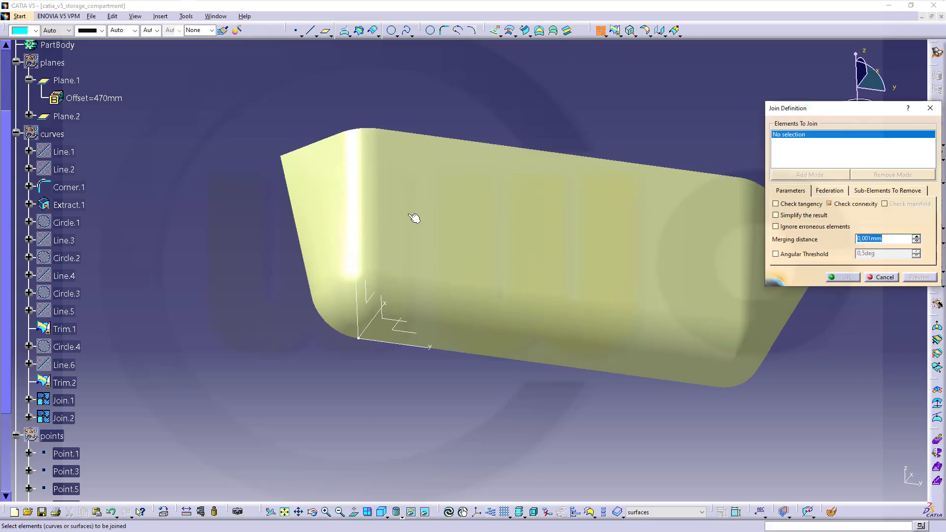
click(325, 209)
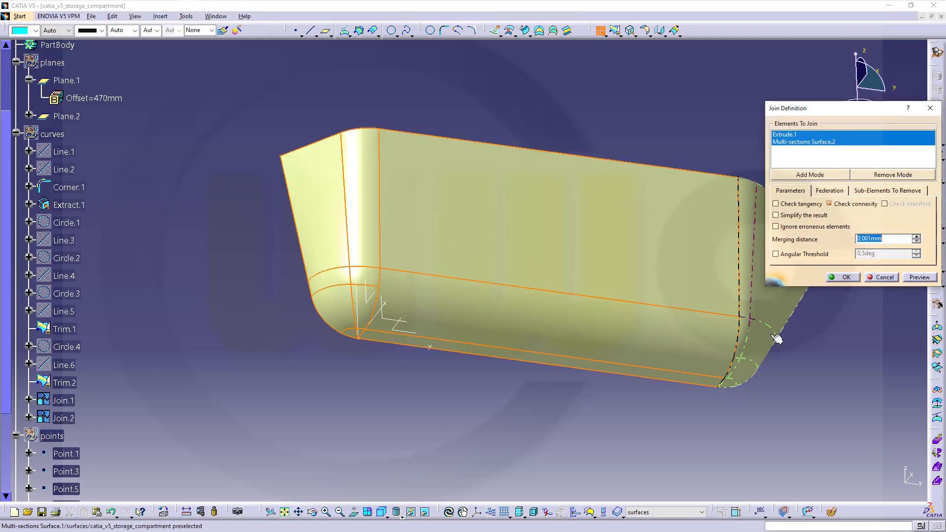
click(771, 319)
click(845, 277)
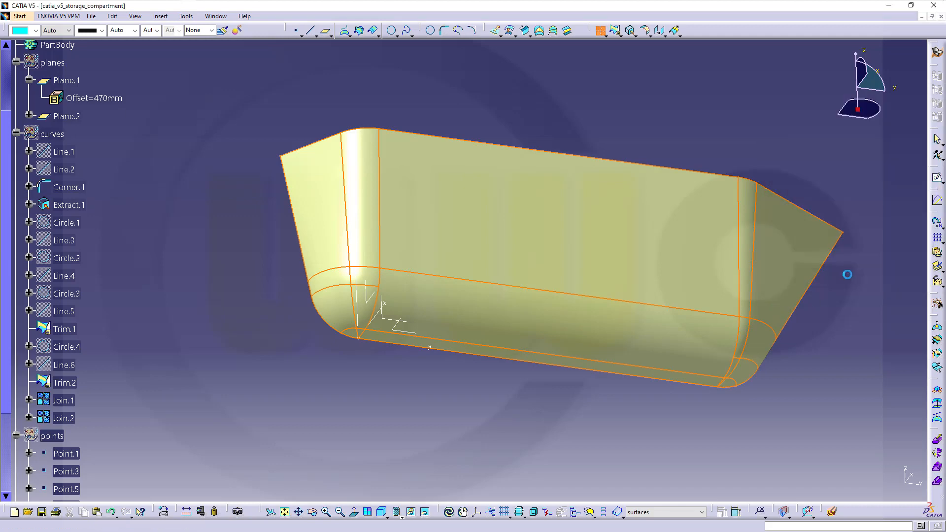
middle_drag(797, 319, 408, 216)
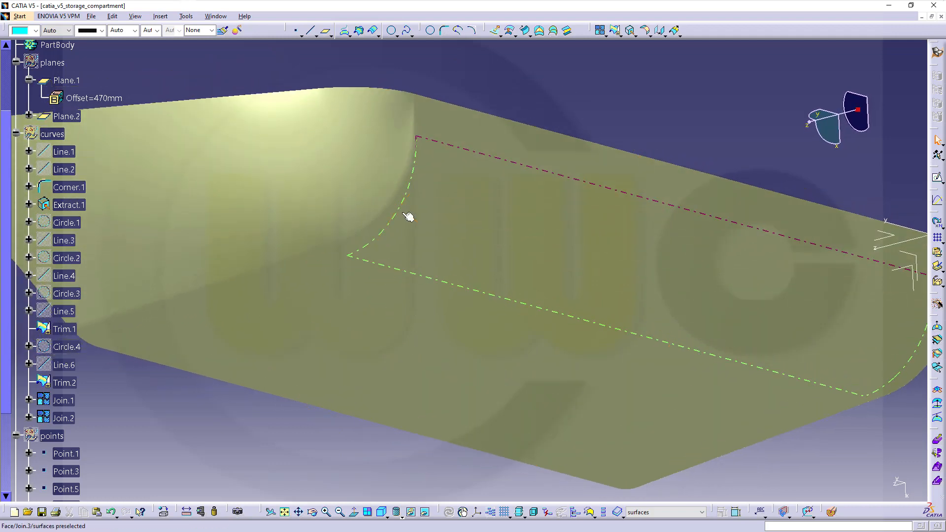